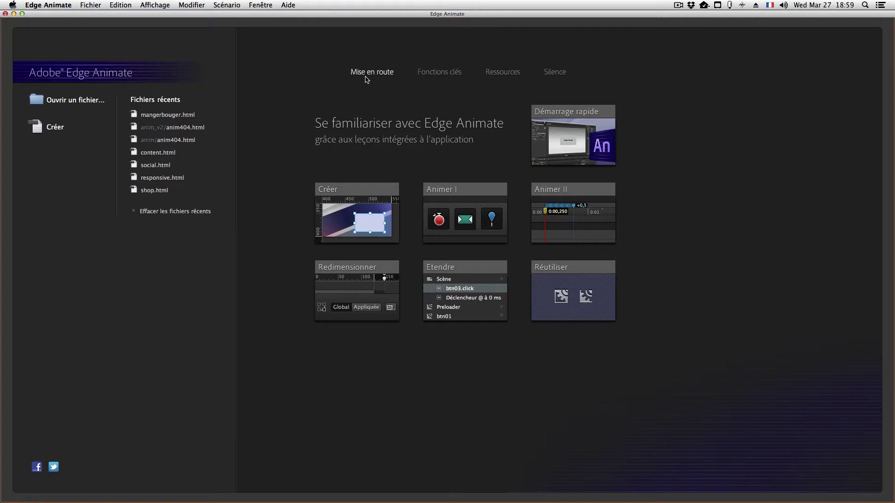
pyautogui.press('super+Tab')
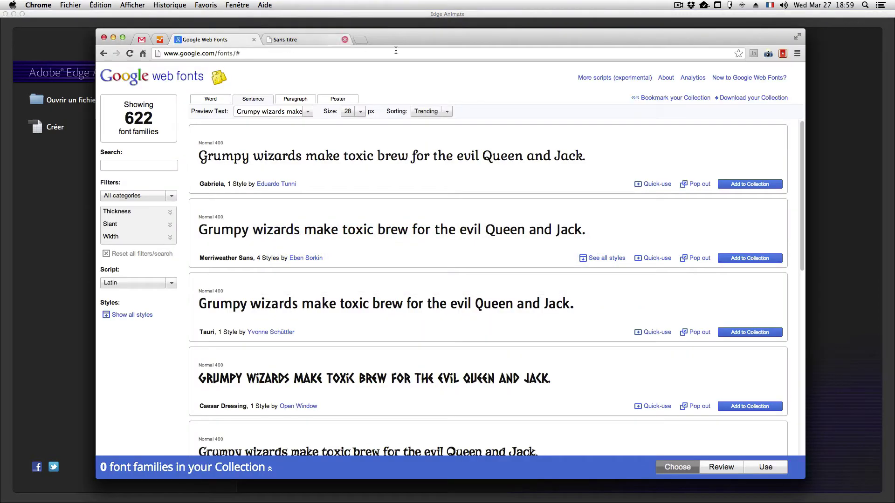
pyautogui.click(309, 41)
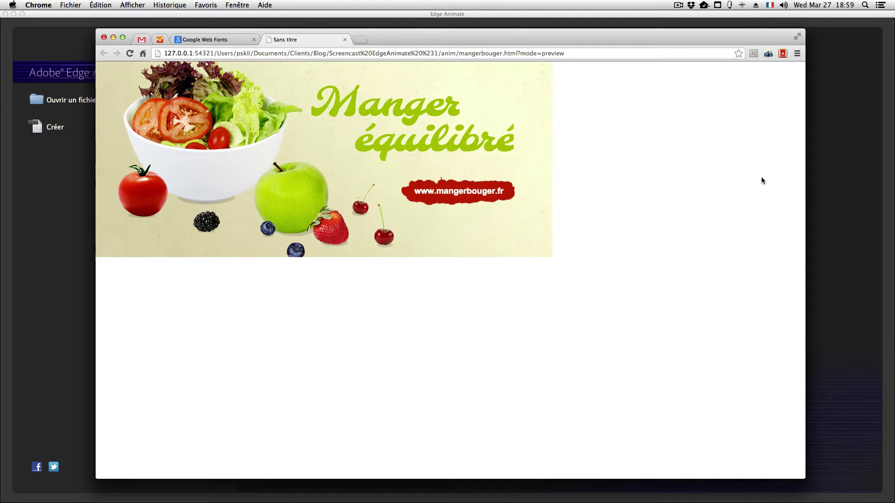
pyautogui.click(480, 190)
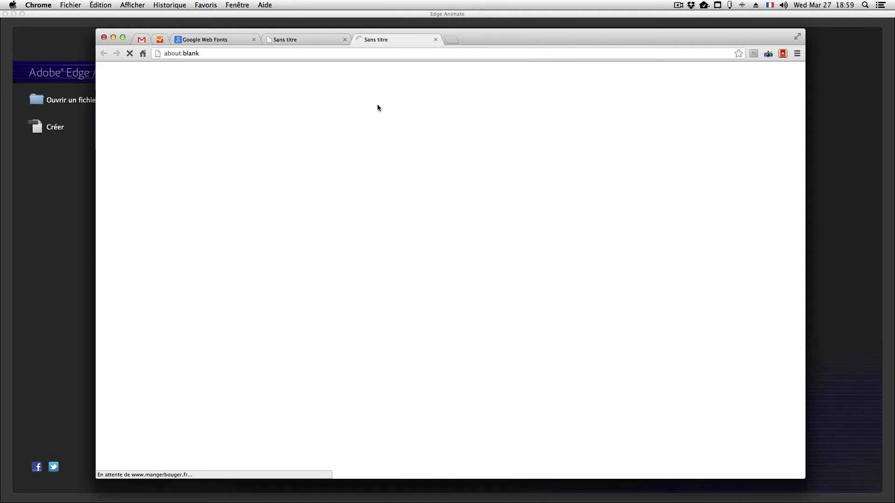
pyautogui.click(436, 39)
pyautogui.press('super+Tab')
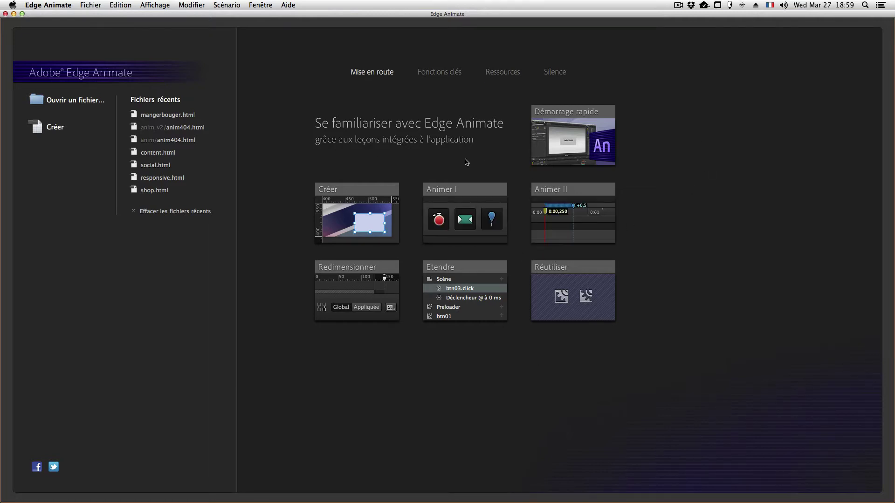
# Switch to Photoshop and move and enlarge the fruits_legumes.psd window so the whole banner is surrounded by empty canvas area
pyautogui.press('super+Tab')
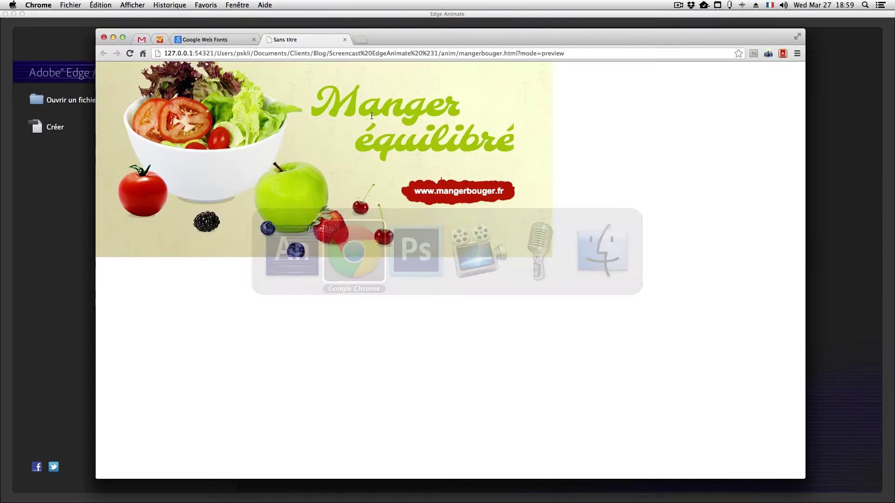
pyautogui.press('super+Tab')
pyautogui.press('super+Tab')
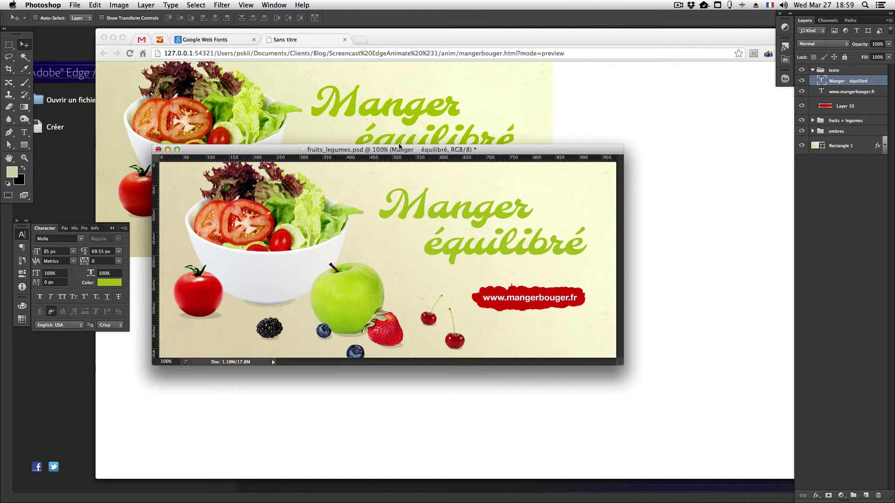
pyautogui.moveTo(399, 146); pyautogui.dragTo(372, 60)
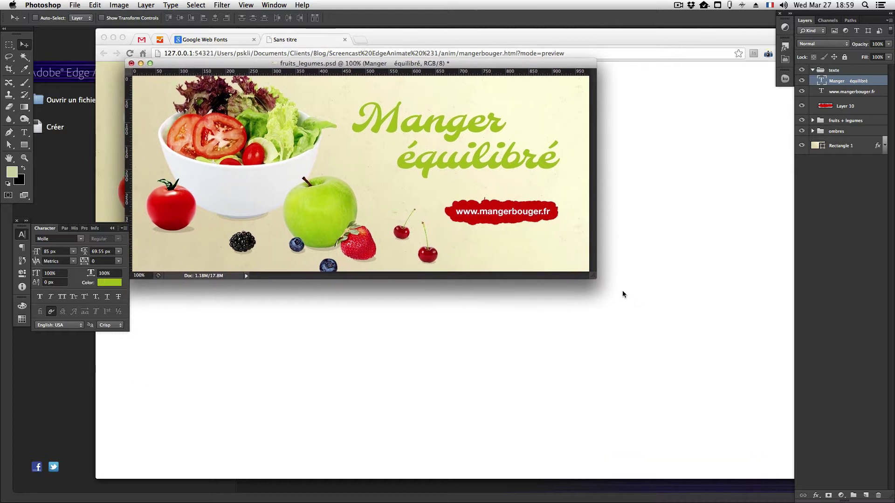
pyautogui.moveTo(595, 279); pyautogui.dragTo(712, 431)
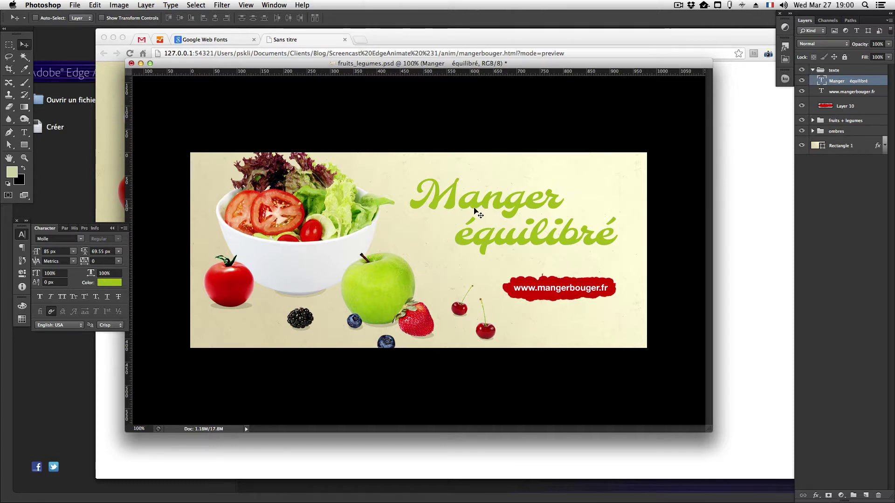
# Examine the "Manger équilibré" title as editable text with the Type tool, leaving its content unchanged
pyautogui.press('t')
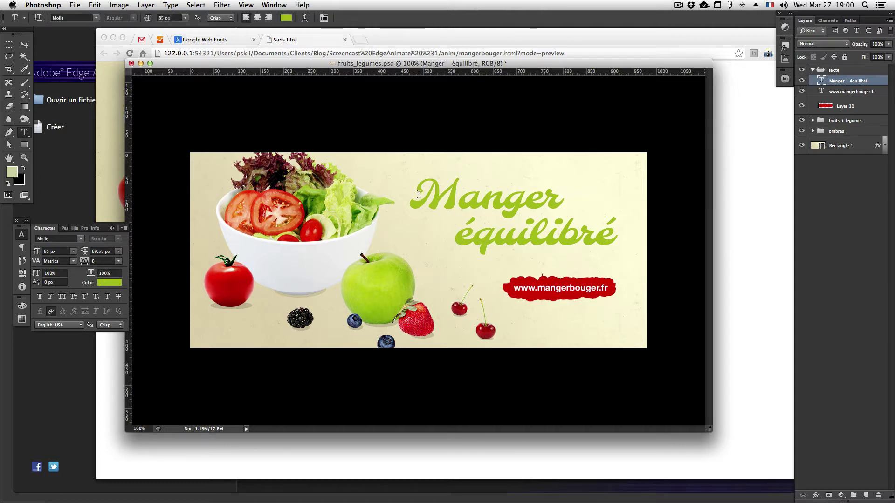
pyautogui.moveTo(410, 205); pyautogui.dragTo(624, 231)
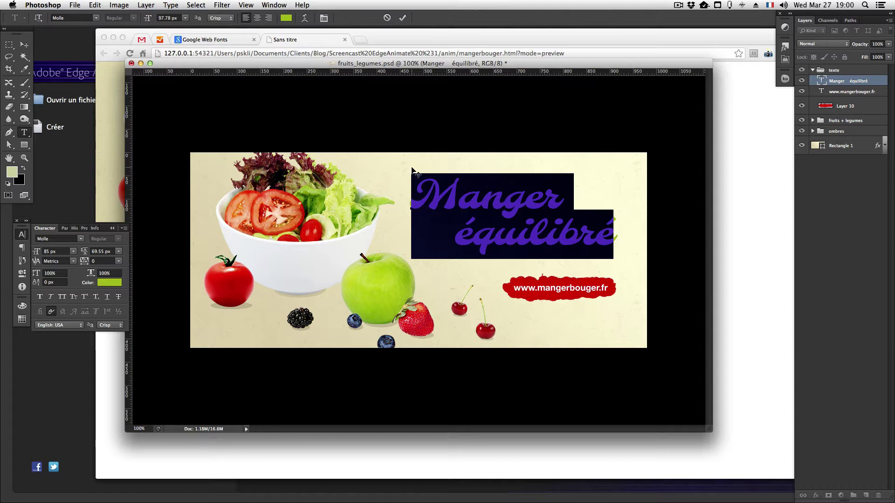
pyautogui.click(412, 169)
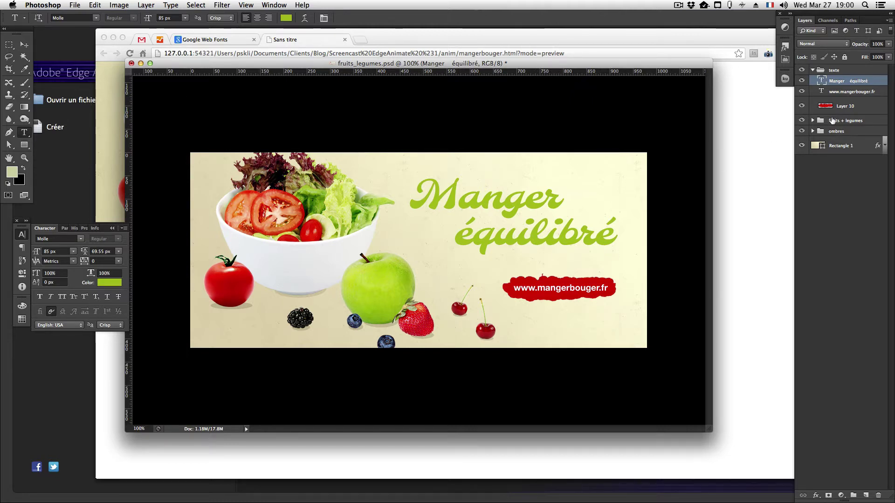
pyautogui.click(829, 93)
pyautogui.keyDown('shift'); pyautogui.click(849, 107); pyautogui.keyUp('shift')
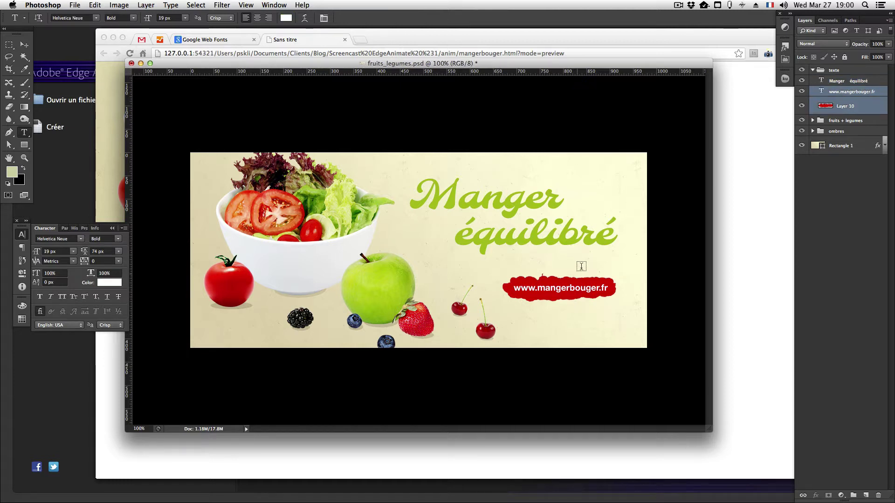
pyautogui.click(582, 269)
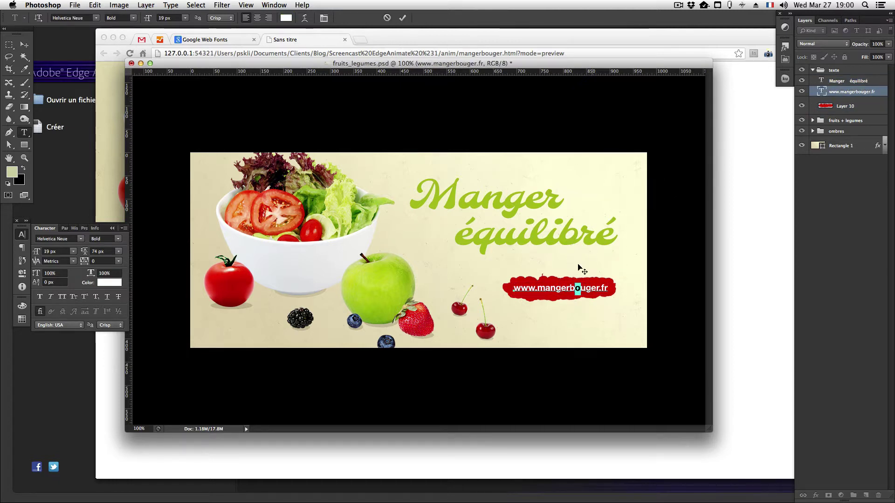
pyautogui.moveTo(521, 286); pyautogui.dragTo(613, 285)
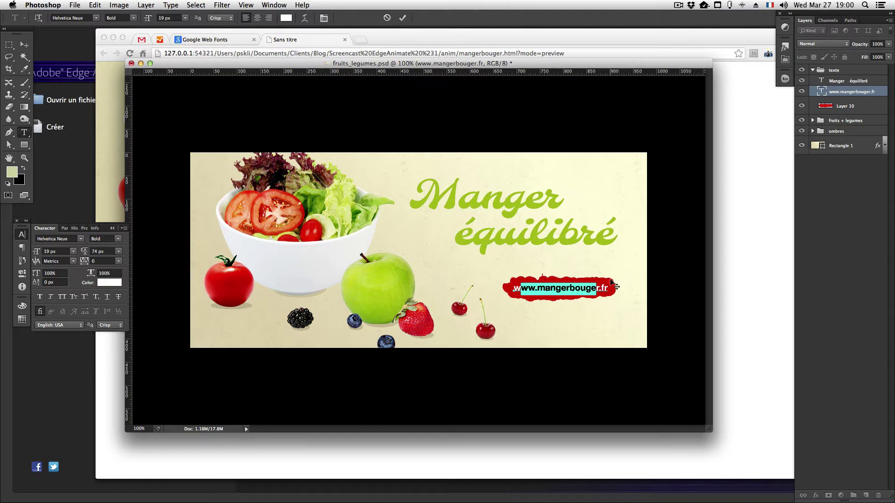
pyautogui.press('Escape')
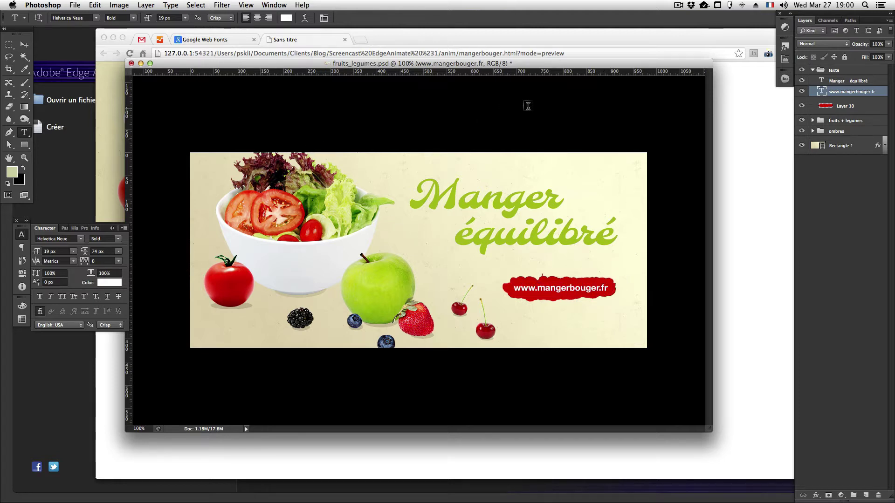
# Try moving the tomato layer on the banner with the Move tool, and undo the move
pyautogui.press('v')
pyautogui.keyDown('super'); pyautogui.click(337, 222); pyautogui.keyUp('super')
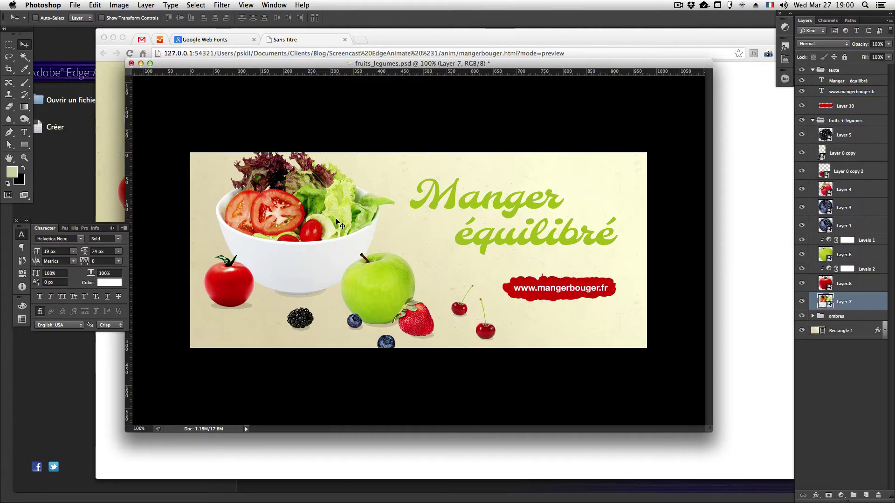
pyautogui.keyDown('super'); pyautogui.click(297, 223); pyautogui.keyUp('super')
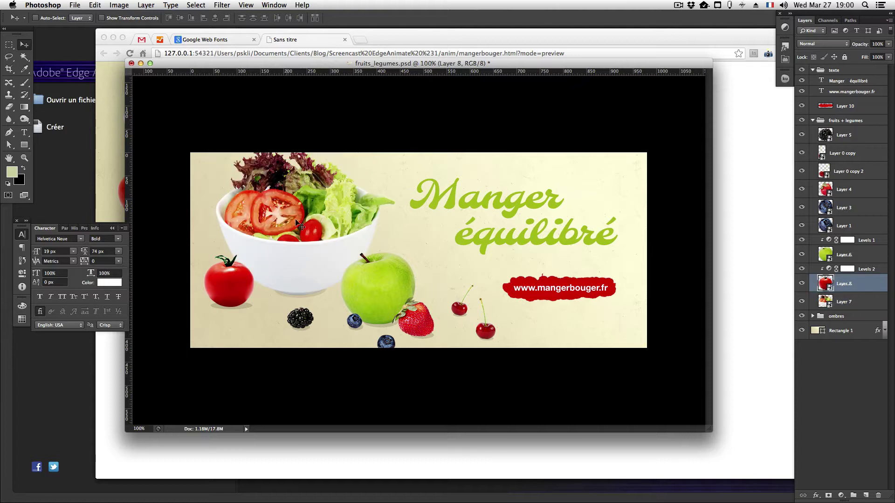
pyautogui.moveTo(297, 223); pyautogui.dragTo(327, 154)
pyautogui.press('super+z')
pyautogui.click(856, 225)
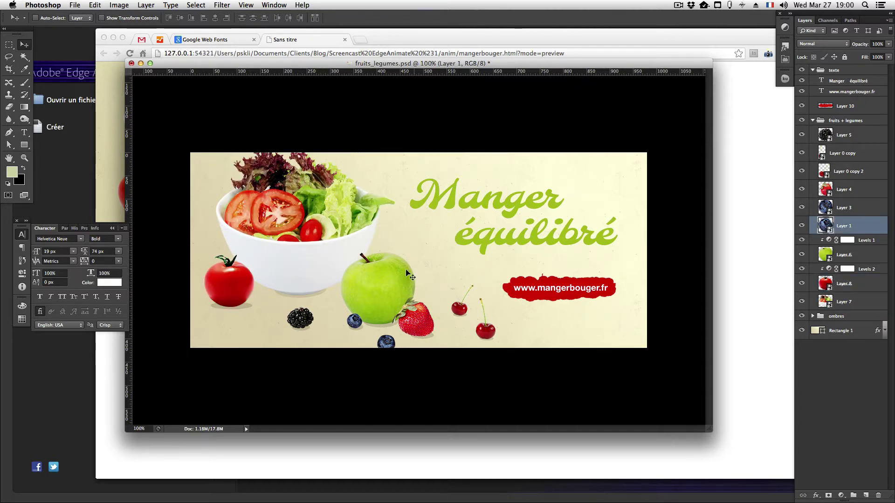
# Try moving the apple, strawberry and cherry layers one by one, undoing each move
pyautogui.keyDown('super'); pyautogui.click(395, 281); pyautogui.keyUp('super')
pyautogui.moveTo(395, 281); pyautogui.dragTo(430, 234)
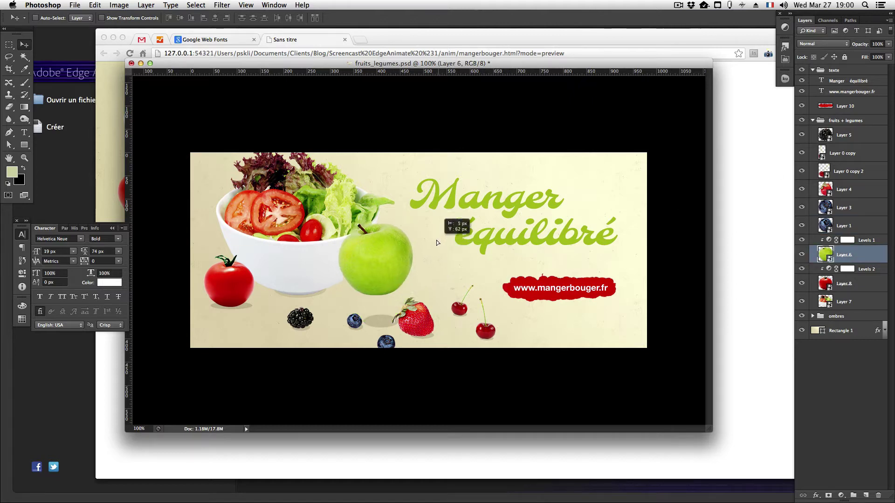
pyautogui.press('super+z')
pyautogui.keyDown('super'); pyautogui.click(418, 317); pyautogui.keyUp('super')
pyautogui.moveTo(418, 317); pyautogui.dragTo(419, 293)
pyautogui.press('super+z')
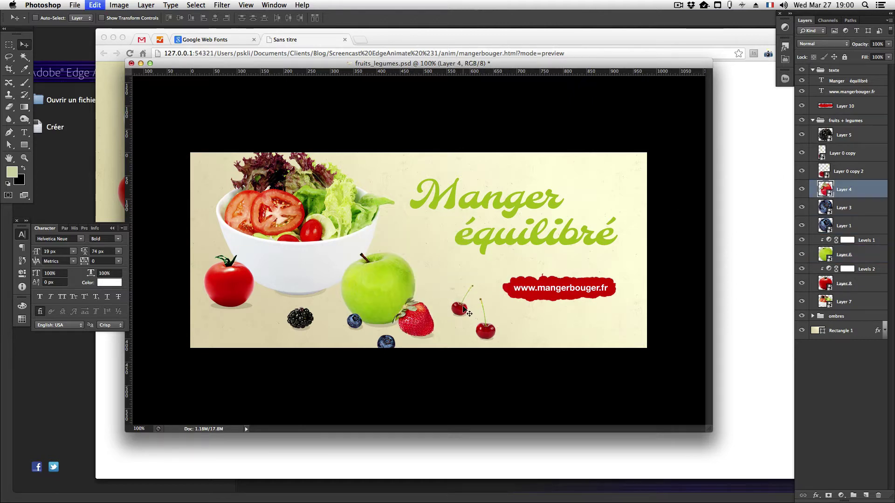
pyautogui.keyDown('super'); pyautogui.click(482, 302); pyautogui.keyUp('super')
pyautogui.moveTo(482, 302); pyautogui.dragTo(482, 279)
pyautogui.press('super+z')
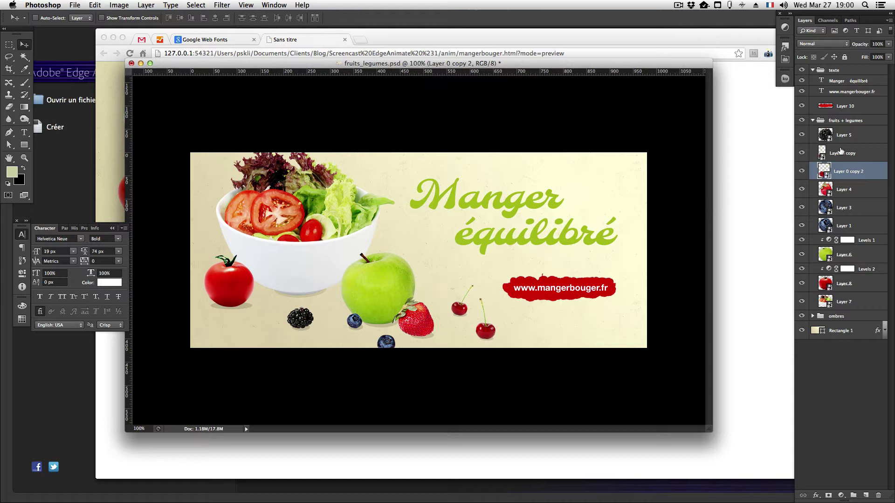
# Collapse and hide the "fruits + legumes" group, and expand the "ombres" group to reveal its ellipse layers
pyautogui.click(813, 120)
pyautogui.click(801, 120)
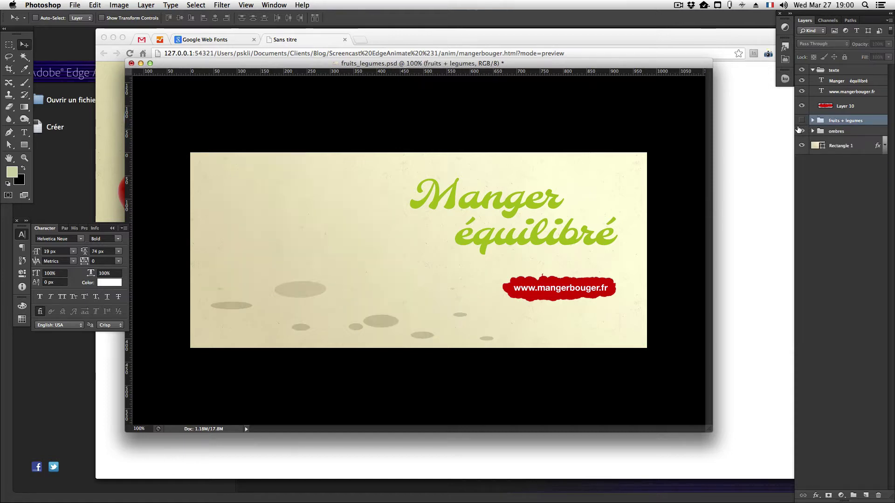
pyautogui.click(802, 131)
pyautogui.click(813, 131)
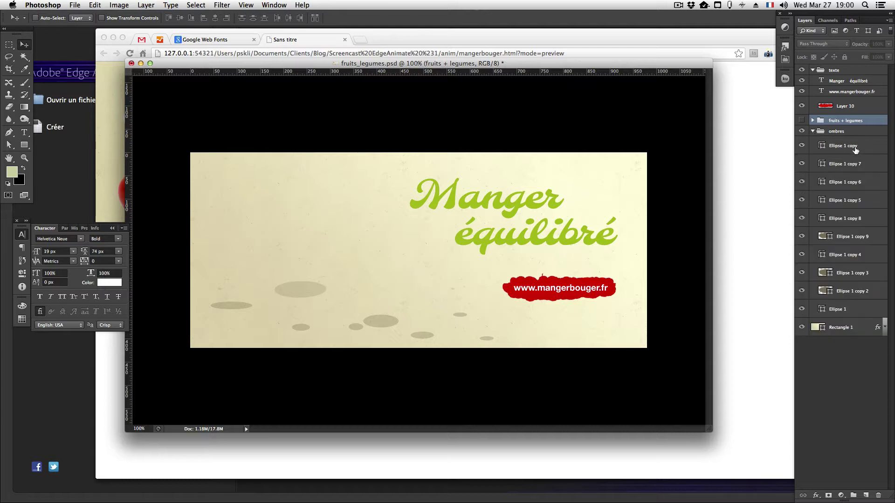
# Try moving the "Ellipse 1 copy" shadow upward and raising its opacity, undoing both changes
pyautogui.click(855, 149)
pyautogui.moveTo(399, 295); pyautogui.dragTo(394, 254)
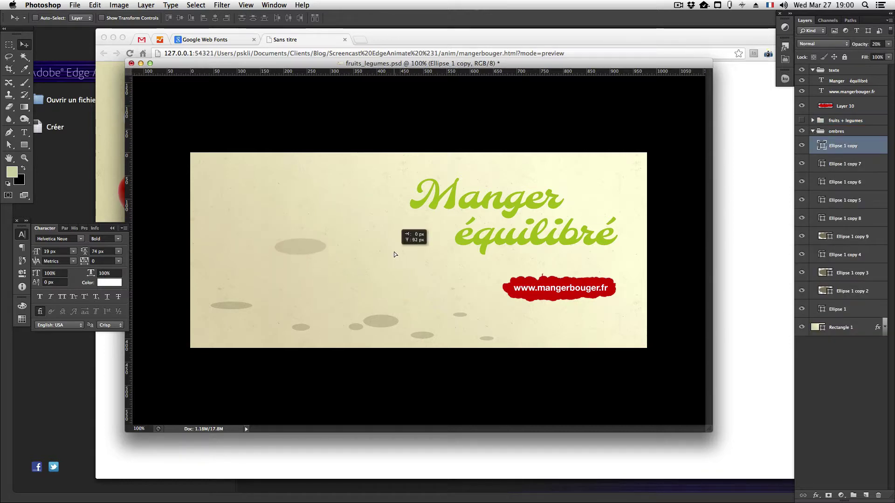
pyautogui.press('super+z')
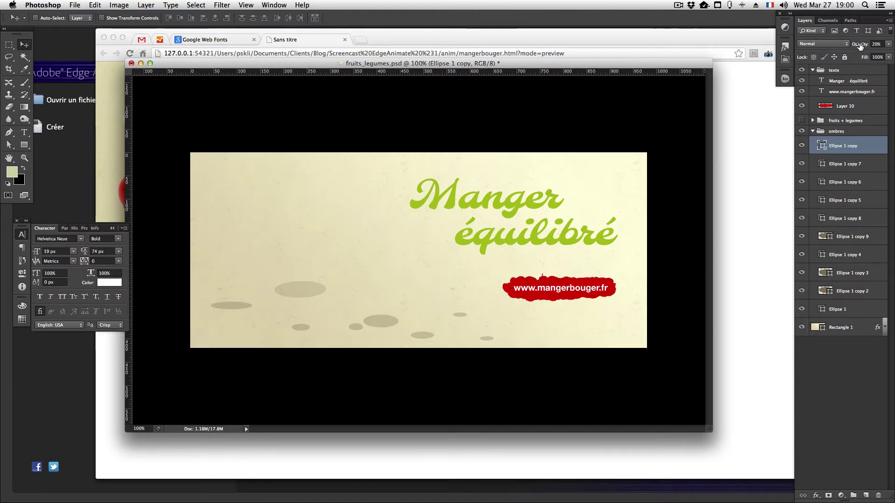
pyautogui.moveTo(860, 45); pyautogui.dragTo(886, 46)
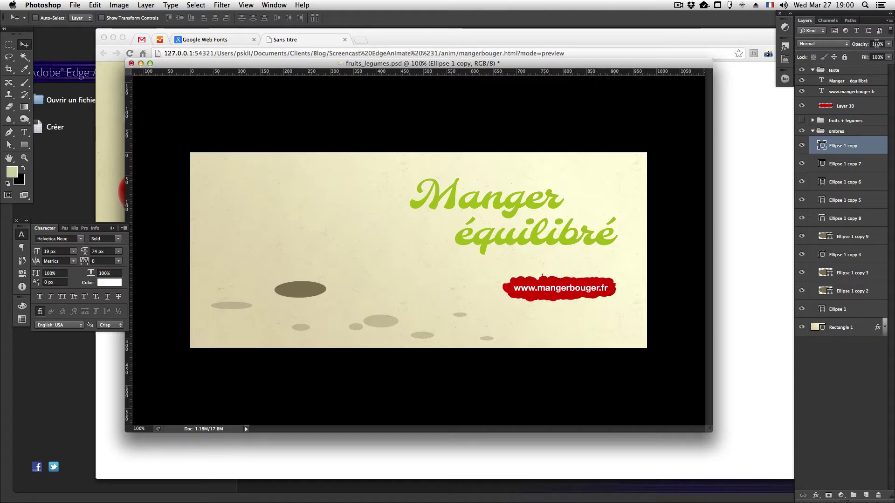
pyautogui.press('super+z')
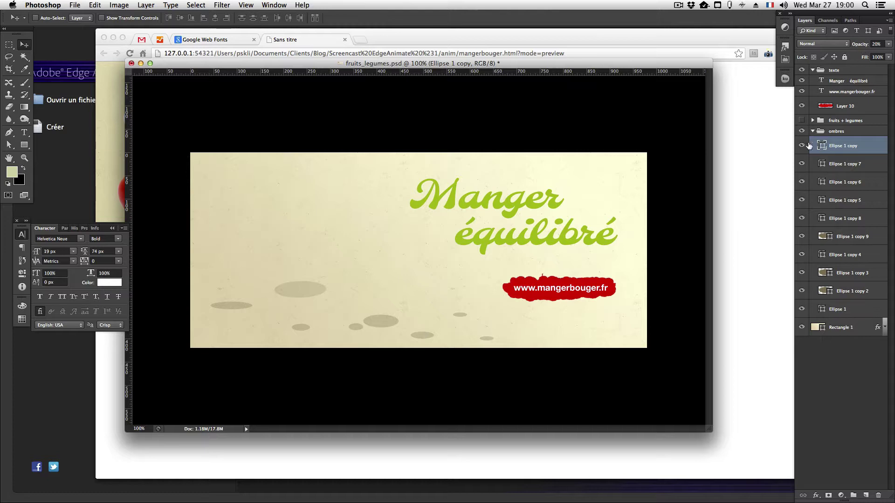
# Show the "fruits + legumes" group again and compare the banner with the "ombres" group hidden and shown
pyautogui.click(801, 122)
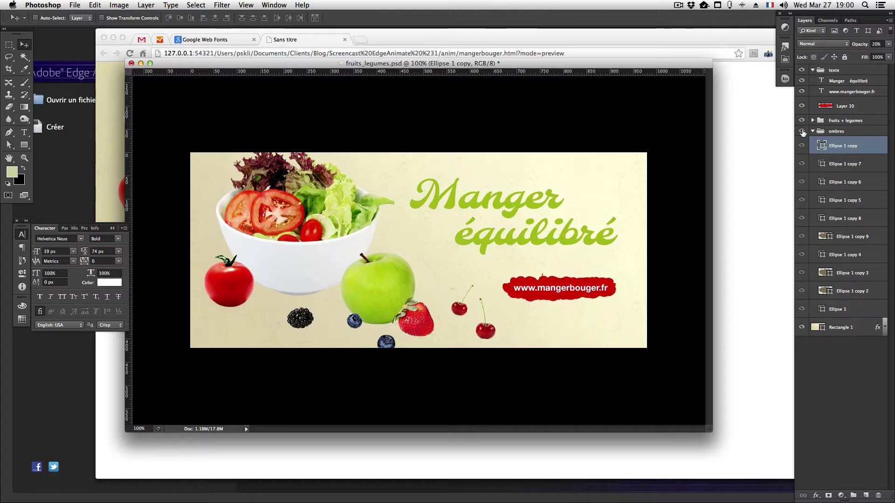
pyautogui.click(803, 132)
pyautogui.click(803, 131)
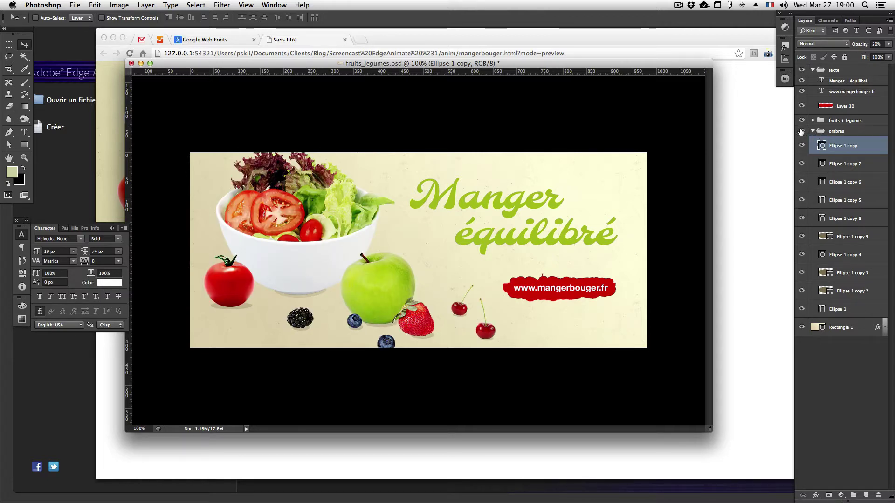
pyautogui.click(802, 132)
pyautogui.click(802, 132)
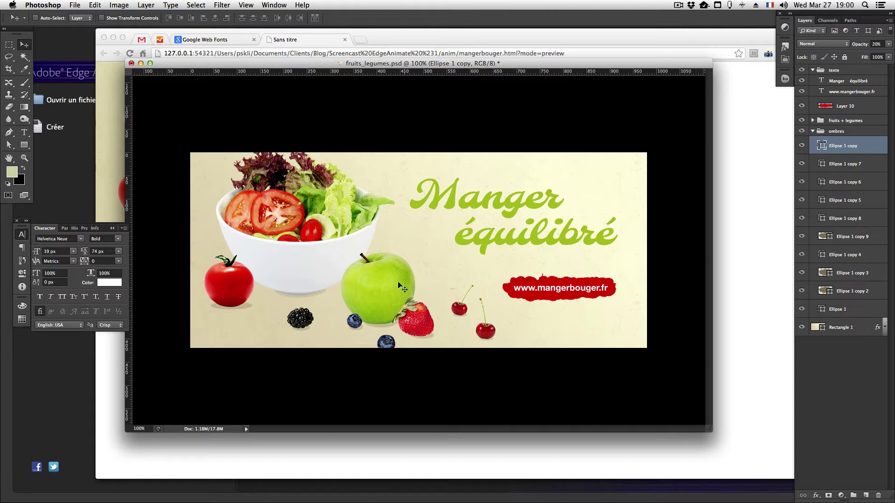
# Switch to Edge Animate and open the recent file mangerbouger.html
pyautogui.press('super+Tab')
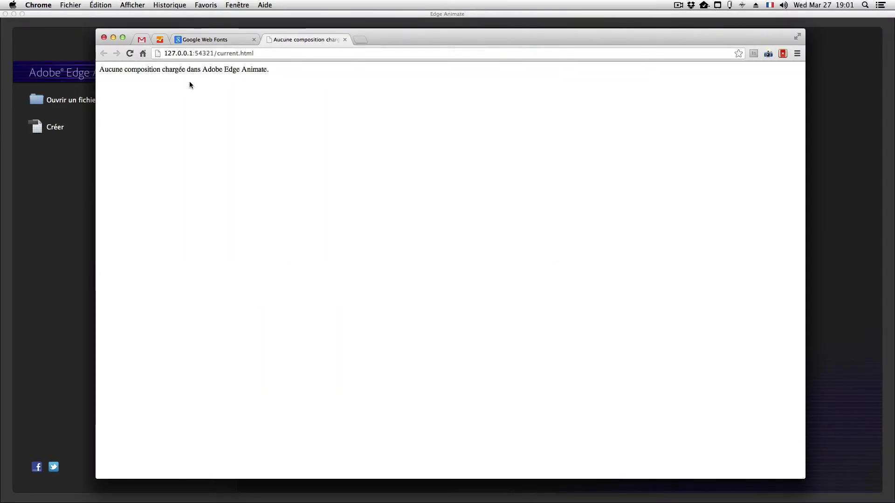
pyautogui.click(82, 164)
pyautogui.click(178, 115)
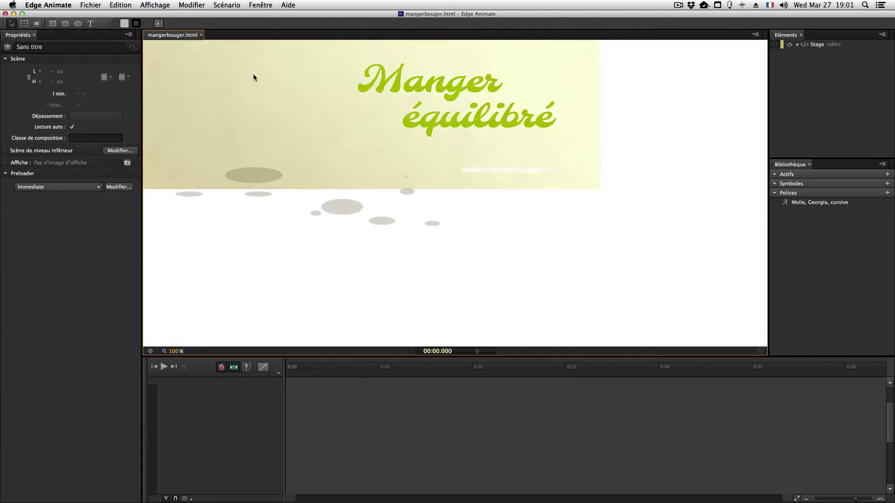
# Switch back to the fruits_legumes.psd banner in Photoshop and collapse the Character settings
pyautogui.press('super+Tab')
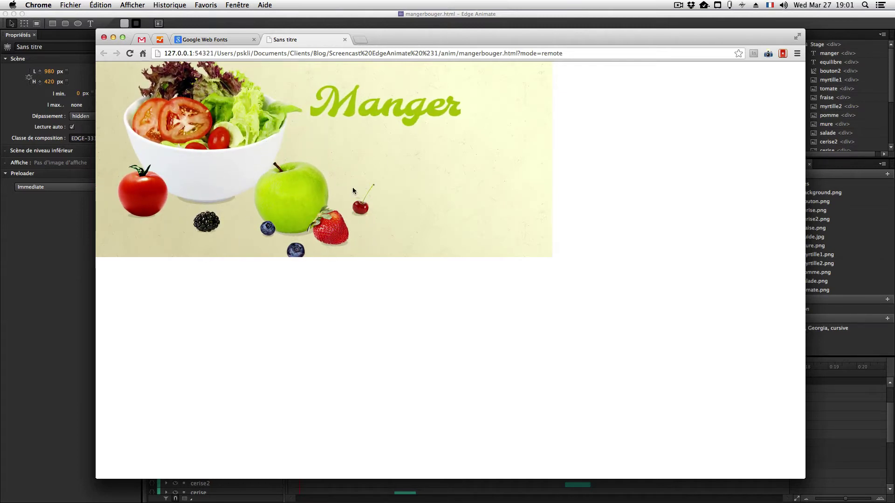
pyautogui.press('super+Tab')
pyautogui.press('super+Tab')
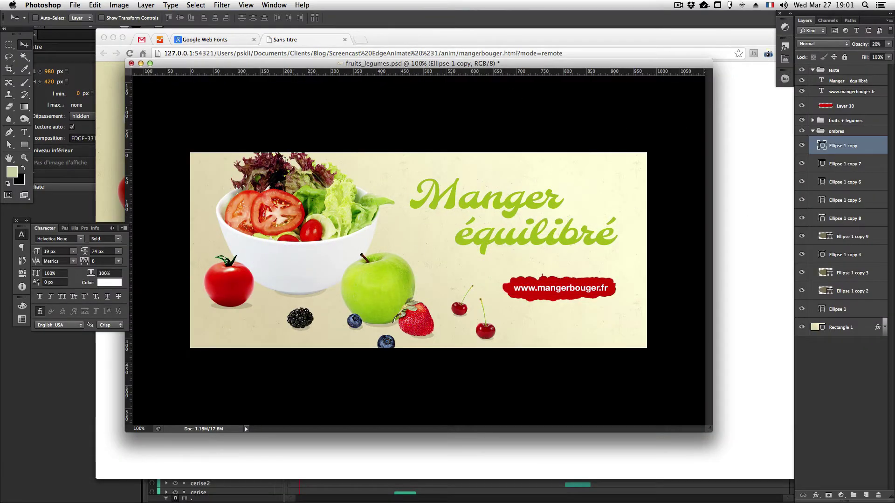
pyautogui.click(21, 235)
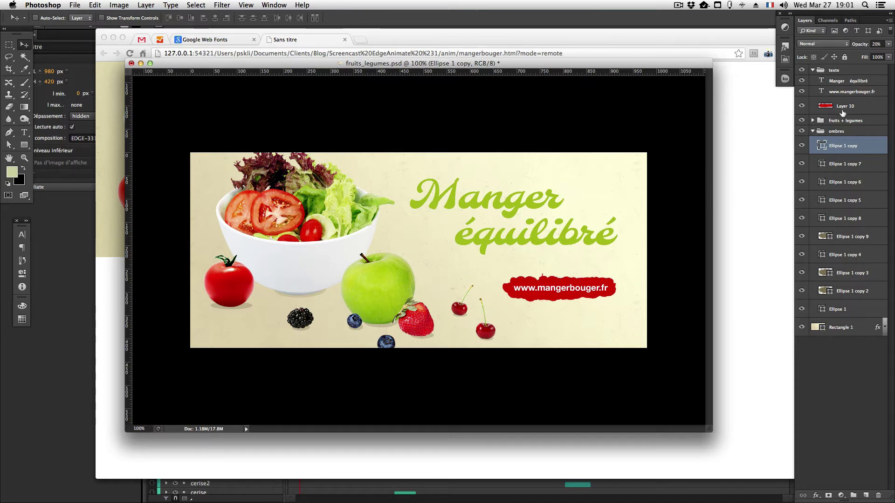
# Collapse the "ombres" group and select the salad bowl's layer
pyautogui.click(814, 132)
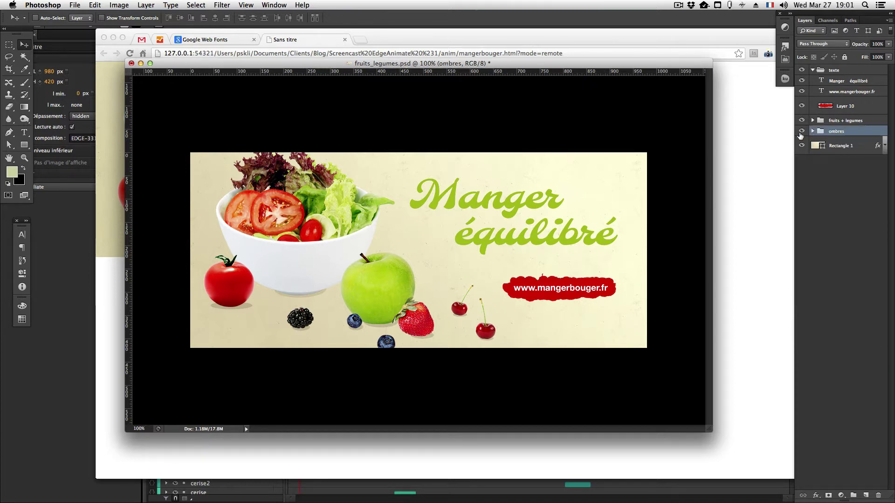
pyautogui.keyDown('super'); pyautogui.click(291, 250); pyautogui.keyUp('super')
# Switch to Finder and show the "Screencast EdgeAnimate #1" folder in a new window
pyautogui.press('super+Tab')
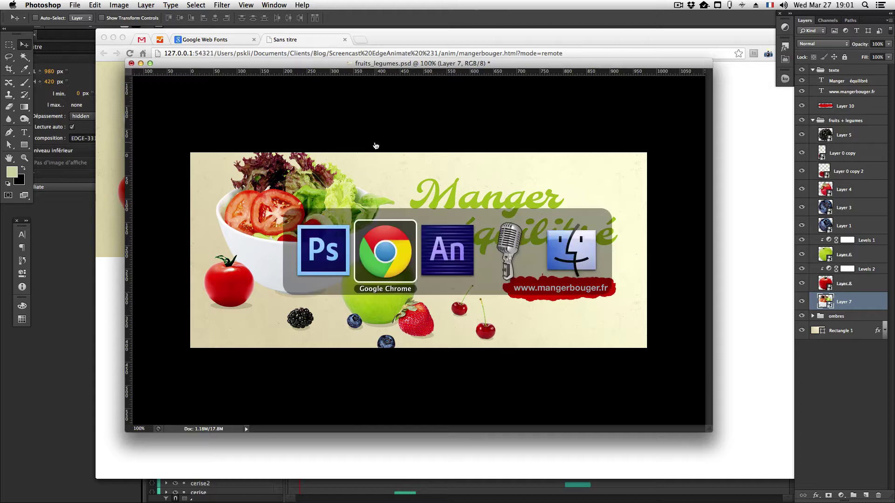
pyautogui.press('super+Tab')
pyautogui.press('super+Tab')
pyautogui.press('super+Tab')
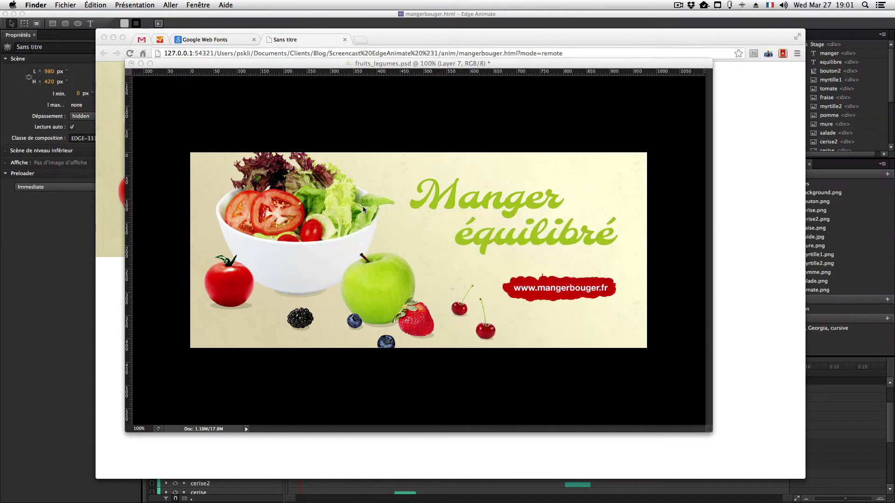
pyautogui.press('super+n')
pyautogui.click(336, 257)
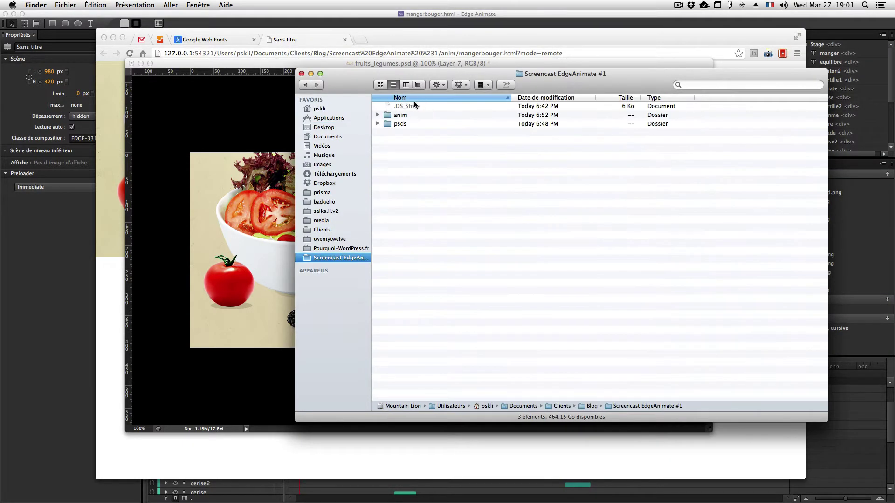
pyautogui.moveTo(419, 74); pyautogui.dragTo(364, 78)
# Open the images folder inside the anim folder
pyautogui.click(368, 120)
pyautogui.press('Down')
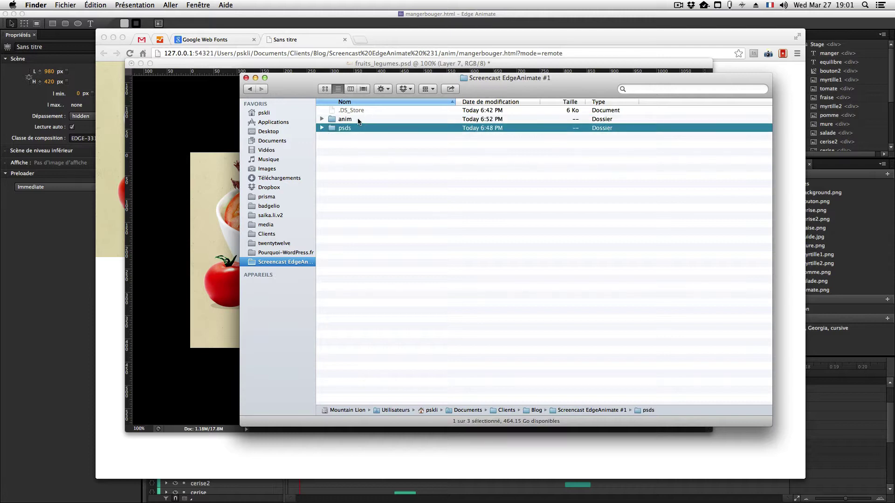
pyautogui.doubleClick(359, 120)
pyautogui.doubleClick(362, 122)
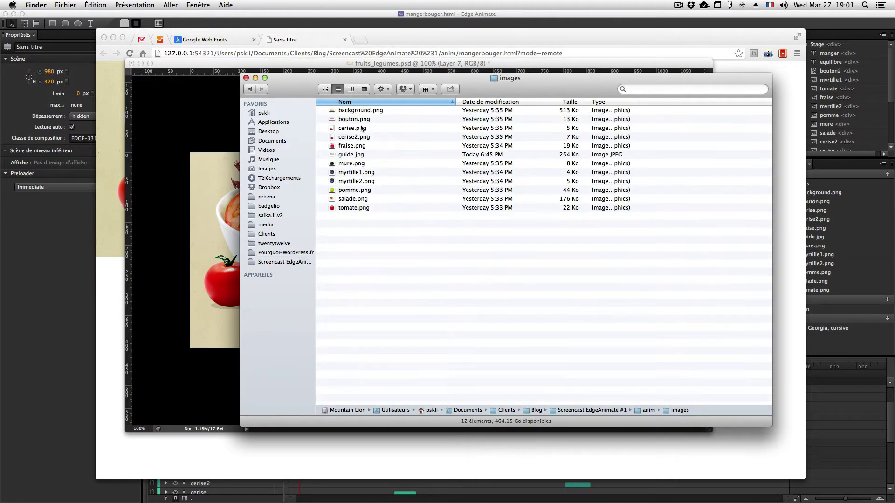
# Preview the exported images one after another, from background.png to fraise.png
pyautogui.click(349, 111)
pyautogui.press('space')
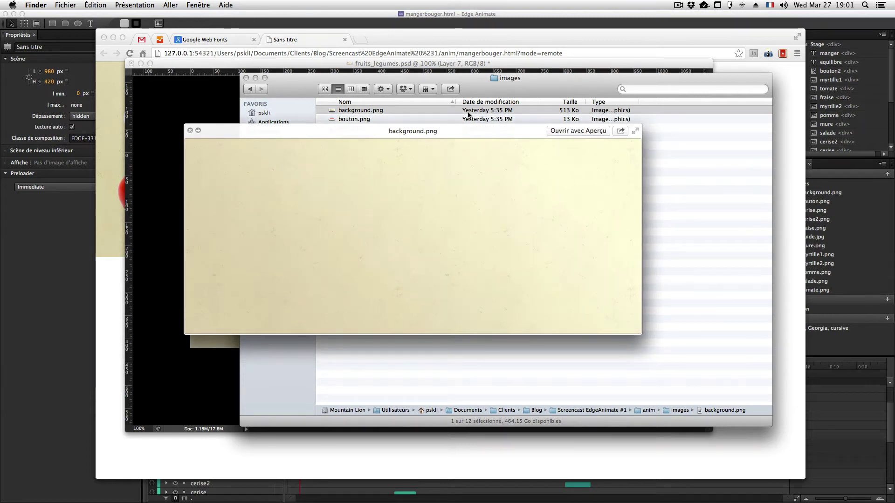
pyautogui.press('Down')
pyautogui.press('Down')
pyautogui.press('Down')
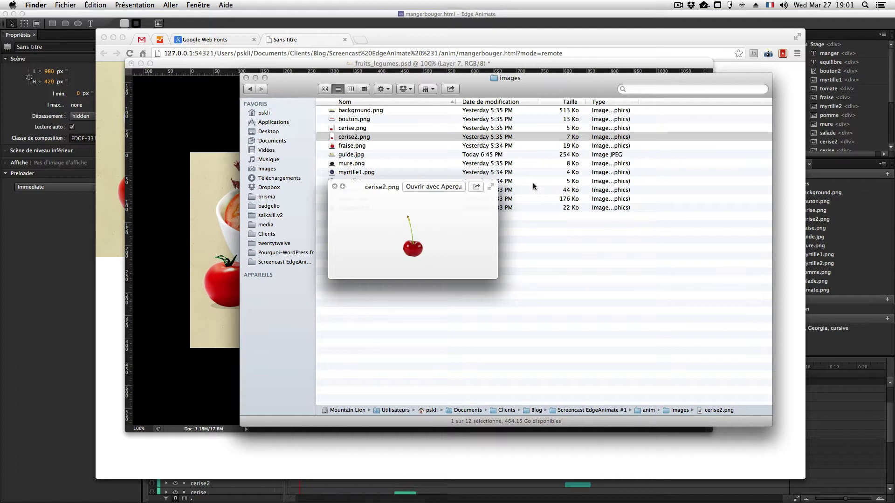
pyautogui.press('Down')
pyautogui.press('Up')
pyautogui.press('Up')
pyautogui.press('Down')
pyautogui.press('Down')
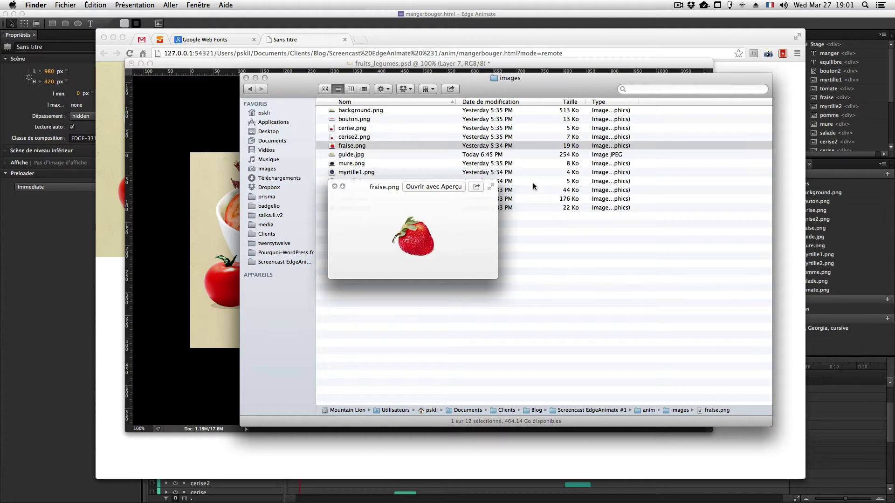
# Preview the remaining images in the folder, from guide.jpg to tomate.png
pyautogui.press('Down')
pyautogui.press('Down')
pyautogui.press('Down')
pyautogui.press('Down')
pyautogui.press('Down')
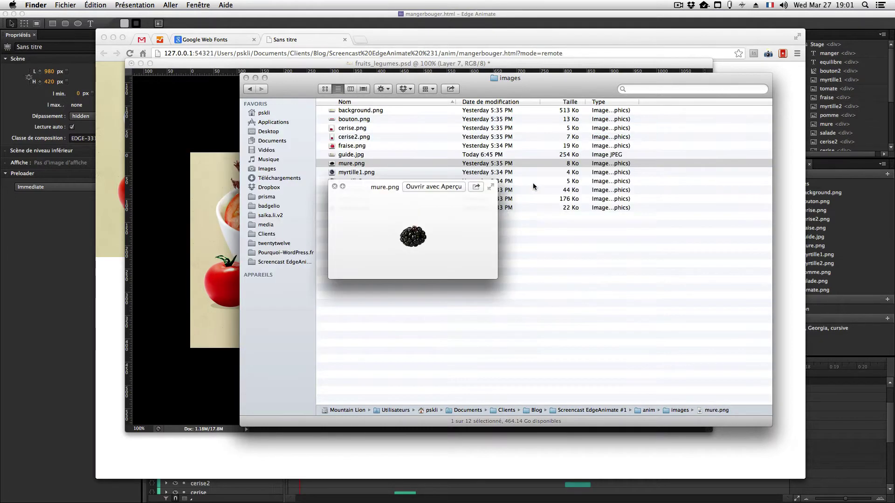
pyautogui.press('Down')
pyautogui.press('Down')
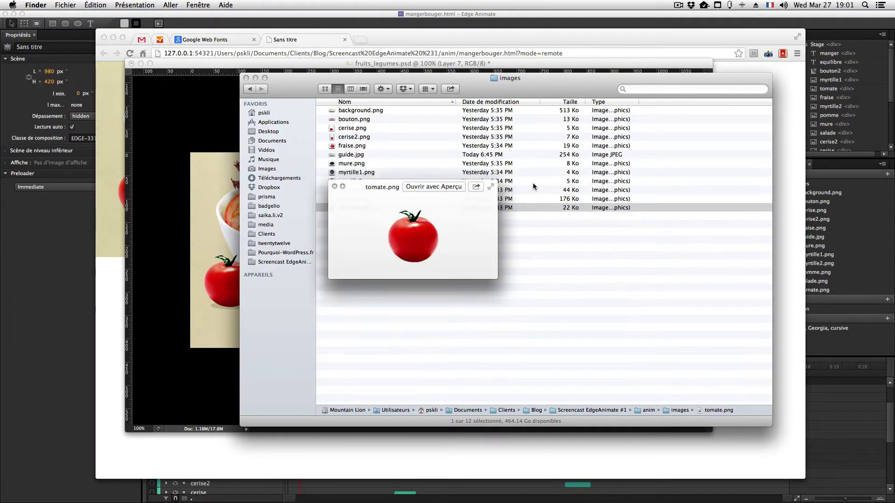
# Return to the guide.jpg preview and reposition its window over the banner
pyautogui.press('Up')
pyautogui.press('Up')
pyautogui.press('Up')
pyautogui.press('Up')
pyautogui.press('Up')
pyautogui.press('Up')
pyautogui.press('Up')
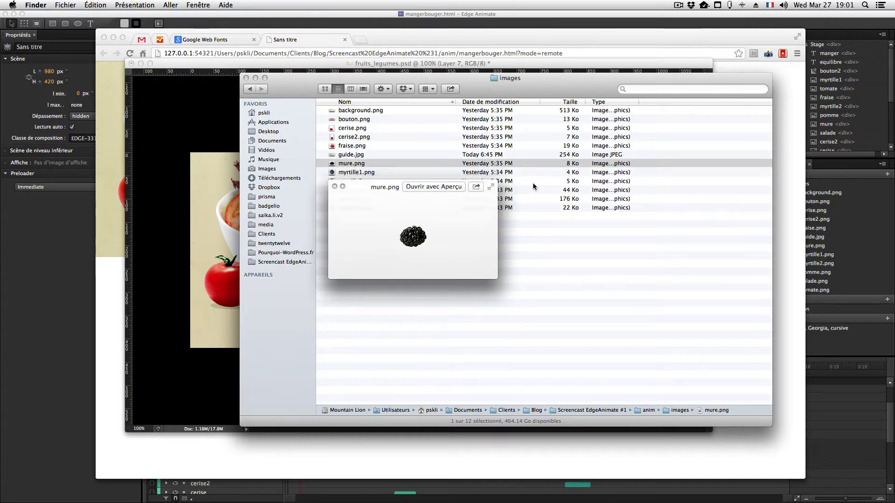
pyautogui.press('Down')
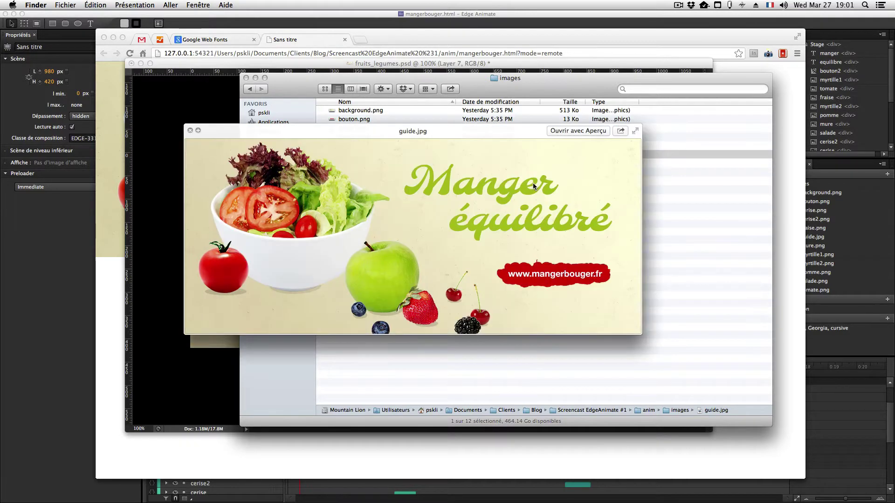
pyautogui.moveTo(405, 135); pyautogui.dragTo(450, 145)
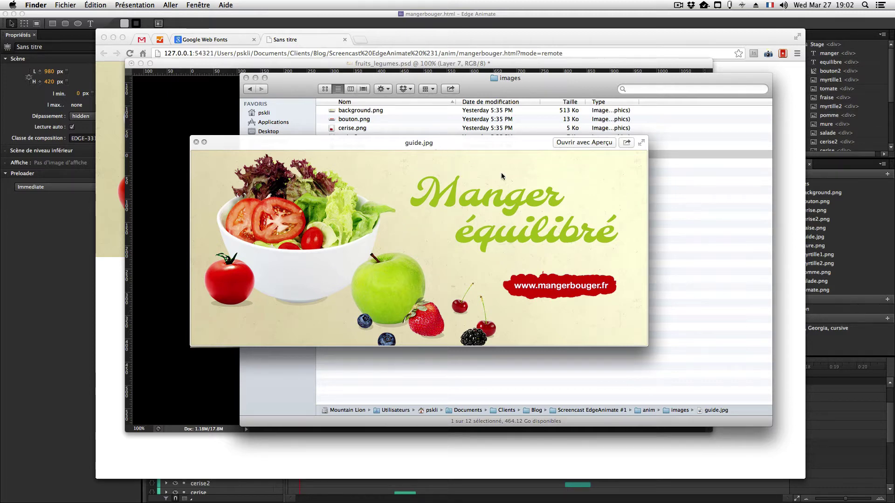
# Browse the fruit image previews again, come back to guide.jpg and shift its preview slightly
pyautogui.press('Up')
pyautogui.press('Up')
pyautogui.press('Up')
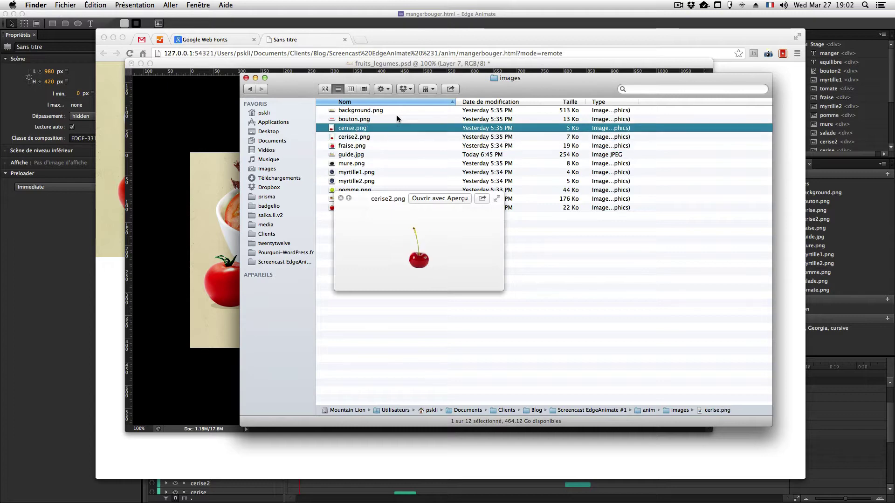
pyautogui.press('Up')
pyautogui.press('Up')
pyautogui.press('Down')
pyautogui.press('Down')
pyautogui.press('Down')
pyautogui.press('Down')
pyautogui.press('Down')
pyautogui.press('Down')
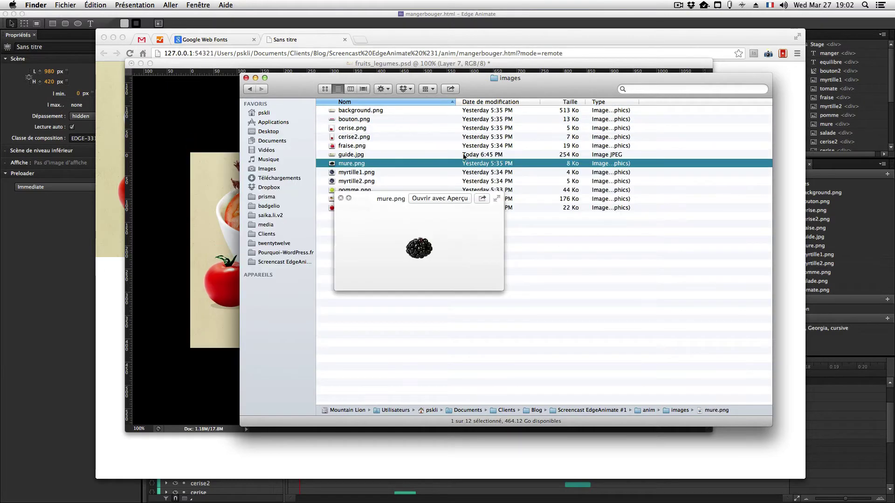
pyautogui.press('Up')
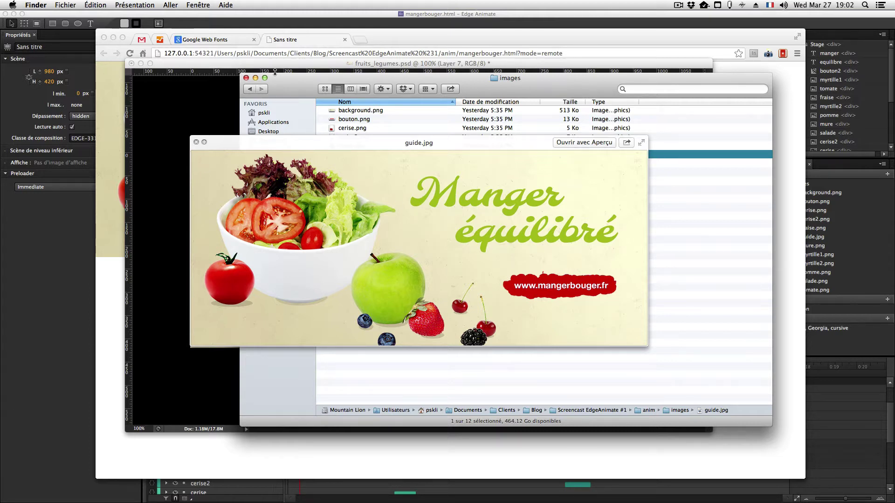
pyautogui.moveTo(278, 140); pyautogui.dragTo(271, 140)
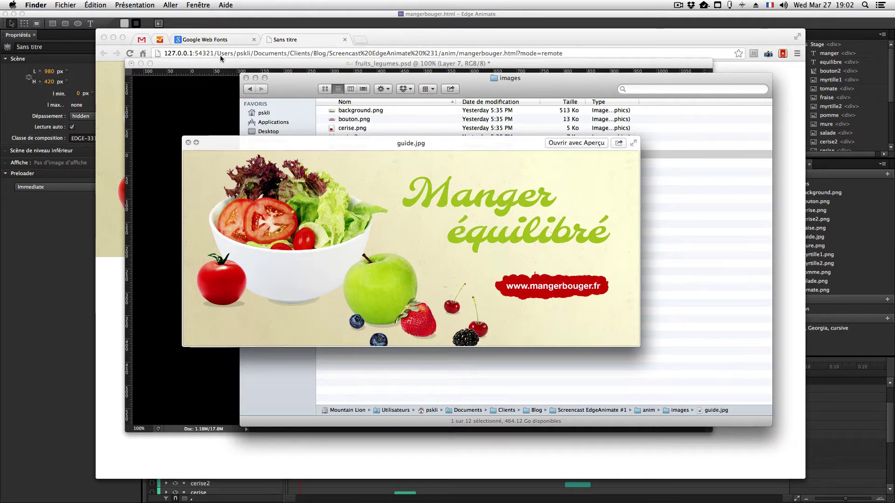
# Close the preview, switch to Edge Animate and move the mangerbouger.html playhead to 0:00
pyautogui.press('space')
pyautogui.press('super+Tab')
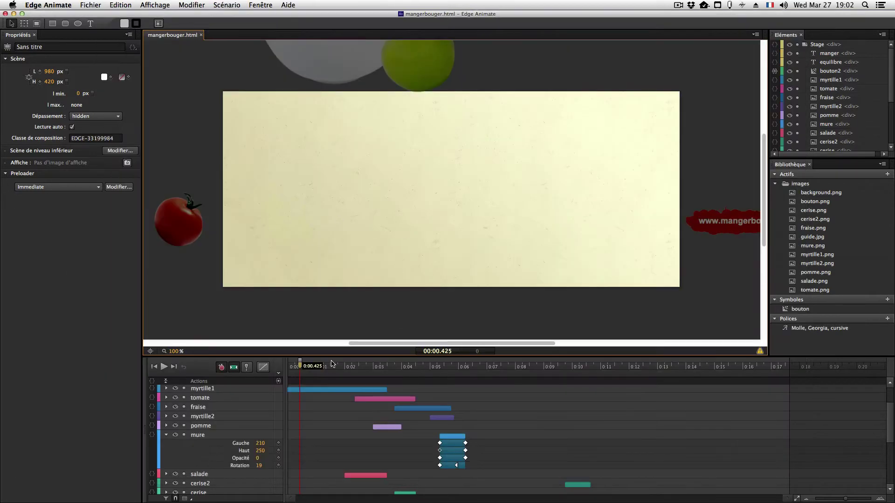
pyautogui.moveTo(848, 500); pyautogui.dragTo(849, 500)
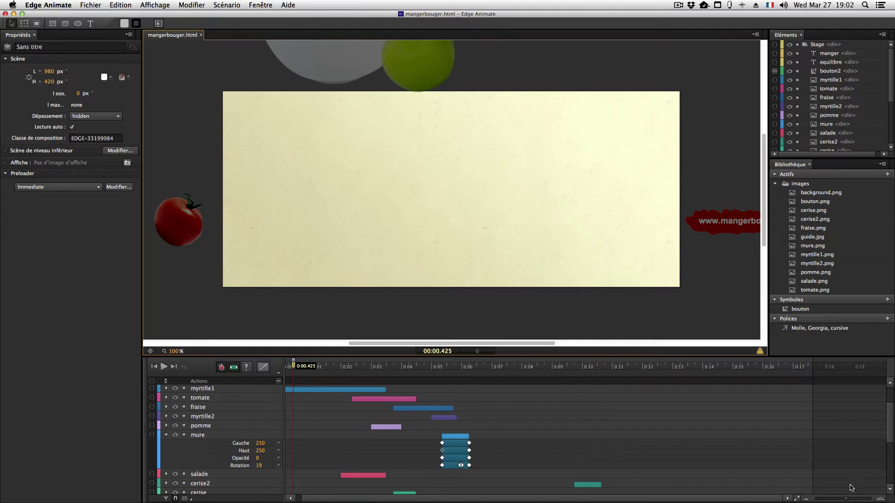
pyautogui.moveTo(407, 365); pyautogui.dragTo(270, 382)
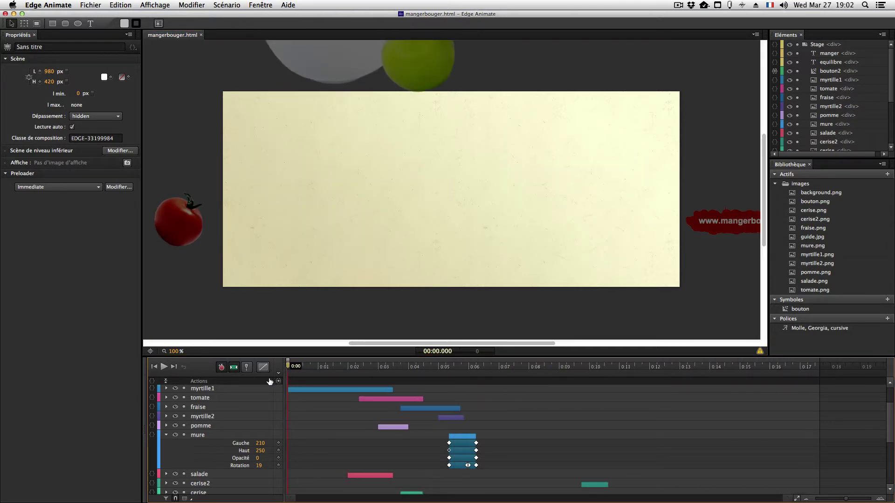
# Close mangerbouger.html and look through the first two pages of the built-in "Animer I" keyframe lesson
pyautogui.click(201, 36)
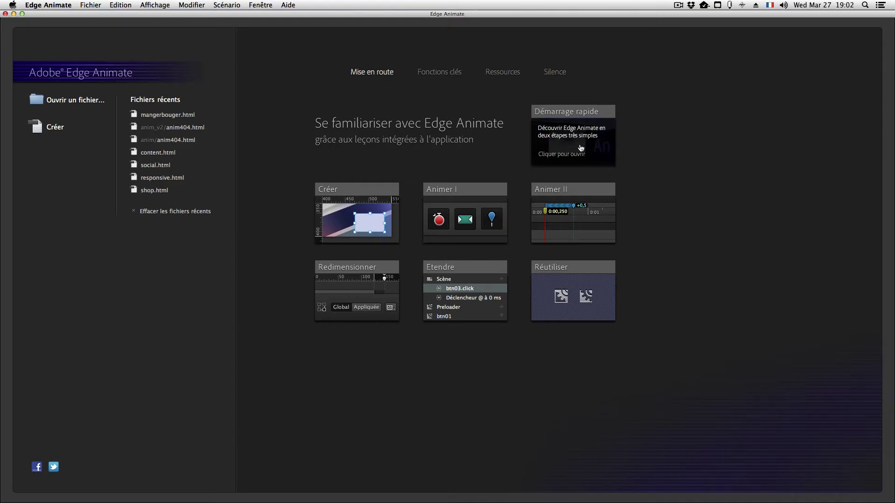
pyautogui.click(466, 215)
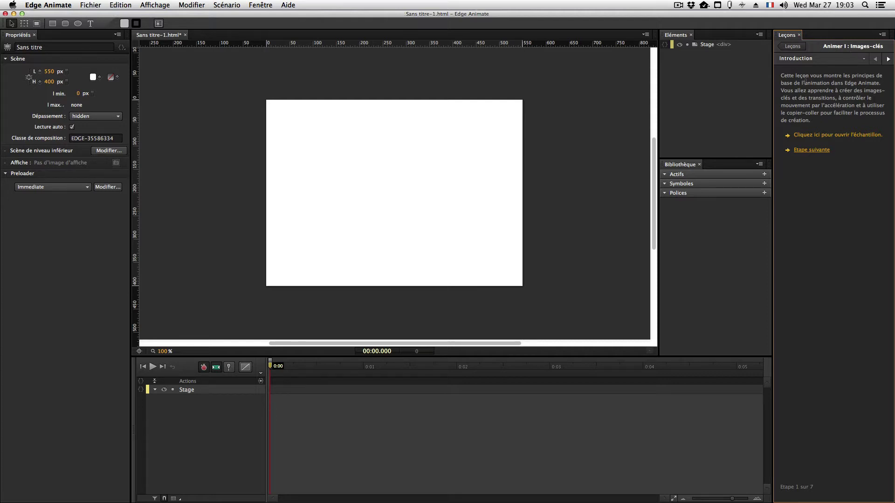
pyautogui.click(889, 60)
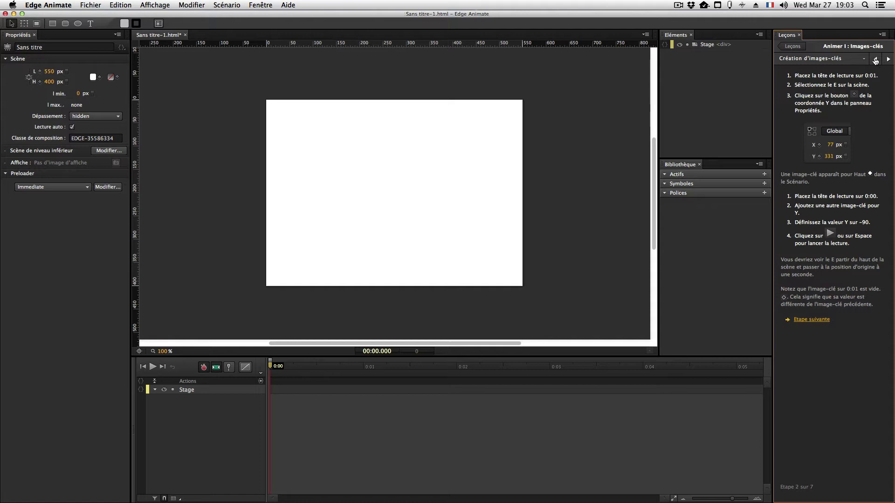
pyautogui.click(875, 60)
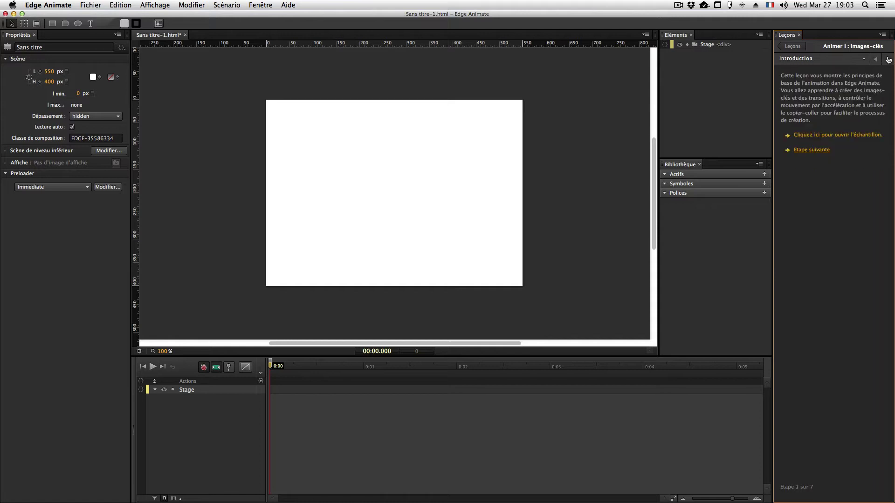
pyautogui.click(888, 60)
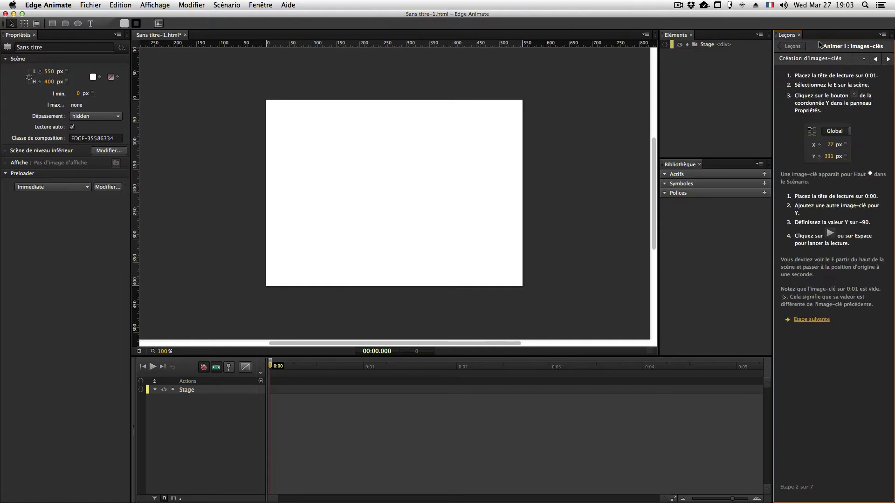
pyautogui.click(875, 60)
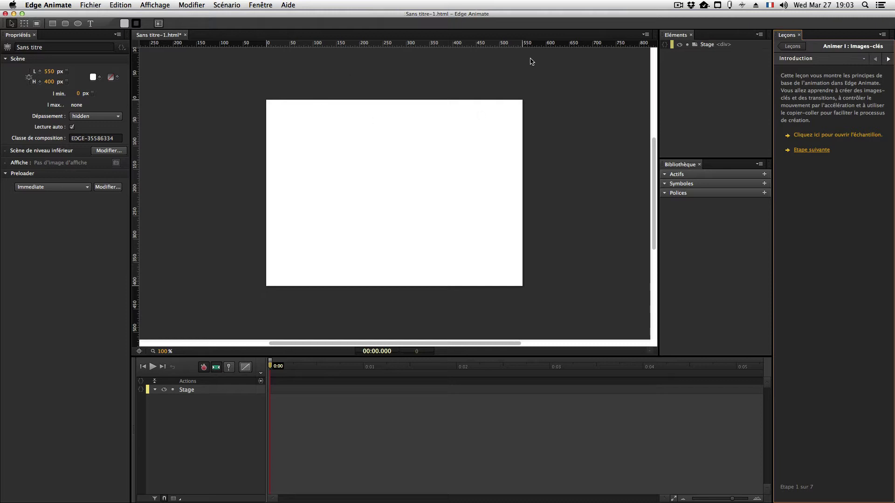
# Close the lesson and discard the untitled composition Sans titre-1.html
pyautogui.click(798, 35)
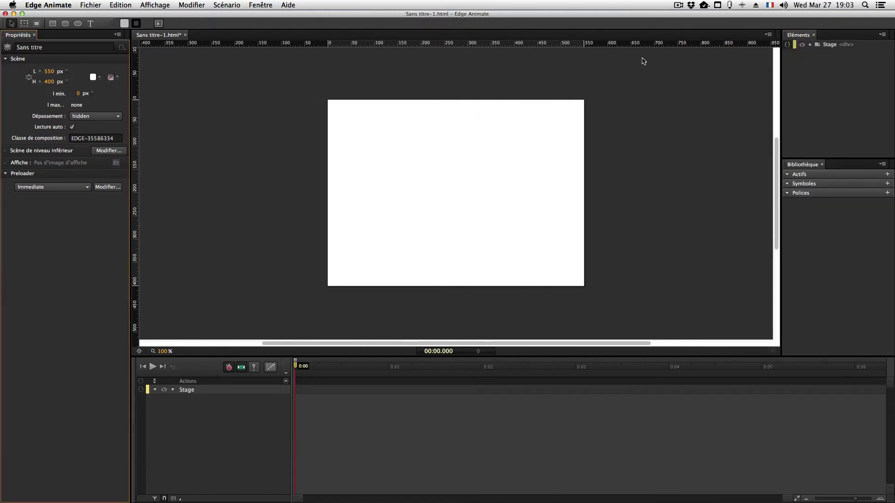
pyautogui.click(200, 45)
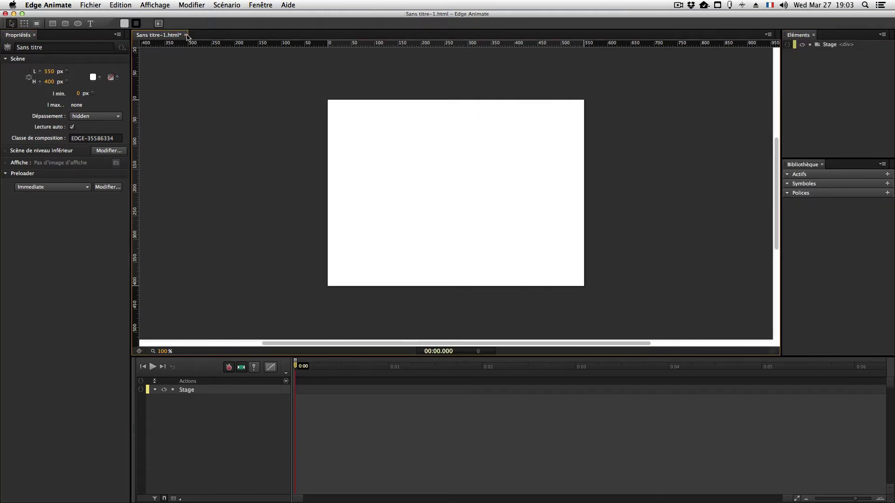
pyautogui.click(186, 36)
pyautogui.click(416, 173)
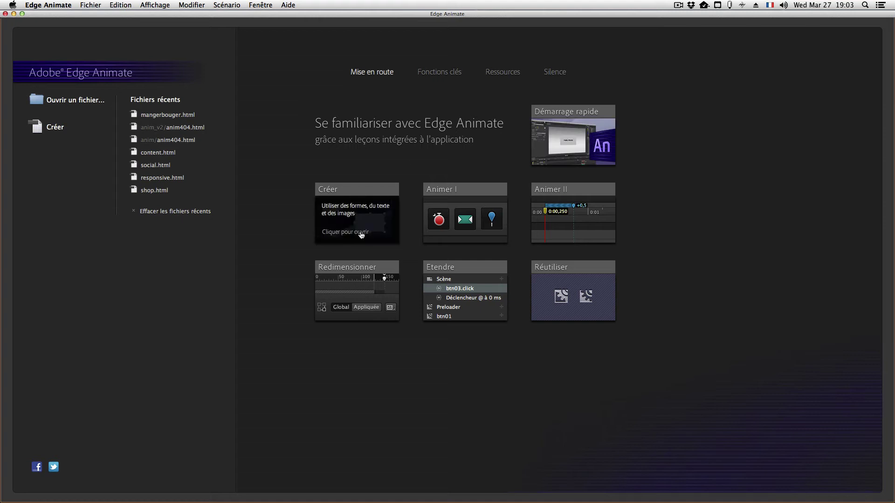
# Examine the "Fonctions clés" and "Ressources" sections of the welcome screen, then return to "Mise en route"
pyautogui.click(426, 76)
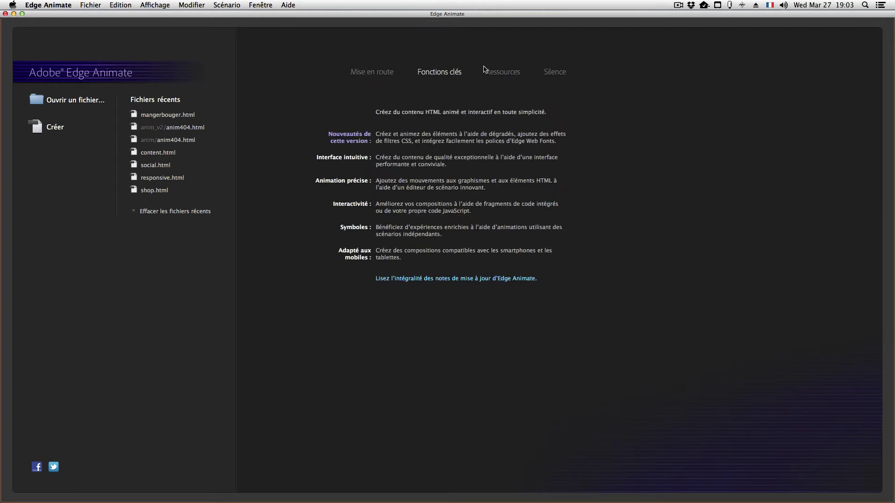
pyautogui.click(486, 71)
pyautogui.click(426, 76)
pyautogui.click(380, 76)
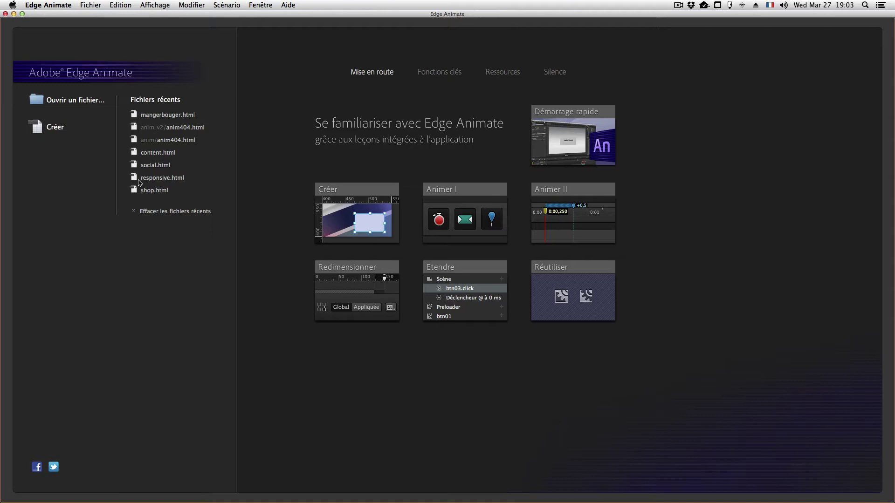
# Create a new blank composition, then select and deselect its Stage in the timeline
pyautogui.click(53, 129)
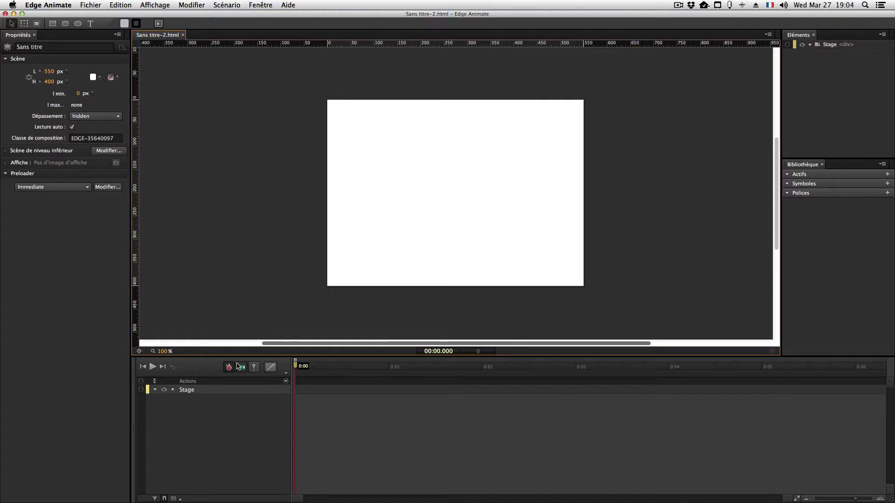
pyautogui.click(217, 393)
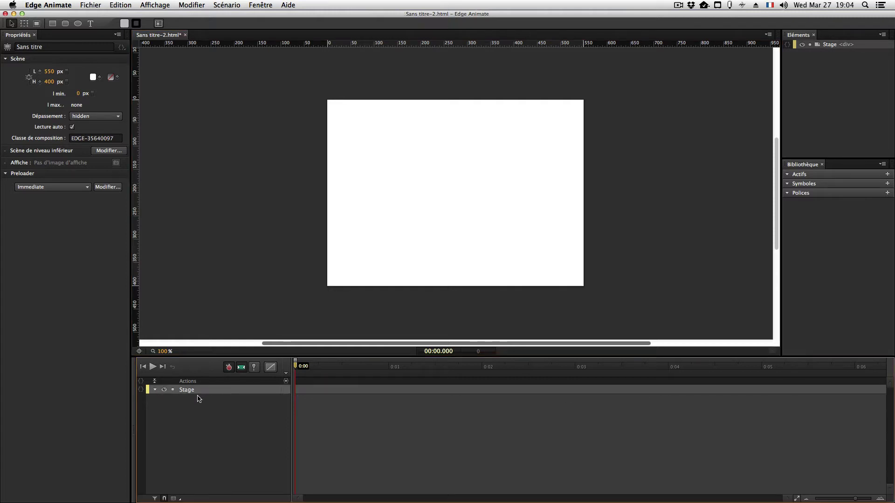
pyautogui.click(199, 399)
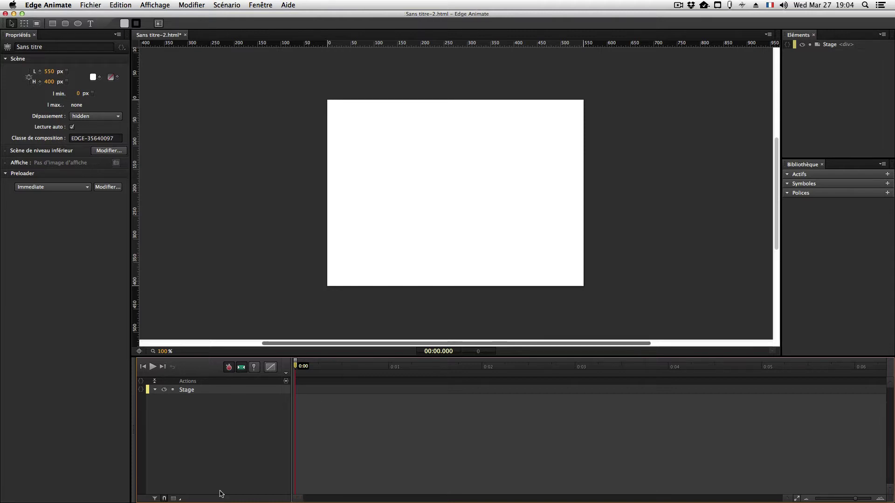
# Zoom the timeline in to its finest scale and move the playhead to about 0:00.512
pyautogui.moveTo(295, 366); pyautogui.dragTo(292, 349)
pyautogui.moveTo(296, 367)
pyautogui.mouseDown()
pyautogui.moveTo(390, 367)
pyautogui.moveTo(296, 367)
pyautogui.mouseUp()
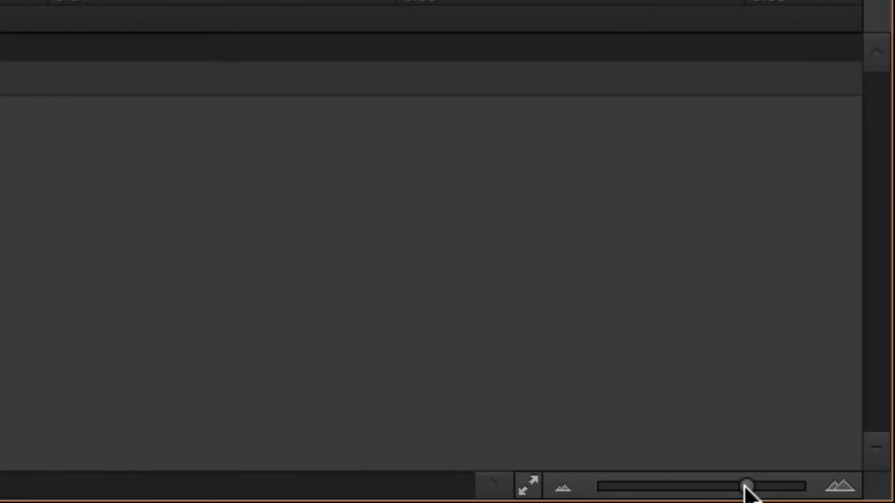
pyautogui.moveTo(746, 486); pyautogui.dragTo(829, 485)
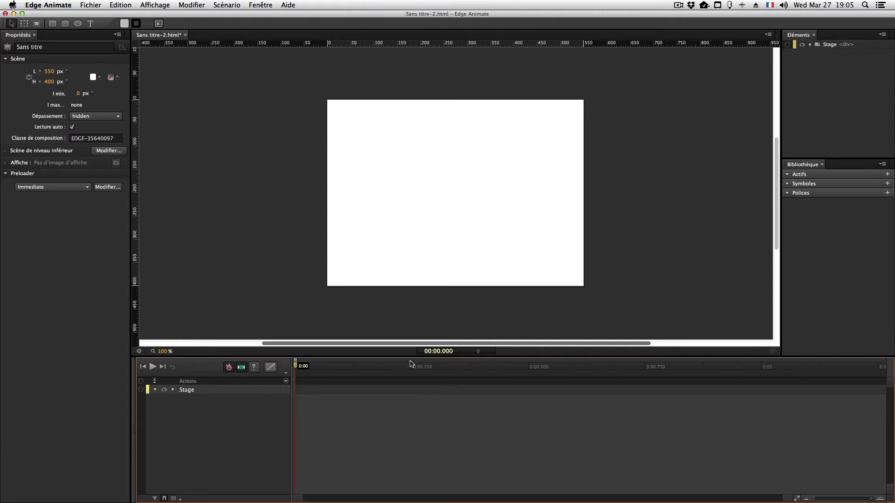
pyautogui.moveTo(410, 364); pyautogui.dragTo(534, 364)
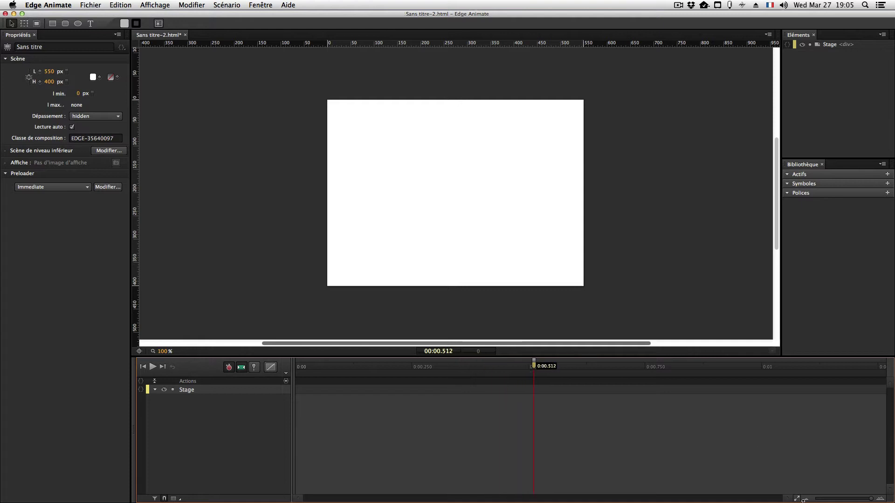
# Zoom the timeline back out to a scale of whole seconds and return the playhead to 0:00
pyautogui.moveTo(870, 500); pyautogui.dragTo(823, 499)
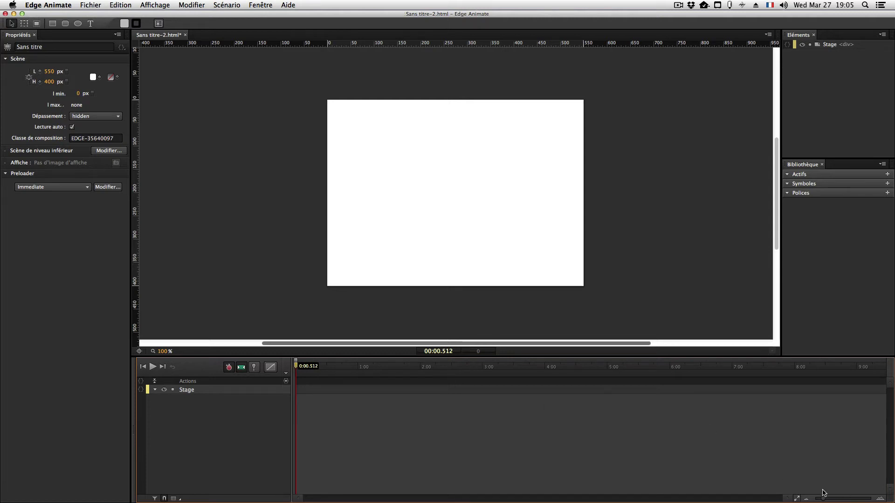
pyautogui.moveTo(822, 499); pyautogui.dragTo(813, 500)
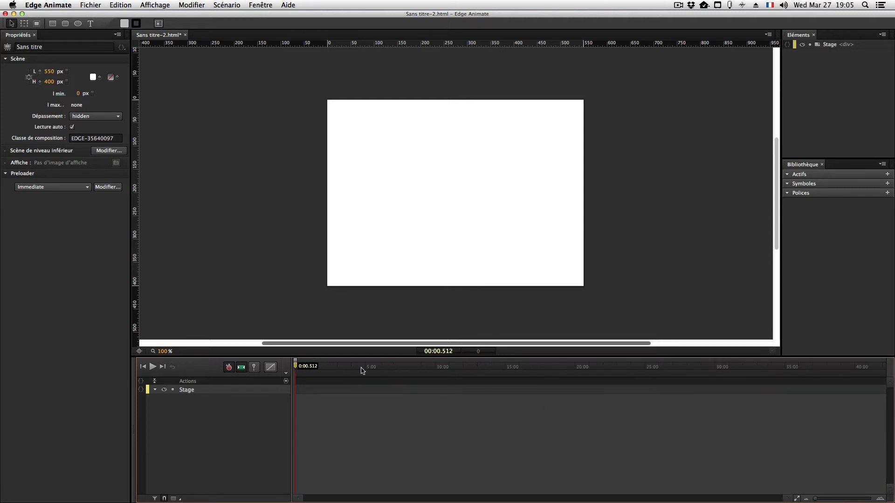
pyautogui.moveTo(301, 368)
pyautogui.mouseDown()
pyautogui.moveTo(757, 376)
pyautogui.moveTo(290, 378)
pyautogui.mouseUp()
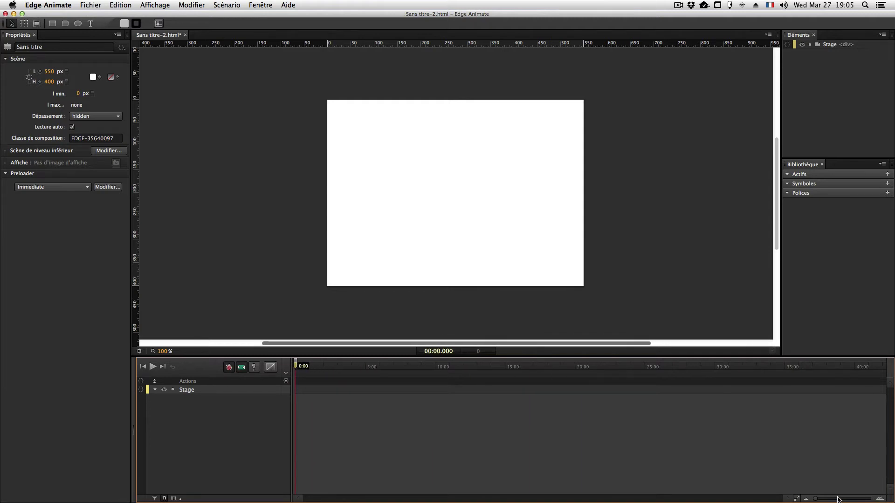
pyautogui.moveTo(837, 499); pyautogui.dragTo(844, 499)
# Try the canvas zoom and reset it to 100%, then pan the view and recentre the Stage
pyautogui.moveTo(167, 355)
pyautogui.mouseDown()
pyautogui.moveTo(199, 348)
pyautogui.moveTo(164, 351)
pyautogui.mouseUp()
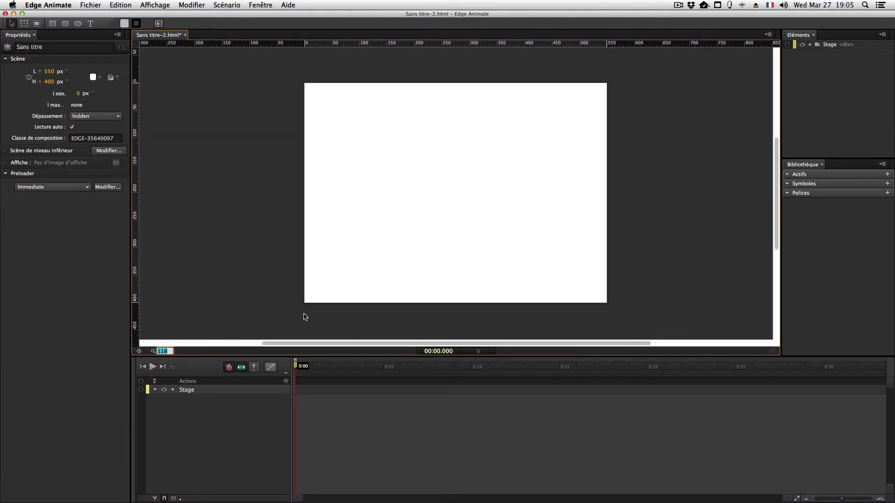
pyautogui.write('100')
pyautogui.press('Return')
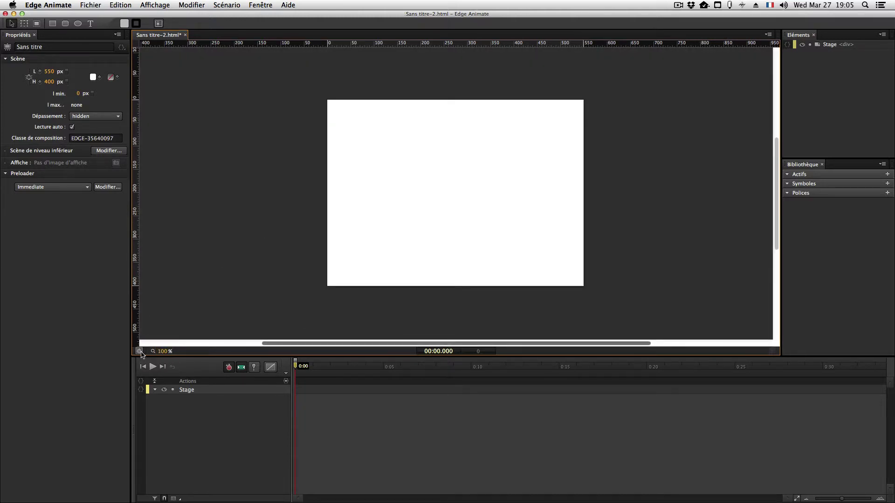
pyautogui.hscroll(2, 285, 265)
pyautogui.hscroll(6, 285, 264)
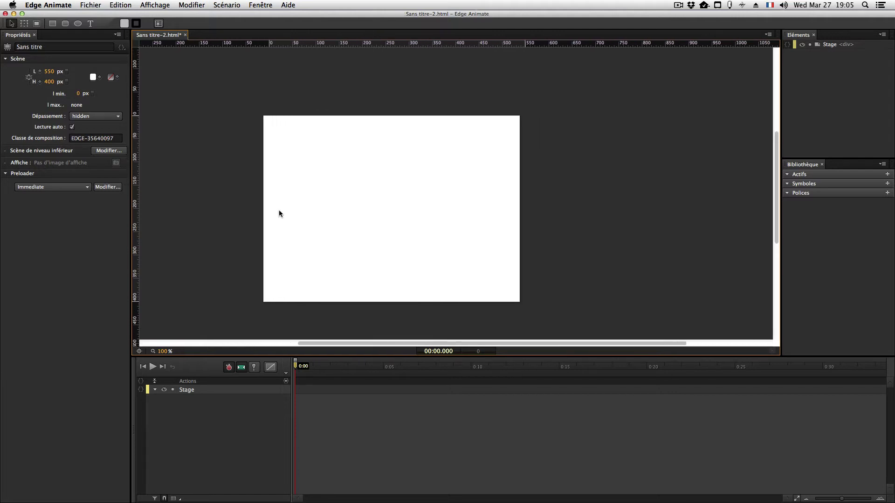
pyautogui.click(139, 351)
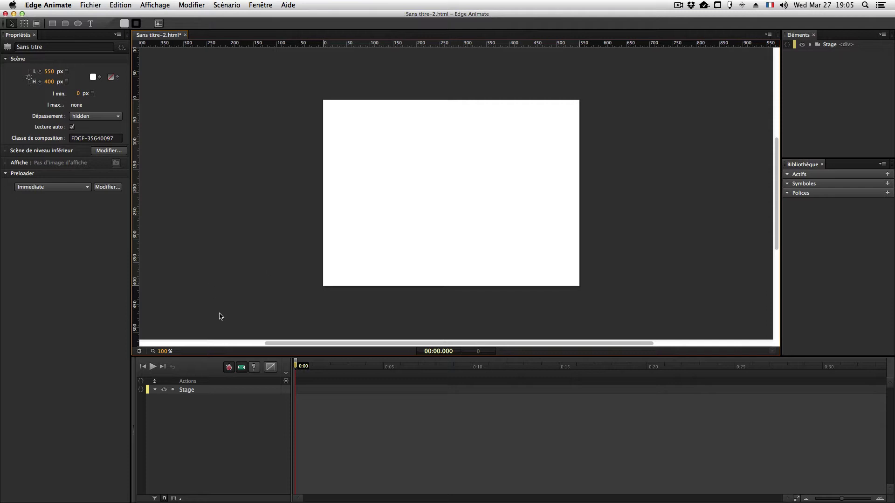
pyautogui.hscroll(6, 218, 309)
pyautogui.click(139, 351)
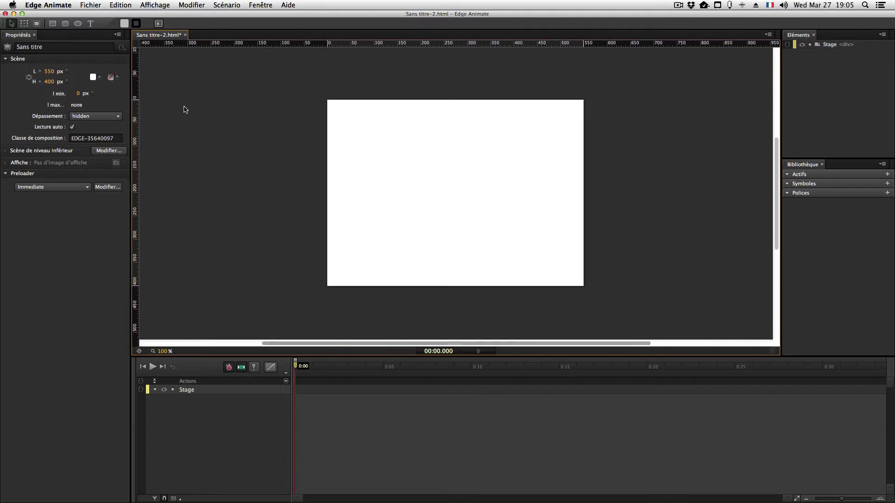
pyautogui.moveTo(135, 158)
pyautogui.mouseDown()
pyautogui.moveTo(459, 164)
pyautogui.moveTo(452, 154)
pyautogui.moveTo(146, 144)
pyautogui.mouseUp()
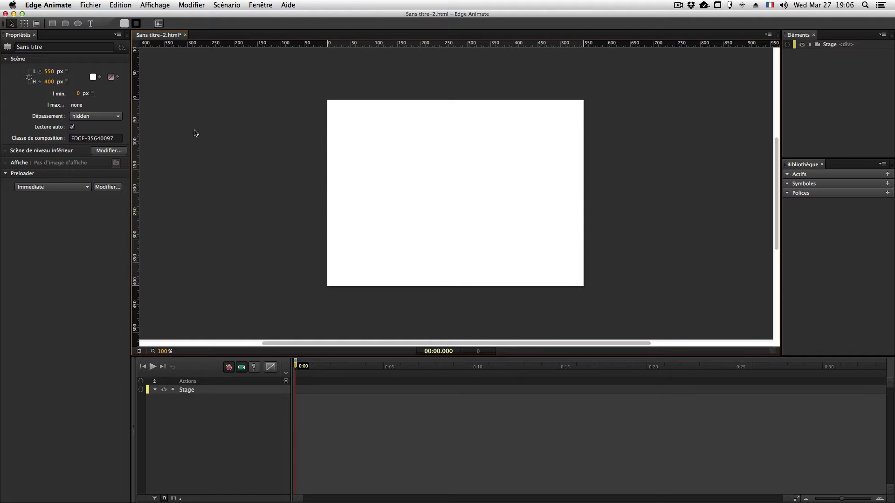
pyautogui.click(260, 5)
pyautogui.click(261, 5)
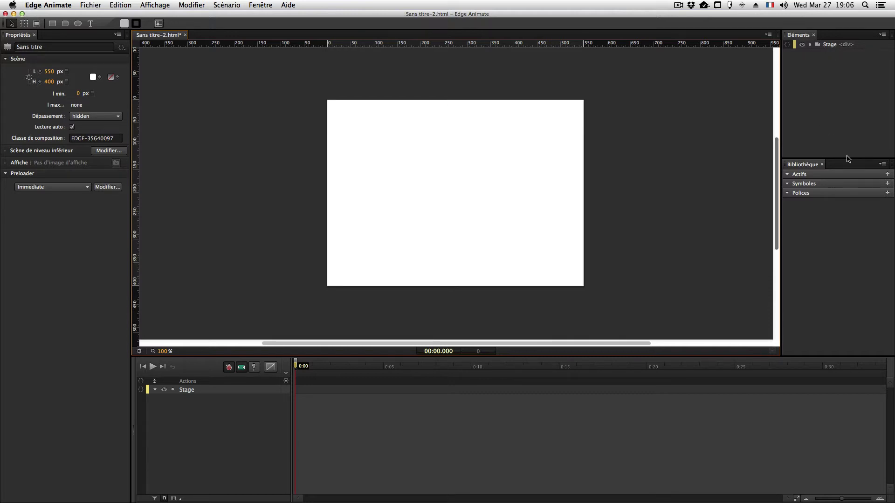
pyautogui.click(801, 46)
pyautogui.click(802, 47)
pyautogui.click(887, 174)
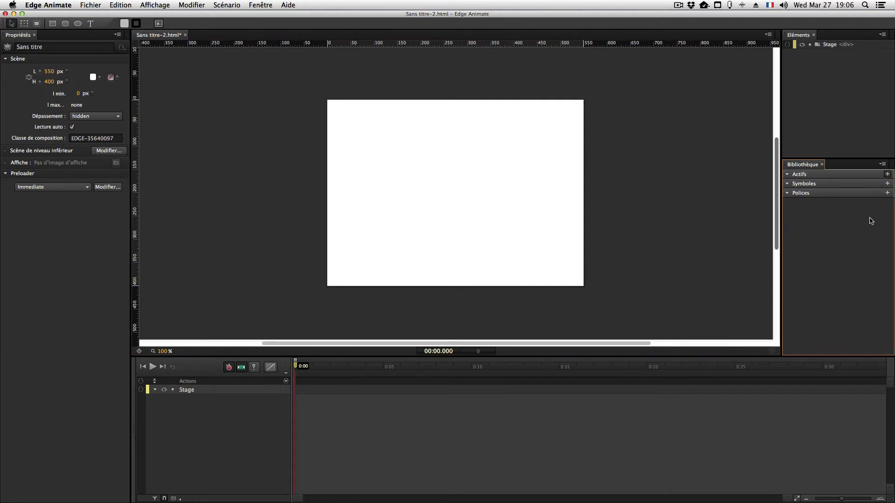
pyautogui.click(391, 208)
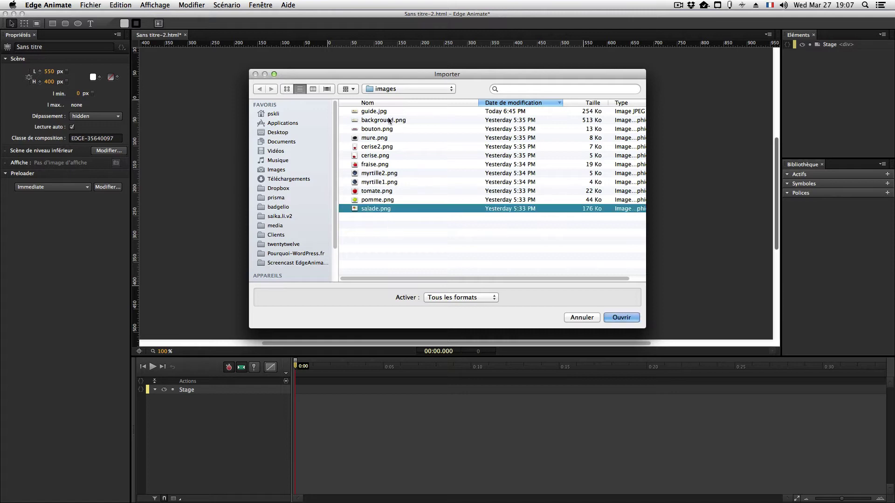
pyautogui.click(584, 318)
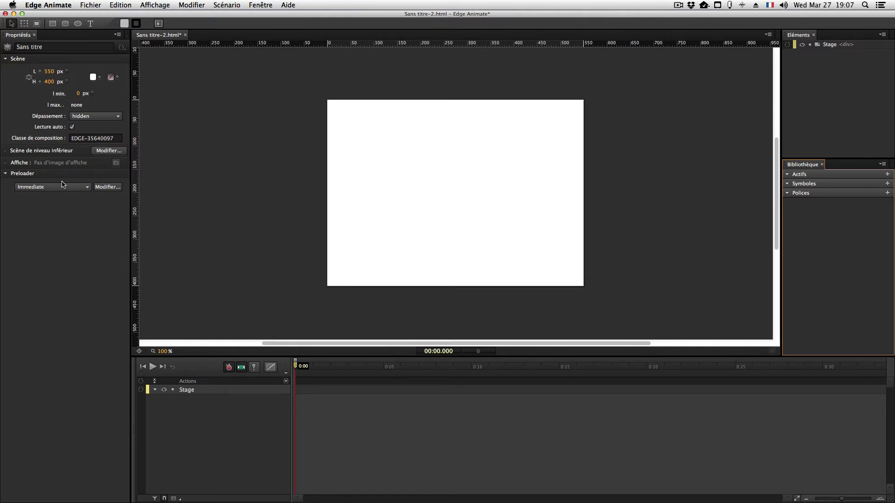
# Import myrtille2.png into the library and place it on the Stage at about X 149, Y 140 px
pyautogui.click(887, 174)
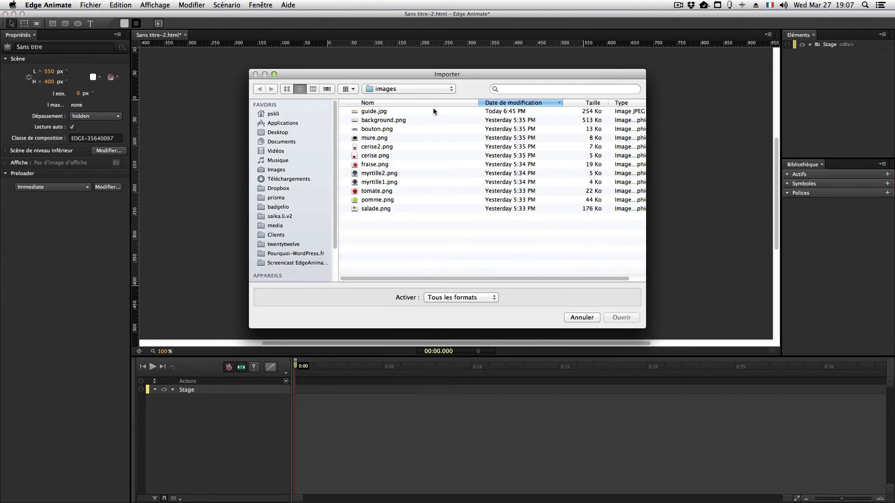
pyautogui.click(455, 173)
pyautogui.click(619, 318)
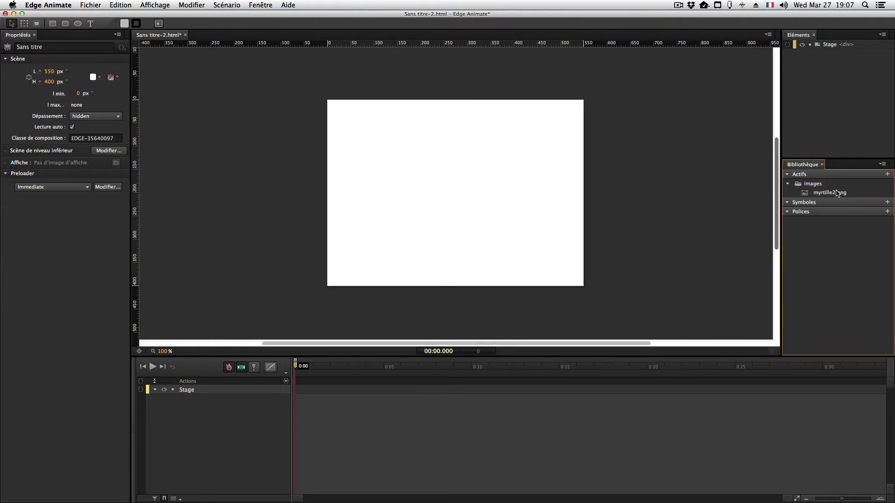
pyautogui.moveTo(812, 197); pyautogui.dragTo(401, 170)
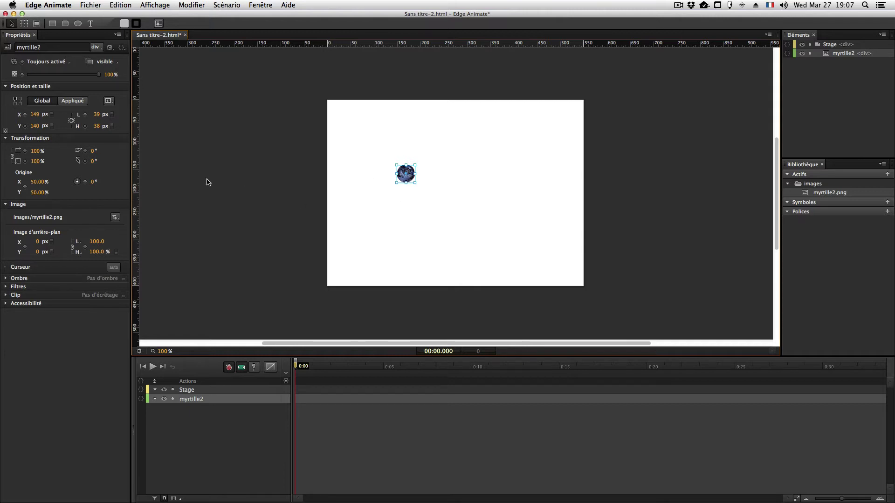
# Resize the Stage to about 520 × 373 px and set its background colour to red, rgba(188,68,68,1.00)
pyautogui.click(268, 112)
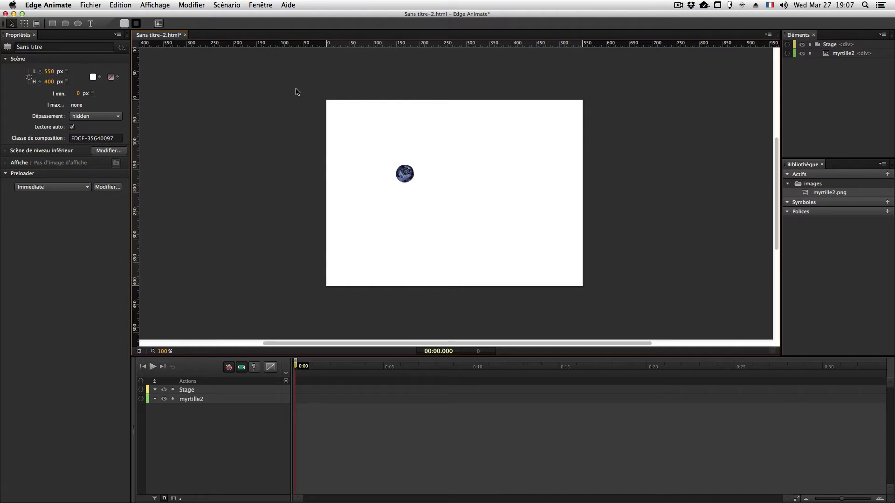
pyautogui.moveTo(50, 71)
pyautogui.mouseDown()
pyautogui.moveTo(70, 70)
pyautogui.moveTo(40, 71)
pyautogui.moveTo(40, 82)
pyautogui.mouseUp()
pyautogui.click(93, 77)
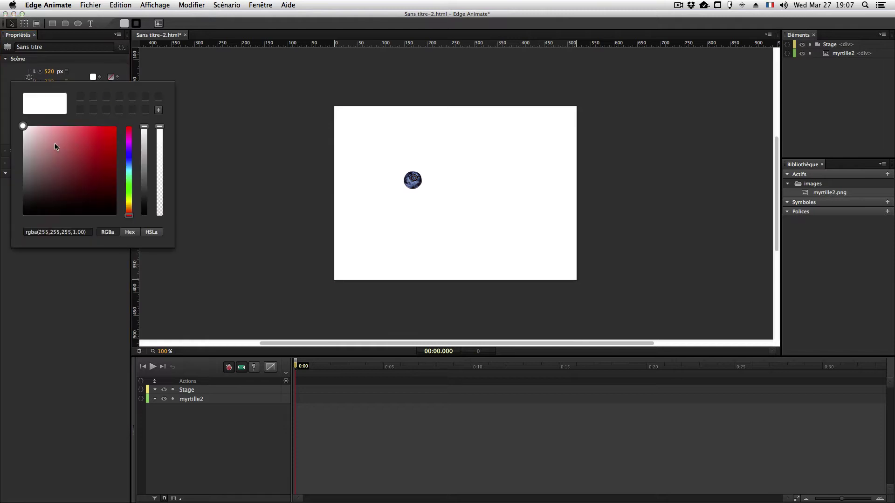
pyautogui.moveTo(55, 146); pyautogui.dragTo(82, 149)
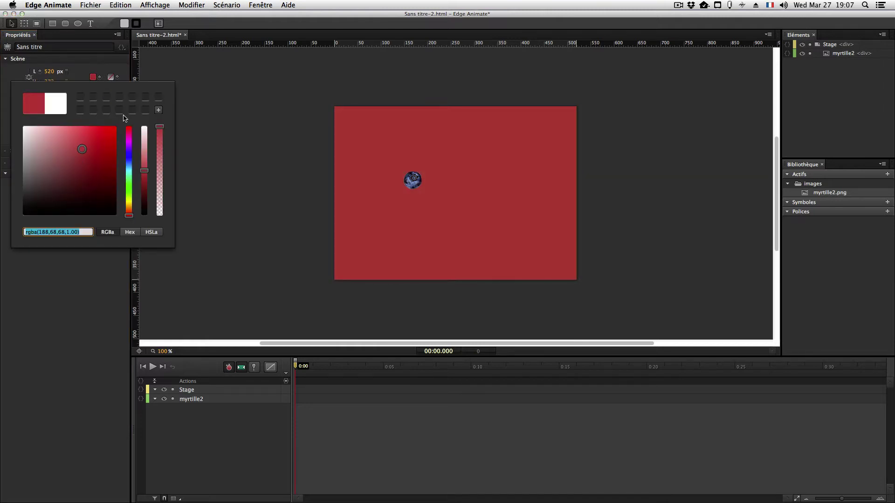
pyautogui.click(227, 89)
# Give the Stage a 270-degree gradient background from red at the top to green at the bottom
pyautogui.click(117, 78)
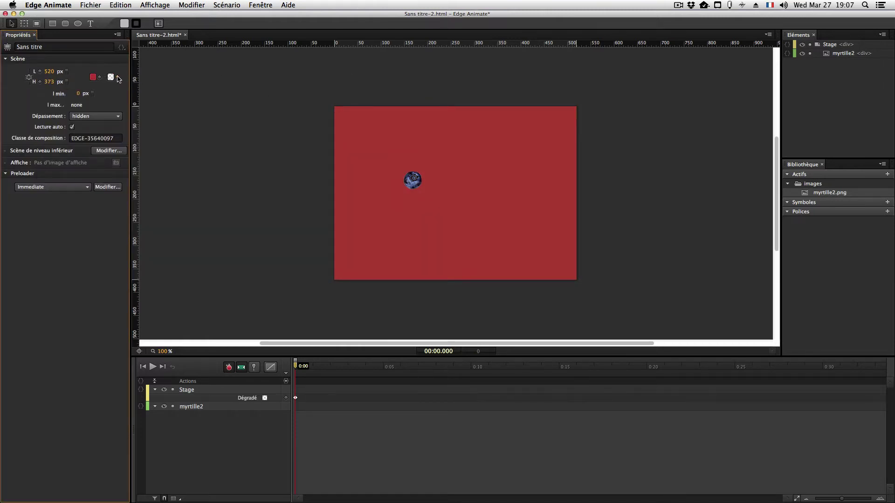
pyautogui.press('super+z')
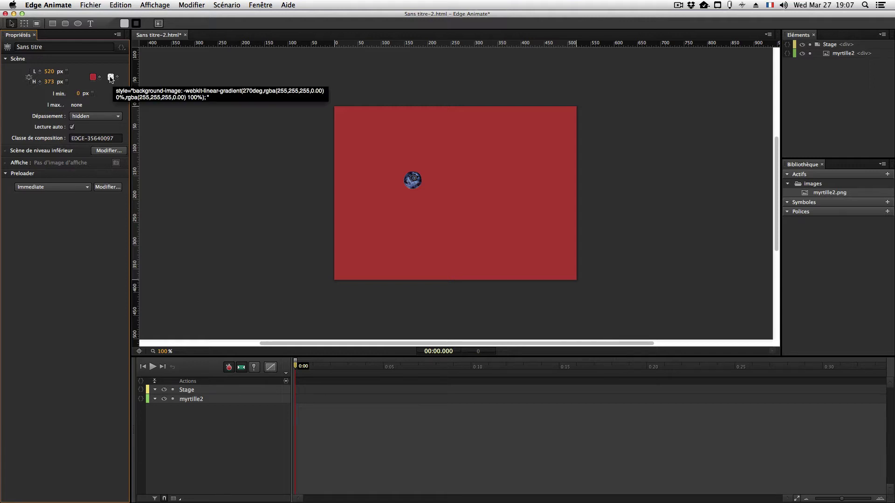
pyautogui.click(111, 78)
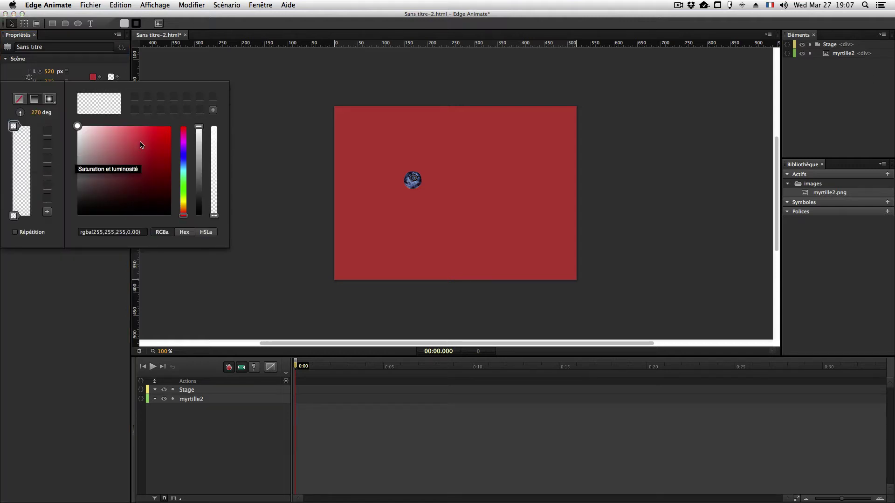
pyautogui.click(156, 139)
pyautogui.click(14, 215)
pyautogui.click(184, 192)
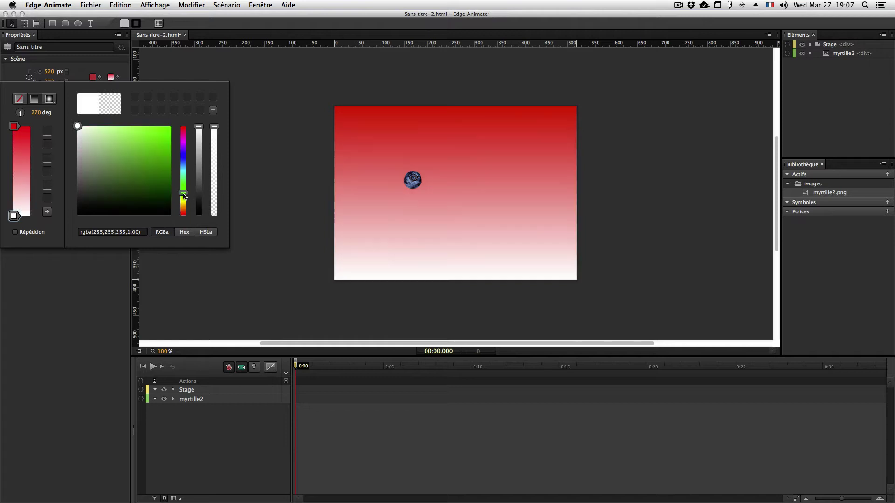
pyautogui.click(143, 152)
pyautogui.click(290, 126)
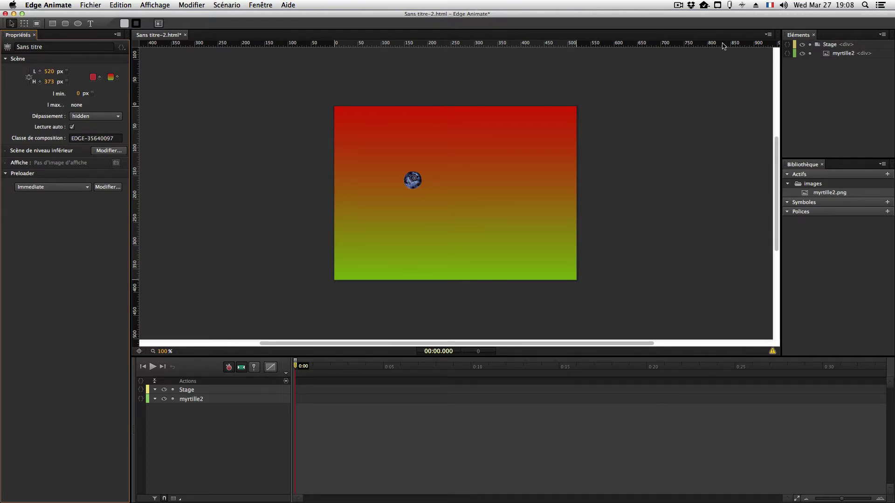
# Move the myrtille2 image to about X 60, Y 198 px and try out its size, proportion link and scale values
pyautogui.click(407, 175)
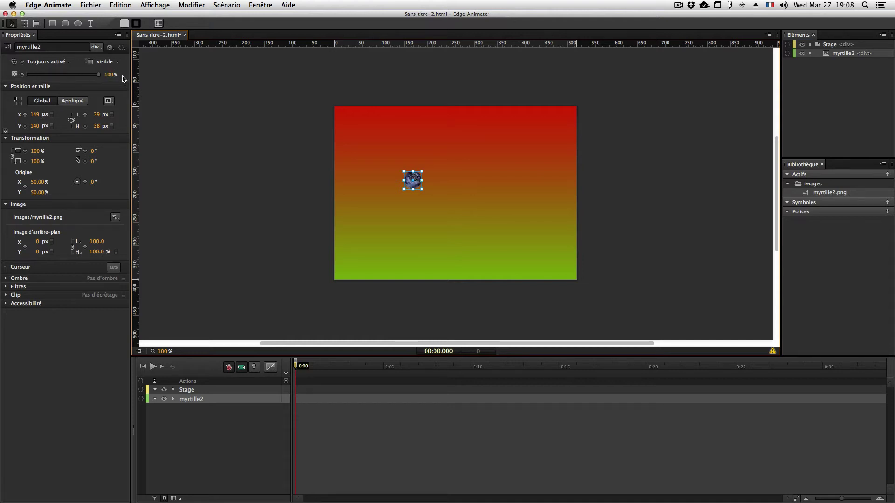
pyautogui.moveTo(39, 116); pyautogui.dragTo(21, 109)
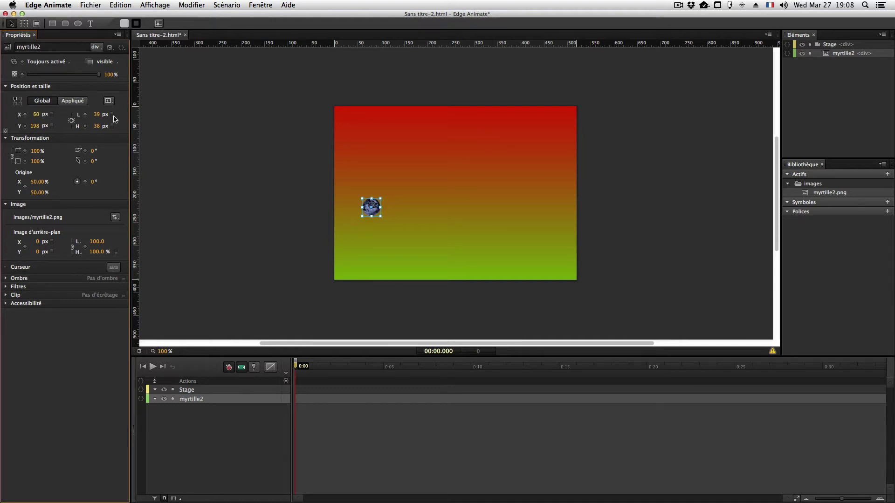
pyautogui.moveTo(97, 114)
pyautogui.mouseDown()
pyautogui.moveTo(128, 111)
pyautogui.moveTo(88, 118)
pyautogui.moveTo(108, 127)
pyautogui.moveTo(170, 125)
pyautogui.moveTo(16, 121)
pyautogui.moveTo(76, 125)
pyautogui.moveTo(127, 116)
pyautogui.moveTo(65, 116)
pyautogui.moveTo(161, 107)
pyautogui.moveTo(93, 118)
pyautogui.mouseUp()
pyautogui.click(71, 122)
pyautogui.moveTo(97, 116)
pyautogui.mouseDown()
pyautogui.moveTo(119, 118)
pyautogui.moveTo(95, 116)
pyautogui.mouseUp()
pyautogui.moveTo(36, 151)
pyautogui.mouseDown()
pyautogui.moveTo(106, 145)
pyautogui.moveTo(35, 151)
pyautogui.moveTo(78, 159)
pyautogui.moveTo(30, 153)
pyautogui.mouseUp()
# Try skewing the myrtille2 image, shifting its transform origin and rotating it, undoing the origin and rotation changes
pyautogui.moveTo(93, 150)
pyautogui.mouseDown()
pyautogui.moveTo(127, 148)
pyautogui.moveTo(110, 149)
pyautogui.moveTo(145, 157)
pyautogui.moveTo(92, 155)
pyautogui.mouseUp()
pyautogui.moveTo(94, 161)
pyautogui.mouseDown()
pyautogui.moveTo(118, 156)
pyautogui.moveTo(92, 153)
pyautogui.mouseUp()
pyautogui.moveTo(39, 182); pyautogui.dragTo(89, 176)
pyautogui.press('super+z')
pyautogui.moveTo(92, 182); pyautogui.dragTo(260, 155)
pyautogui.press('super+z')
# Try the image source, background offset and background size settings of myrtille2, enlarging it to about 103.4%, then undo the size change
pyautogui.click(115, 217)
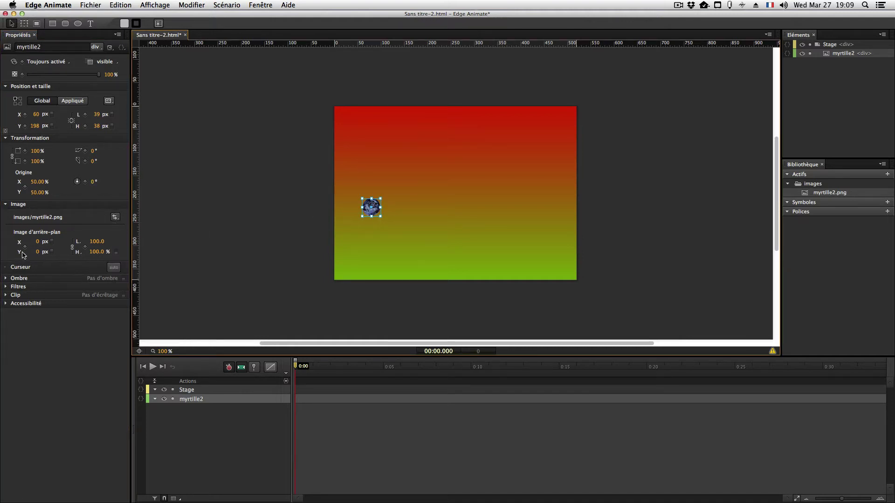
pyautogui.moveTo(45, 242)
pyautogui.mouseDown()
pyautogui.moveTo(107, 231)
pyautogui.moveTo(20, 246)
pyautogui.moveTo(35, 240)
pyautogui.mouseUp()
pyautogui.moveTo(98, 241); pyautogui.dragTo(115, 241)
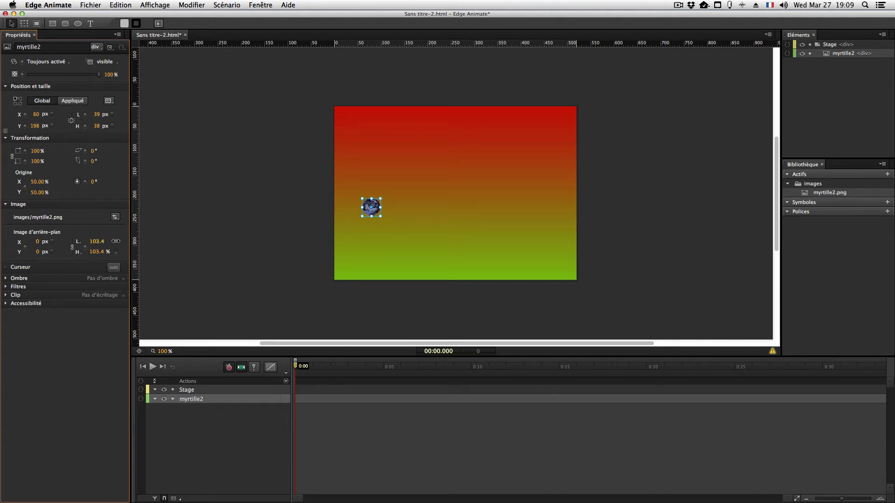
pyautogui.press('super+z')
# Try changing the myrtille2 image's opacity, skew and X position, undoing each change
pyautogui.moveTo(99, 74); pyautogui.dragTo(96, 75)
pyautogui.press('super+z')
pyautogui.moveTo(93, 151); pyautogui.dragTo(108, 115)
pyautogui.press('super+z')
pyautogui.moveTo(36, 114); pyautogui.dragTo(68, 108)
pyautogui.press('super+z')
# Select the myrtille2 image on the Stage and delete it
pyautogui.click(228, 180)
pyautogui.moveTo(284, 112); pyautogui.dragTo(455, 286)
pyautogui.press('Delete')
# Start saving the composition and create a new folder named anim_v2 inside the anim folder that holds mangerbouger.html
pyautogui.press('super+s')
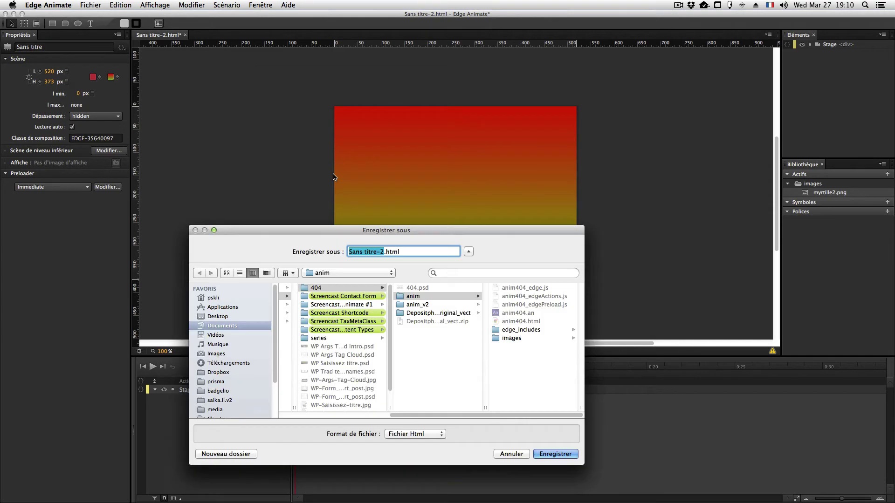
pyautogui.moveTo(323, 226); pyautogui.dragTo(305, 77)
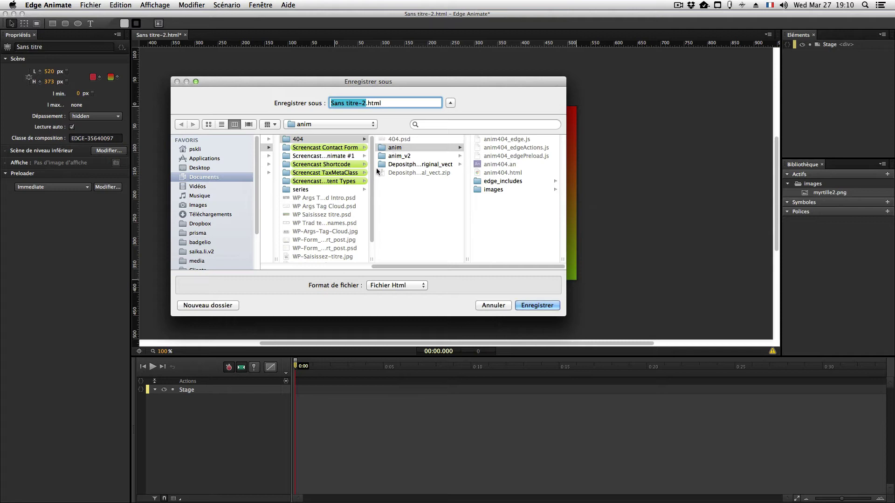
pyautogui.click(230, 306)
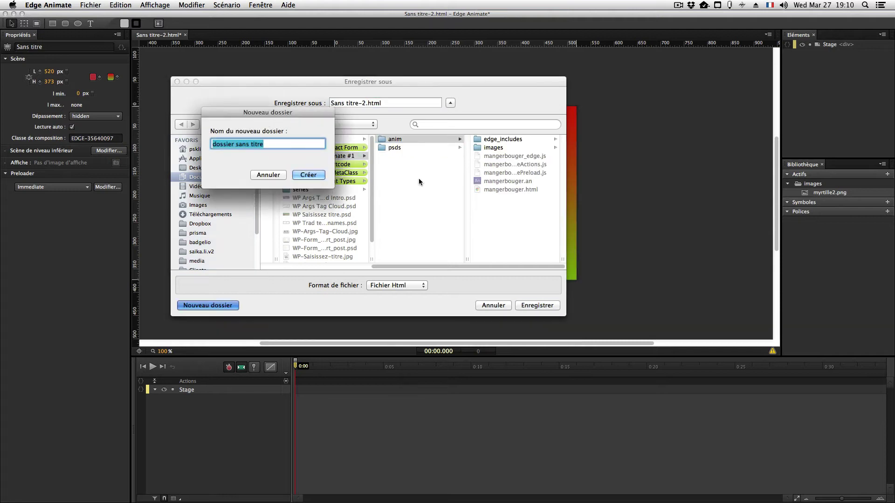
pyautogui.write('aniv_v')
pyautogui.press('BackSpace')
pyautogui.press('BackSpace')
pyautogui.press('BackSpace')
pyautogui.write('m_v2')
pyautogui.press('Return')
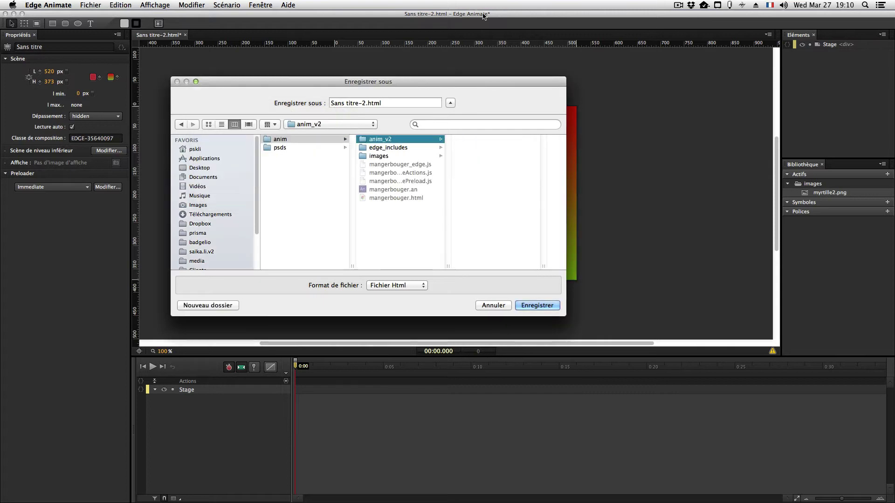
# Name the composition animation_fruit.html and save it in the anim_v2 folder
pyautogui.click(367, 104)
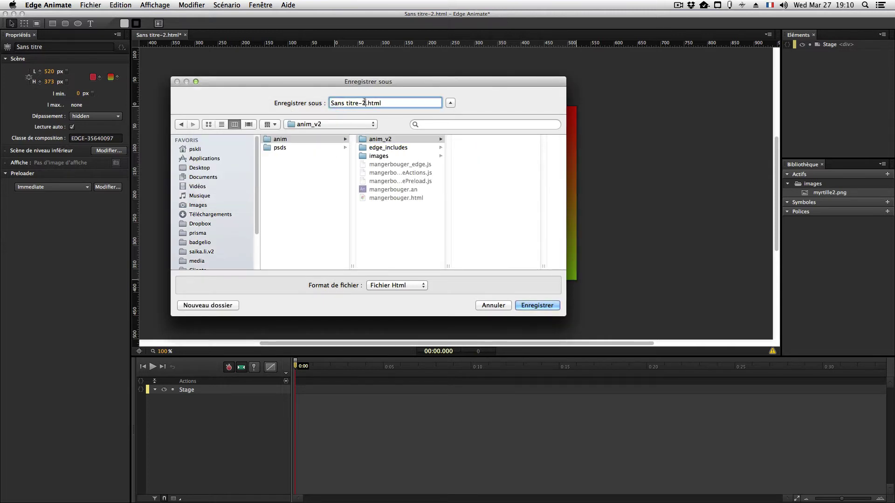
pyautogui.moveTo(367, 104); pyautogui.dragTo(331, 104)
pyautogui.write('animation_fruit')
pyautogui.press('Return')
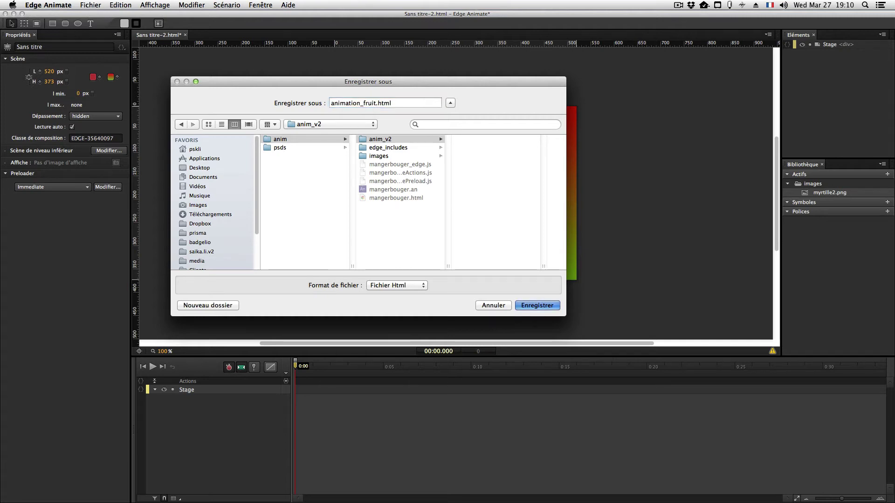
# Switch to Finder and open the anim_v2 folder inside the anim folder
pyautogui.press('super+Tab')
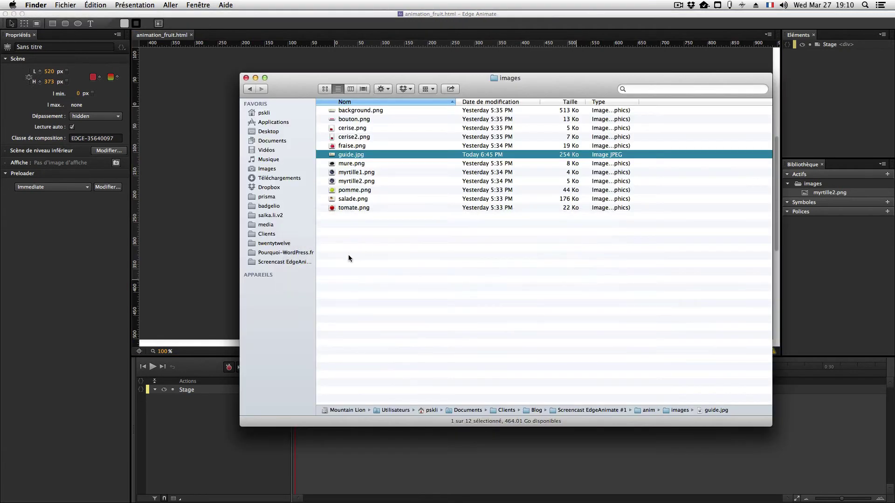
pyautogui.click(246, 89)
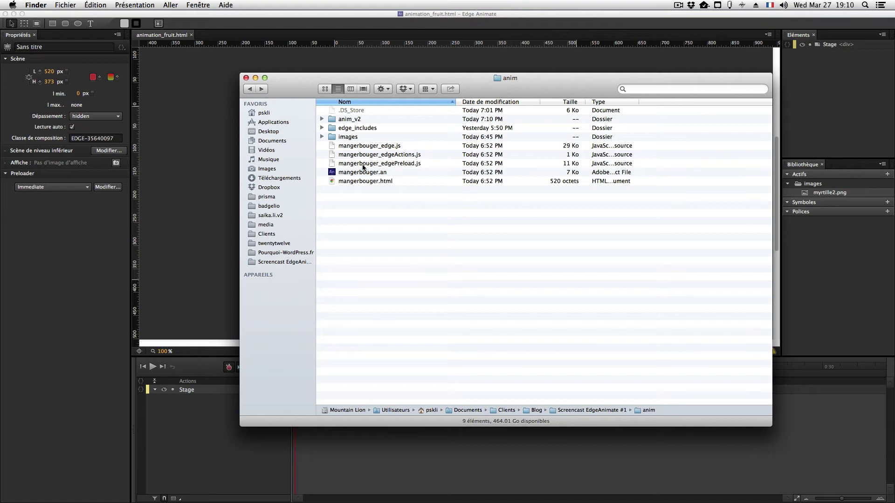
pyautogui.doubleClick(346, 120)
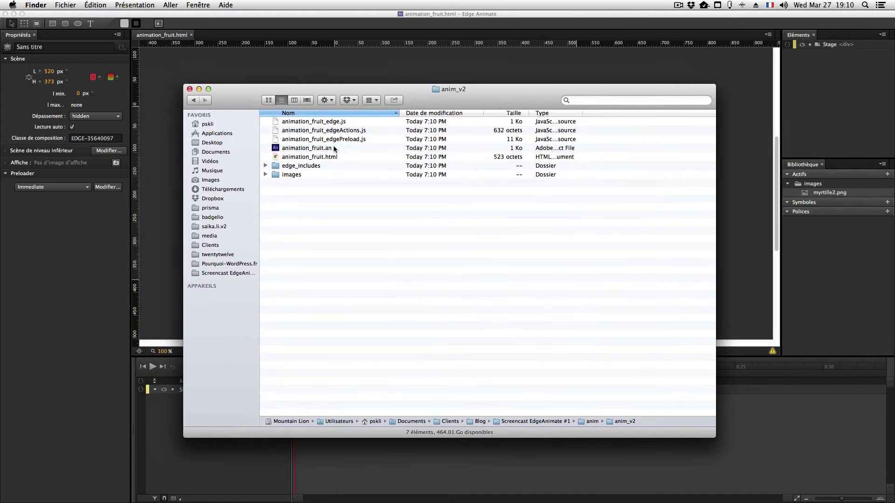
# Look through the saved animation_fruit files in anim_v2, previewing the contents of the HTML and JavaScript files, including animation_fruit_edge.js
pyautogui.click(332, 148)
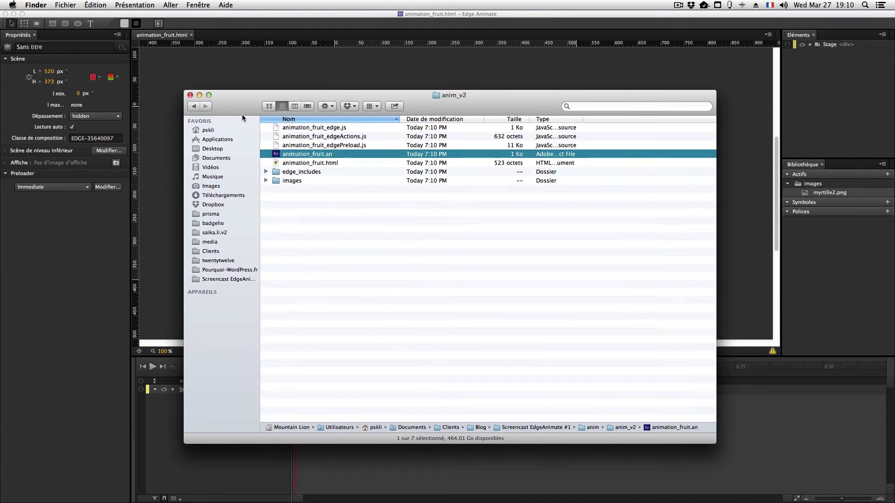
pyautogui.click(338, 150)
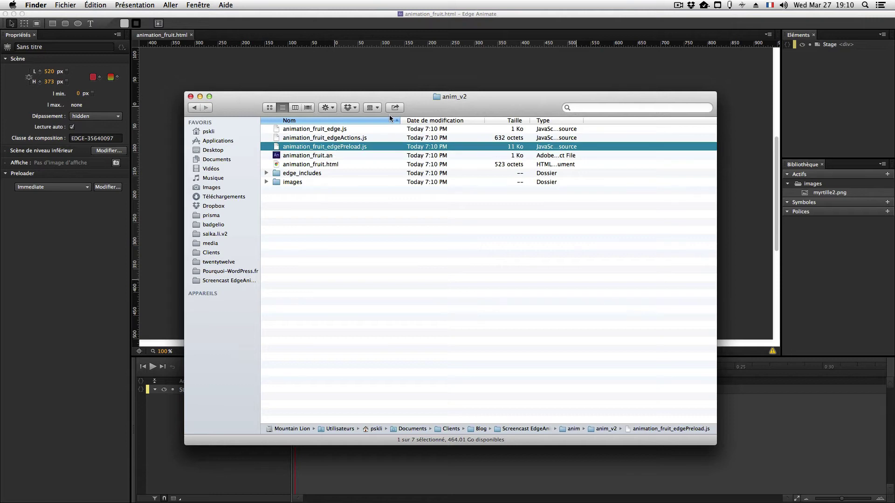
pyautogui.press('Down')
pyautogui.press('Down')
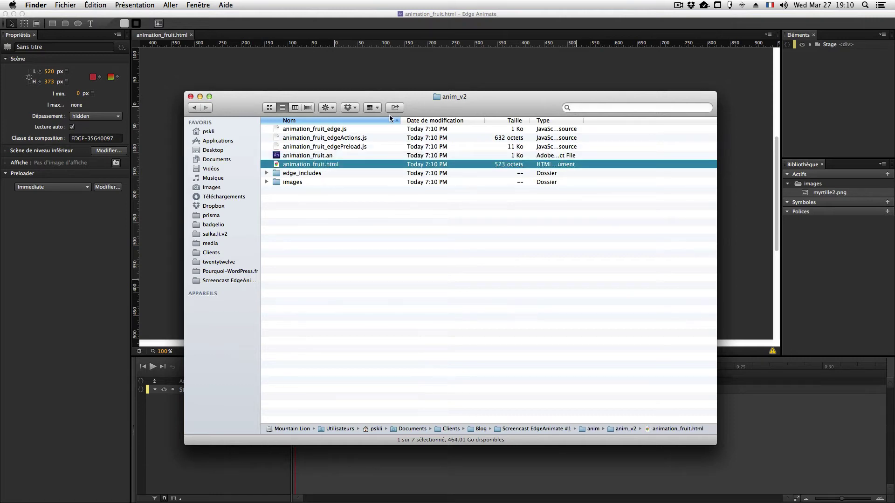
pyautogui.press('space')
pyautogui.press('space')
pyautogui.press('Up')
pyautogui.press('Up')
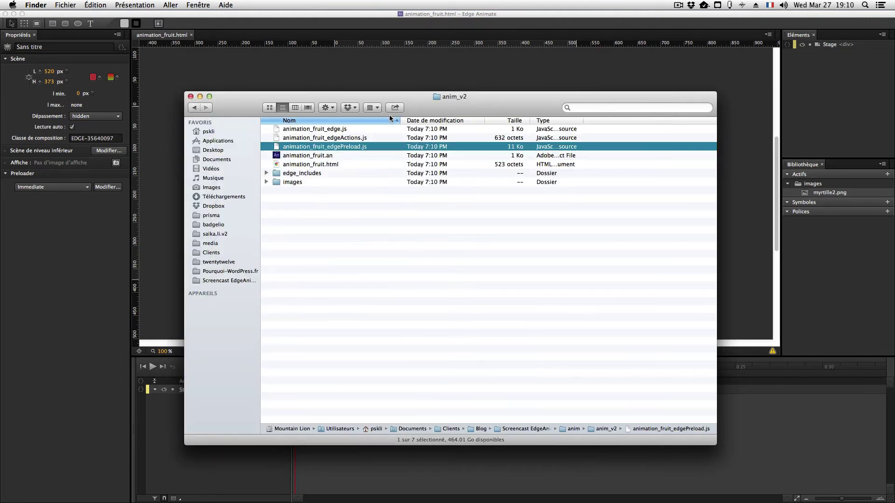
pyautogui.press('space')
pyautogui.press('Up')
pyautogui.press('Up')
pyautogui.press('space')
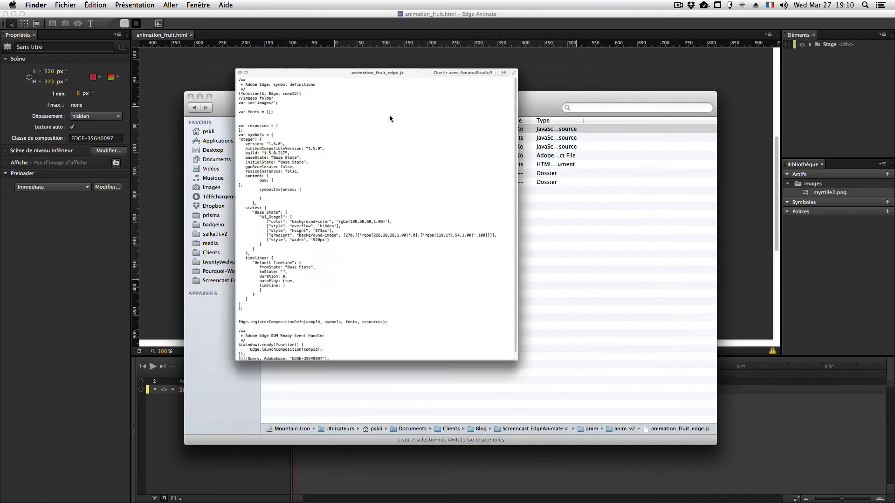
pyautogui.press('Down')
pyautogui.press('Down')
pyautogui.press('Down')
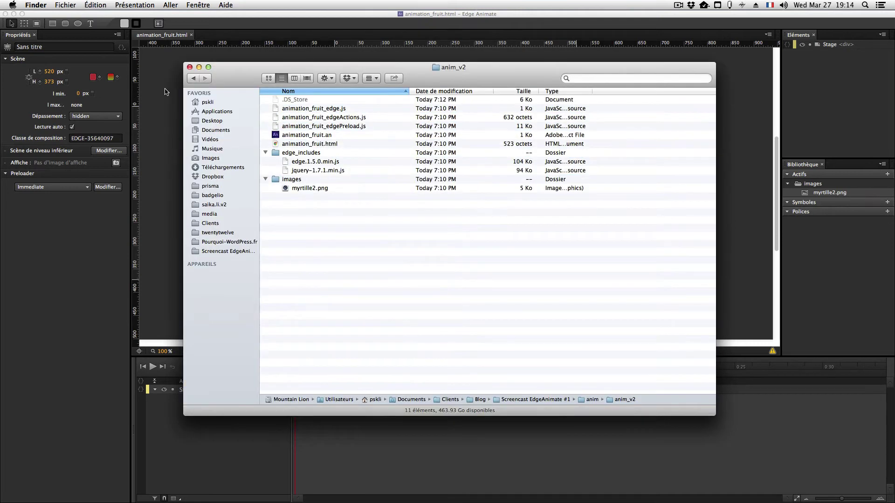
# Go back to the anim folder and preview mangerbouger_edge.js in an enlarged preview window
pyautogui.click(194, 79)
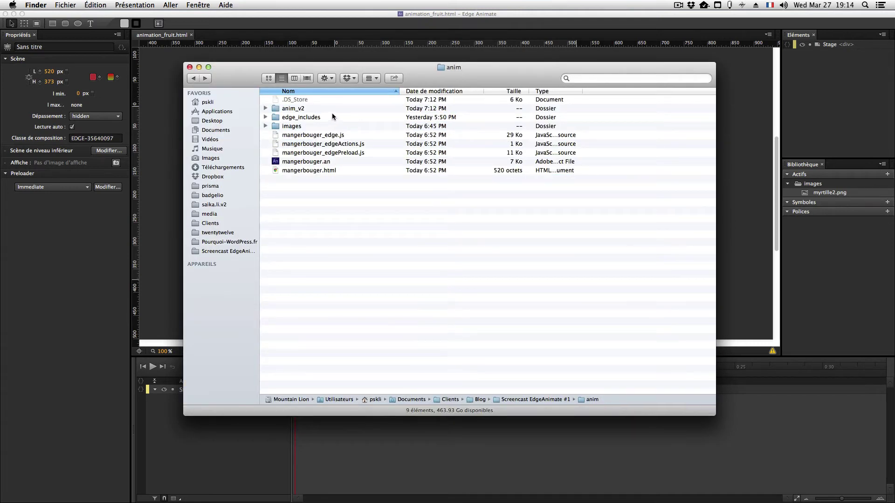
pyautogui.click(339, 137)
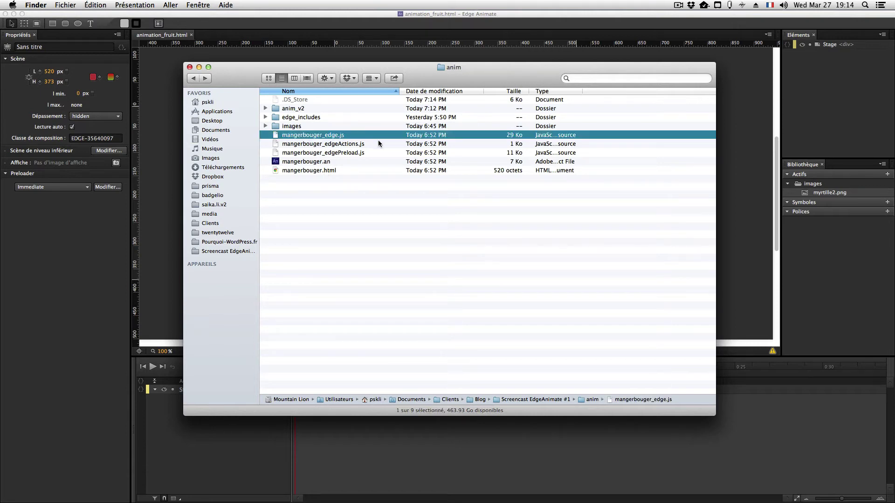
pyautogui.press('space')
pyautogui.moveTo(483, 58); pyautogui.dragTo(446, 16)
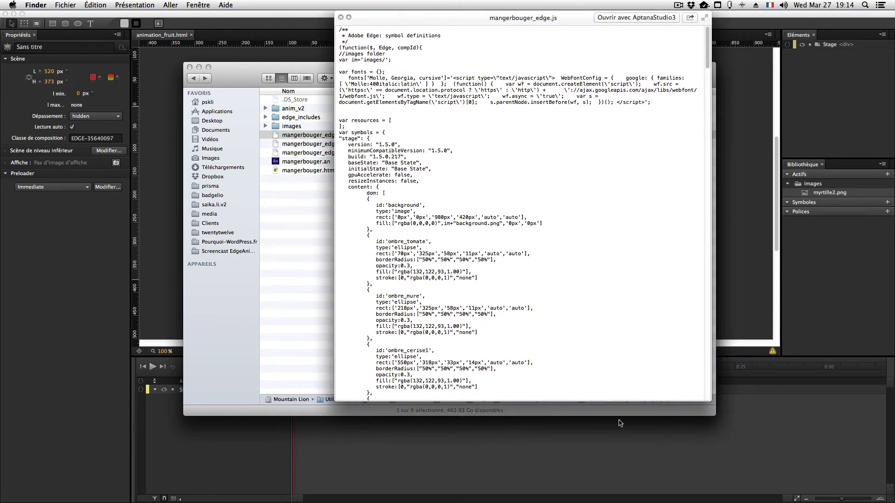
pyautogui.moveTo(615, 402); pyautogui.dragTo(628, 502)
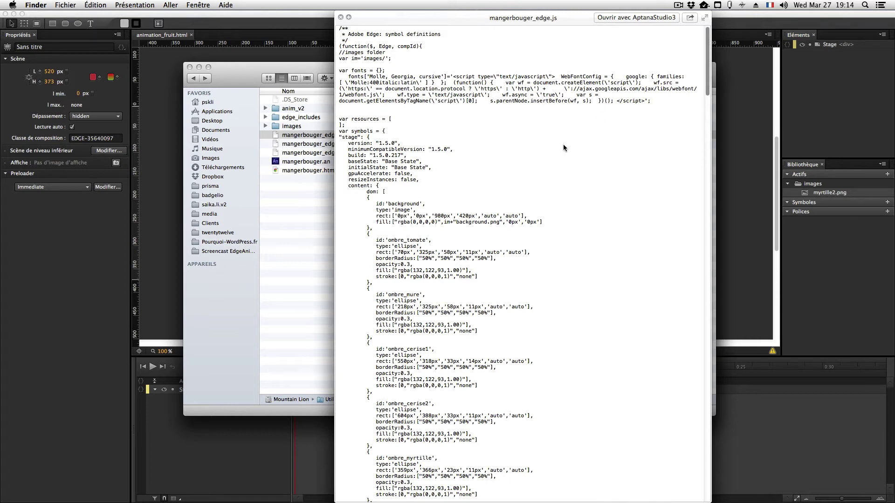
# Examine the element definitions, base state styles and timeline tweens in the mangerbouger_edge.js code
pyautogui.scroll(-4, 600, 74)
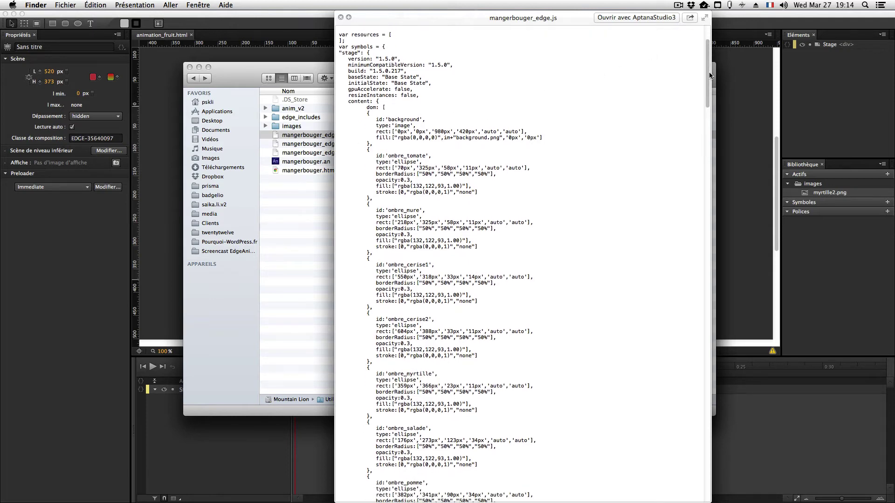
pyautogui.scroll(-8, 710, 74)
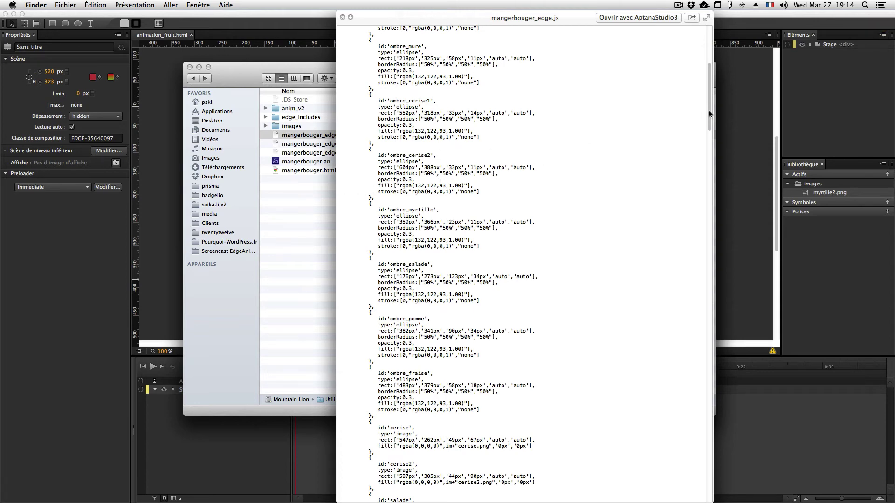
pyautogui.moveTo(710, 102); pyautogui.dragTo(689, 264)
pyautogui.scroll(-3, 697, 173)
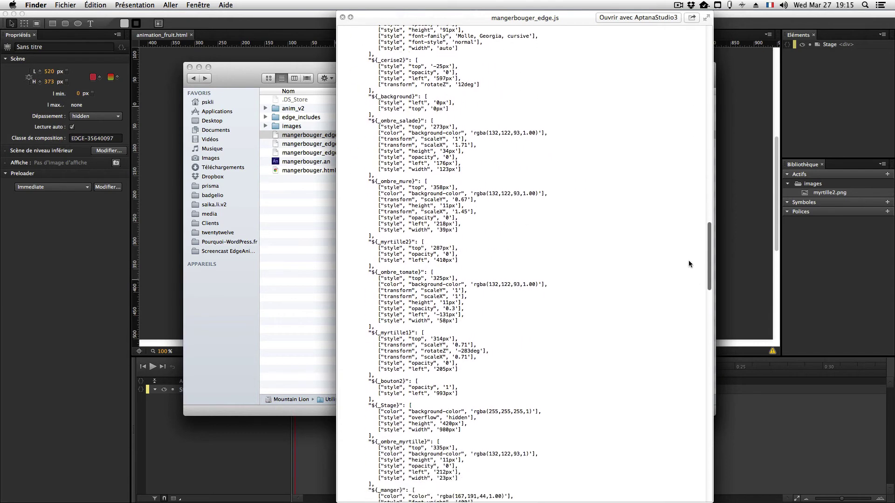
pyautogui.scroll(-10, 688, 273)
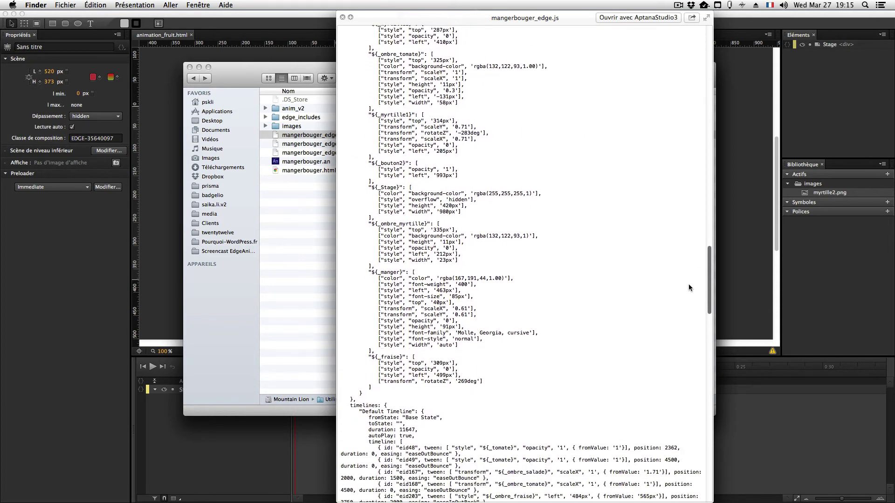
pyautogui.scroll(-10, 689, 284)
pyautogui.scroll(15, 676, 231)
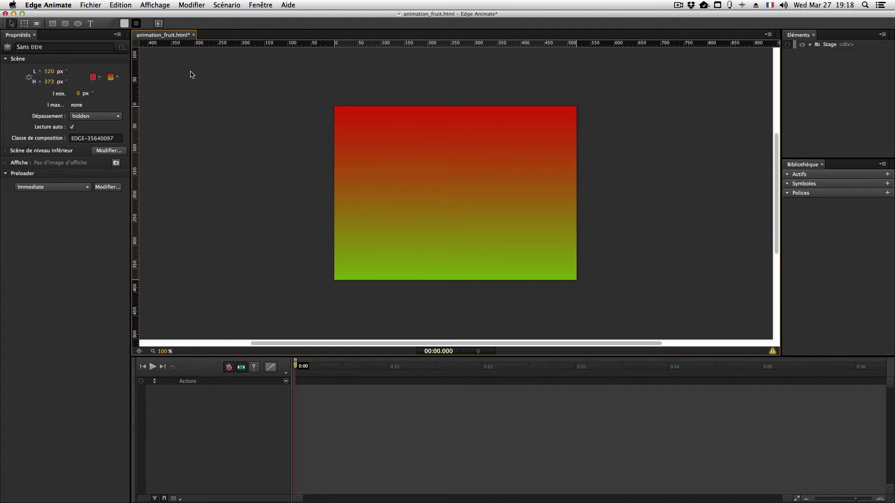
# Switch to Photoshop and check the pixel dimensions of fruits_legumes.psd without changing its image size
pyautogui.press('super+Tab')
pyautogui.press('super+Tab')
pyautogui.press('super+Tab')
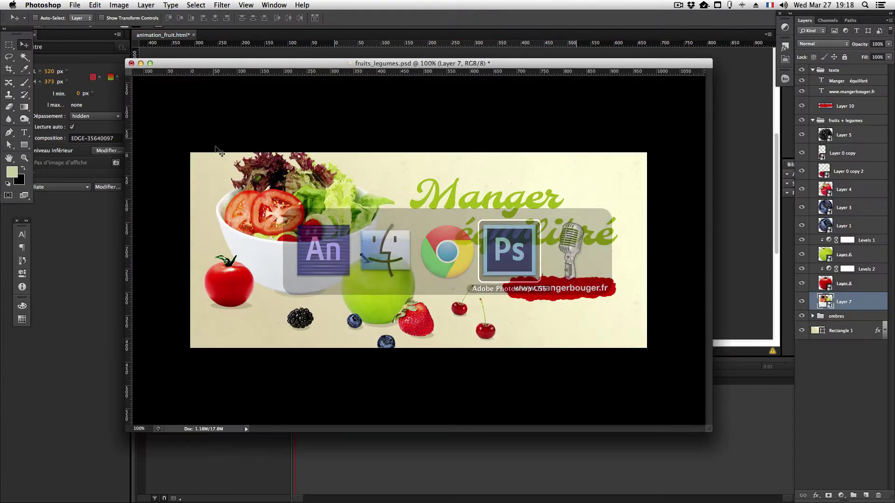
pyautogui.click(119, 4)
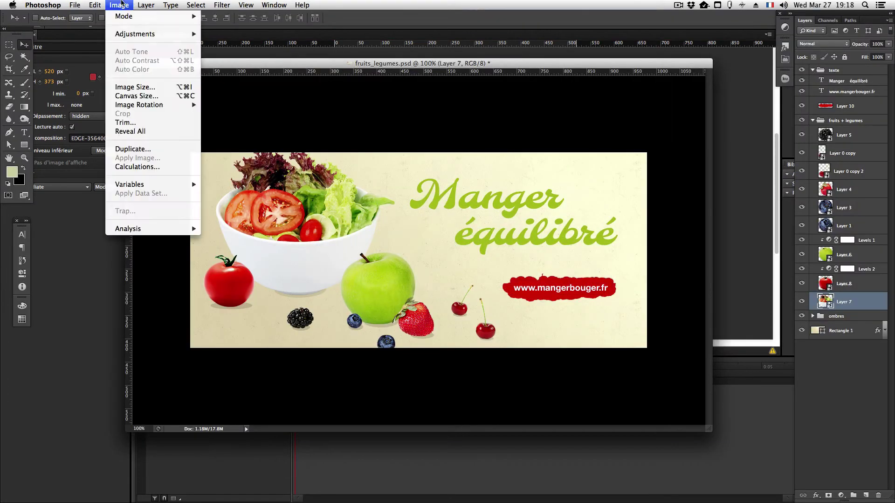
pyautogui.click(137, 90)
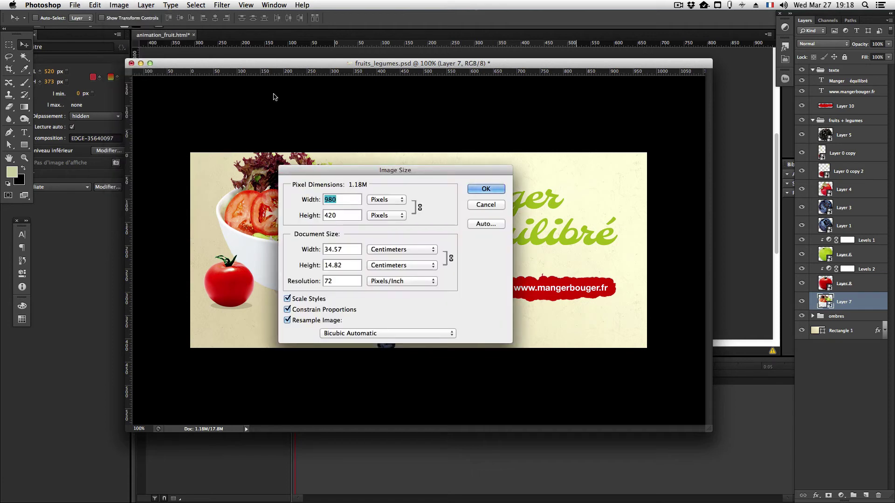
pyautogui.click(495, 205)
pyautogui.click(421, 48)
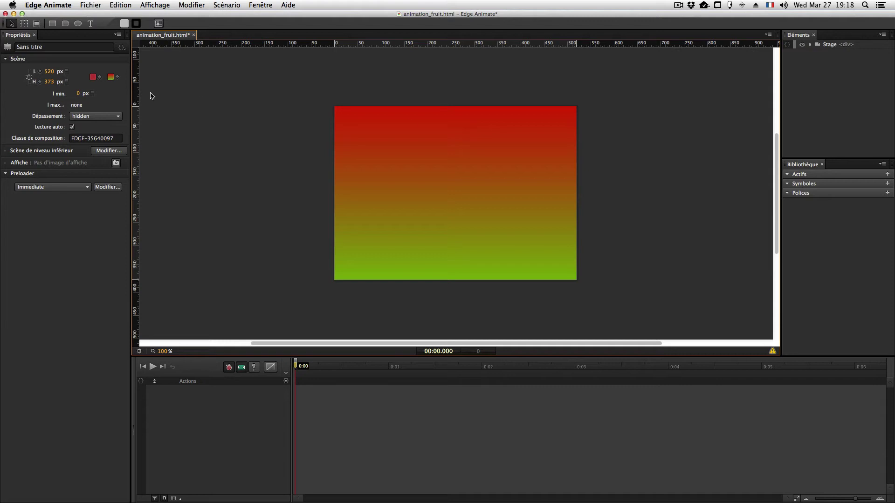
# Remove the background gradient from the Stage of animation_fruit.html in Edge Animate
pyautogui.click(118, 77)
pyautogui.press('super+z')
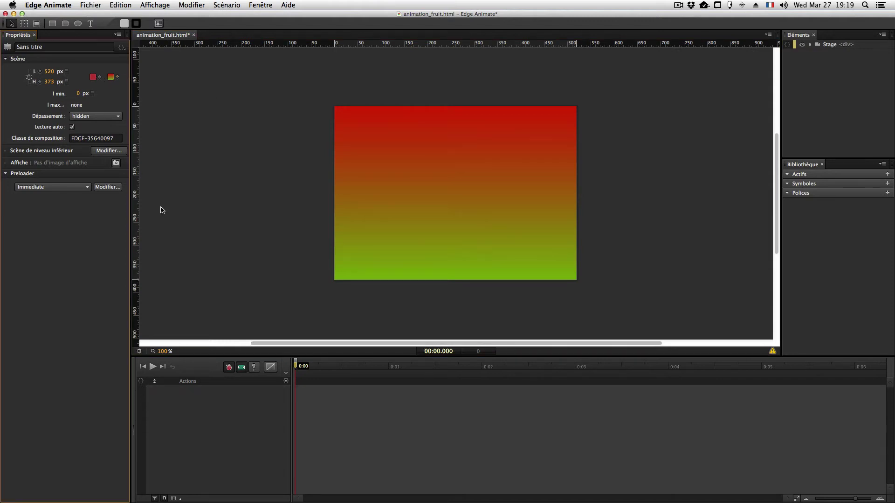
pyautogui.click(110, 77)
pyautogui.click(20, 99)
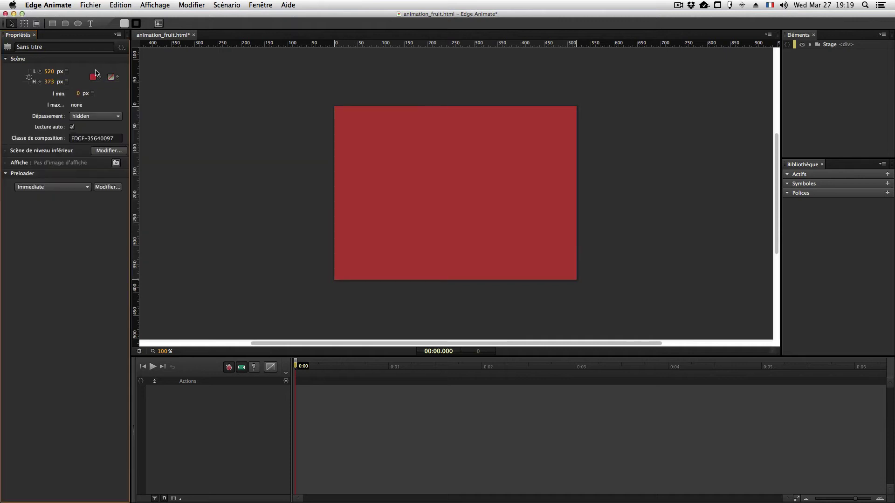
# Set the Stage's background color to white
pyautogui.click(93, 77)
pyautogui.moveTo(144, 170); pyautogui.dragTo(144, 127)
pyautogui.click(60, 71)
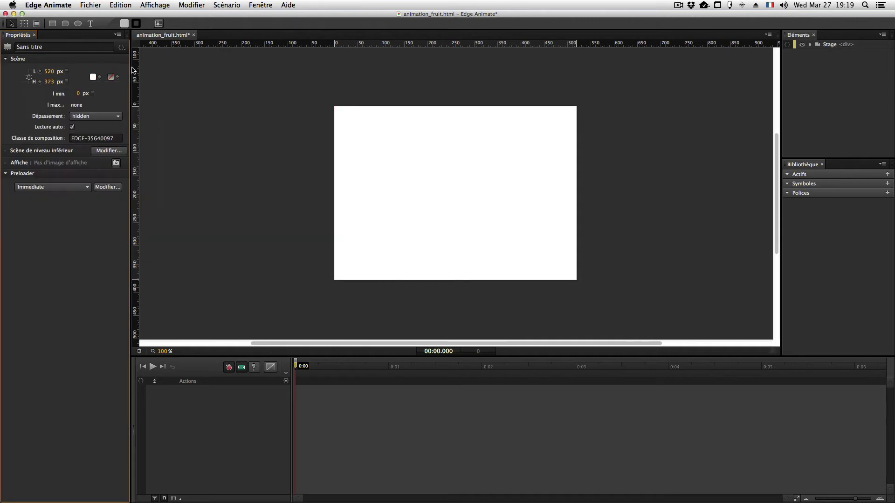
# Set the Stage's width to 980 px and its height to 420 px
pyautogui.click(60, 71)
pyautogui.write('9')
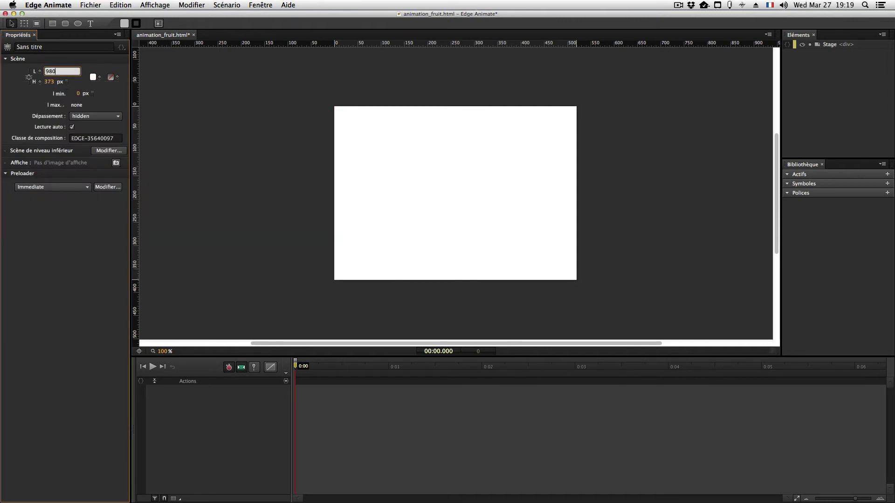
pyautogui.write('80')
pyautogui.press('Tab')
pyautogui.write('420')
pyautogui.press('Return')
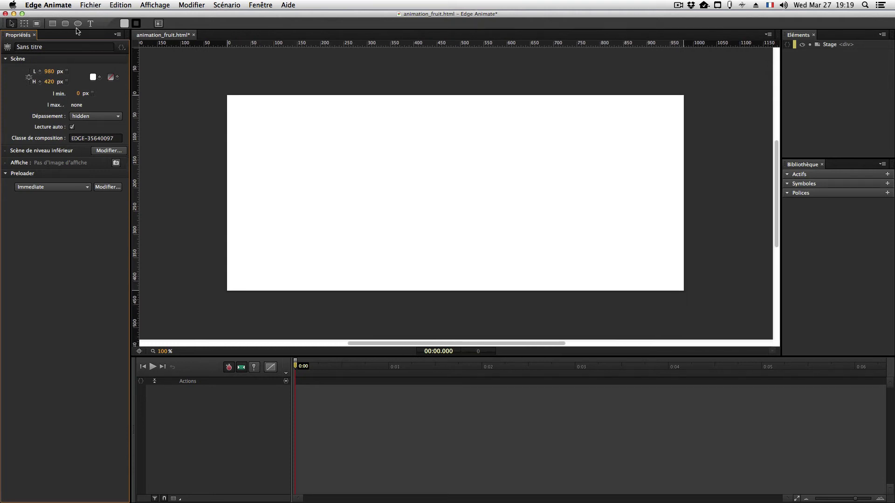
pyautogui.click(200, 138)
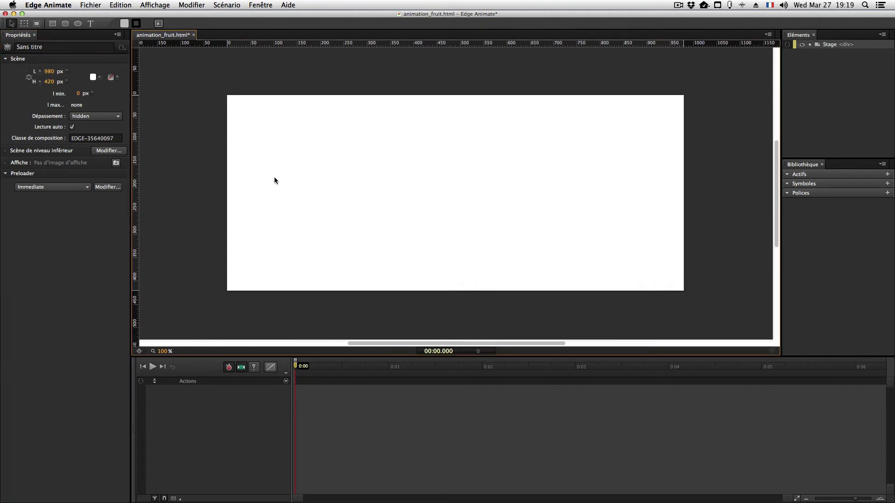
# Switch to Chrome and open the page source of the mangerbouger.html banner preview
pyautogui.press('super+Tab')
pyautogui.press('super+Tab')
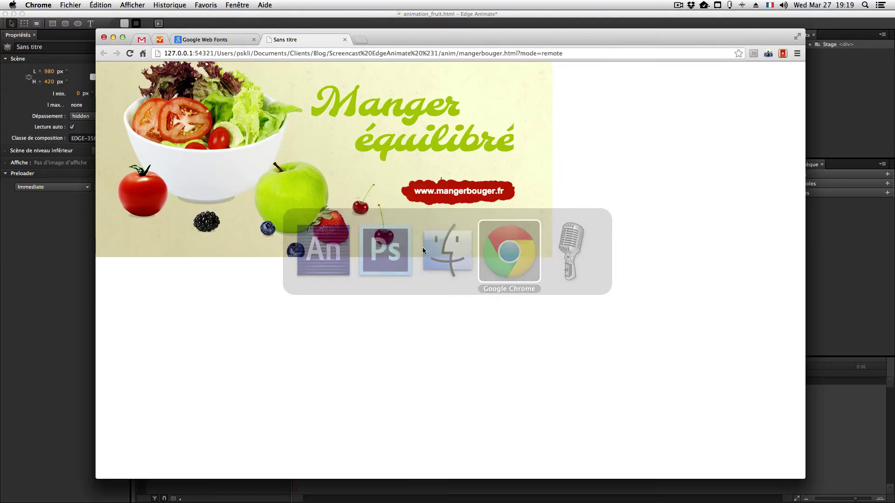
pyautogui.rightClick(213, 317)
pyautogui.click(263, 380)
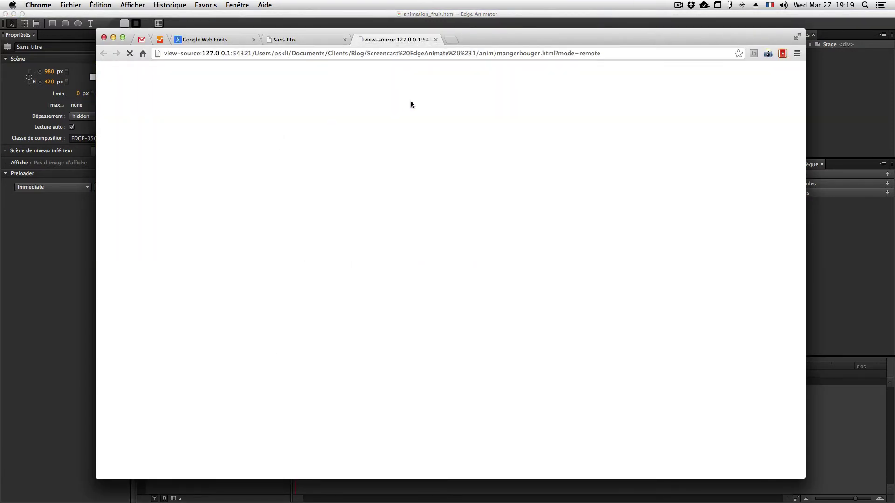
# Examine the Stage div and its EDGE composition class in the page source, highlighting that element
pyautogui.tripleClick(142, 261)
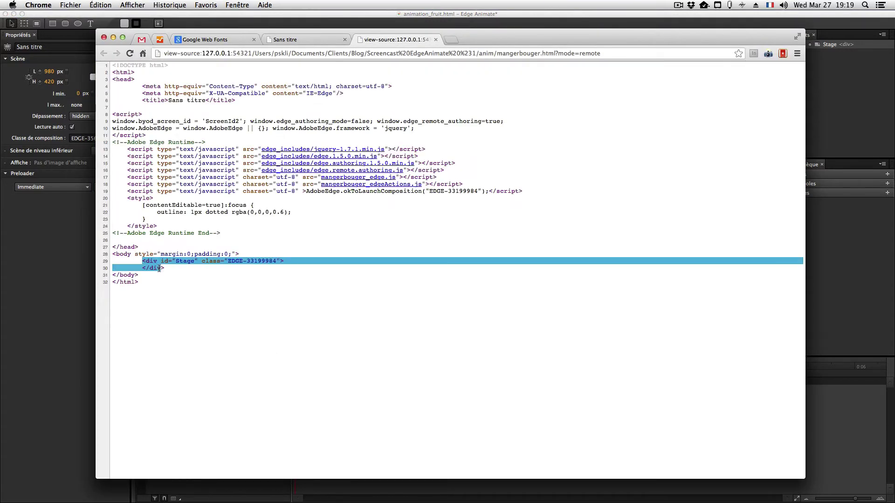
pyautogui.click(143, 263)
pyautogui.moveTo(164, 261); pyautogui.dragTo(280, 259)
pyautogui.click(212, 266)
pyautogui.tripleClick(143, 261)
pyautogui.click(142, 262)
pyautogui.tripleClick(142, 260)
pyautogui.click(143, 259)
pyautogui.tripleClick(143, 259)
pyautogui.click(145, 260)
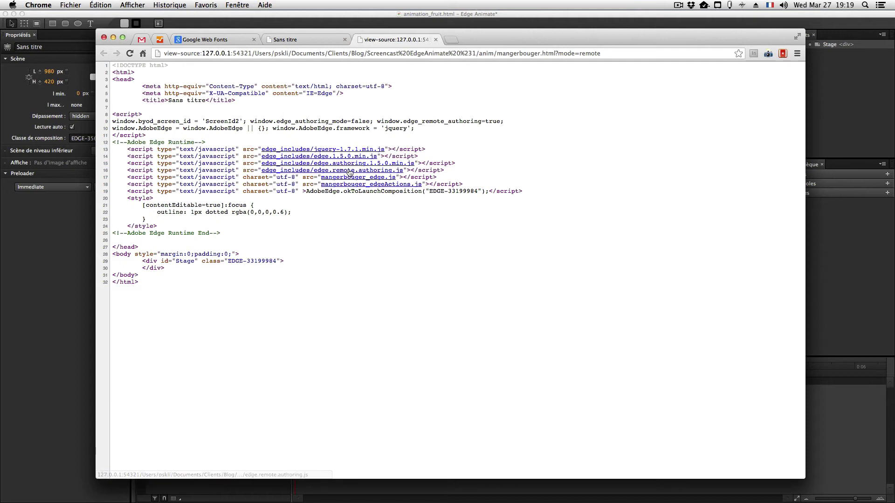
pyautogui.moveTo(142, 261); pyautogui.dragTo(309, 260)
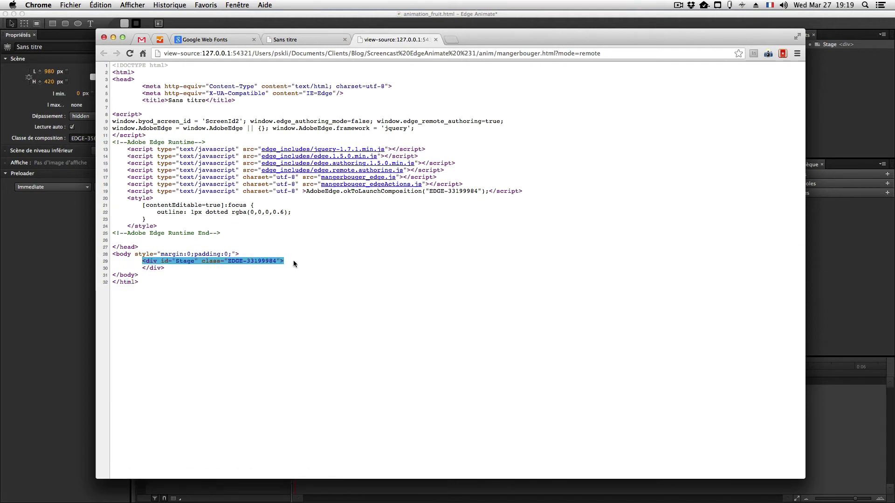
# Inspect the Stage div's id and composition class attributes separately in the banner's page source
pyautogui.click(293, 264)
pyautogui.moveTo(165, 269); pyautogui.dragTo(285, 257)
pyautogui.click(131, 254)
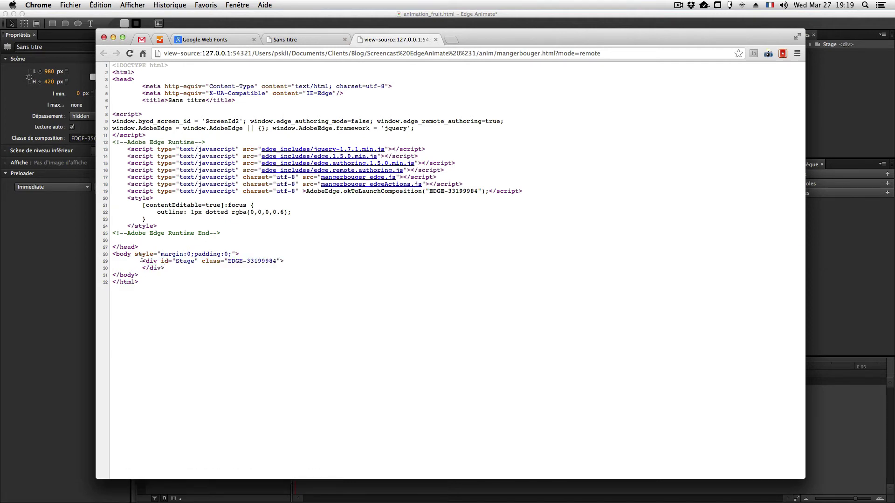
pyautogui.moveTo(142, 259); pyautogui.dragTo(297, 258)
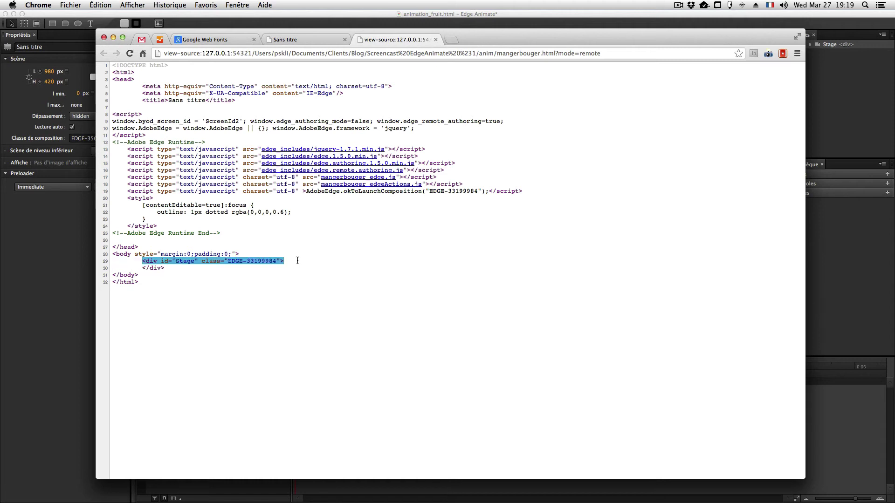
pyautogui.click(294, 269)
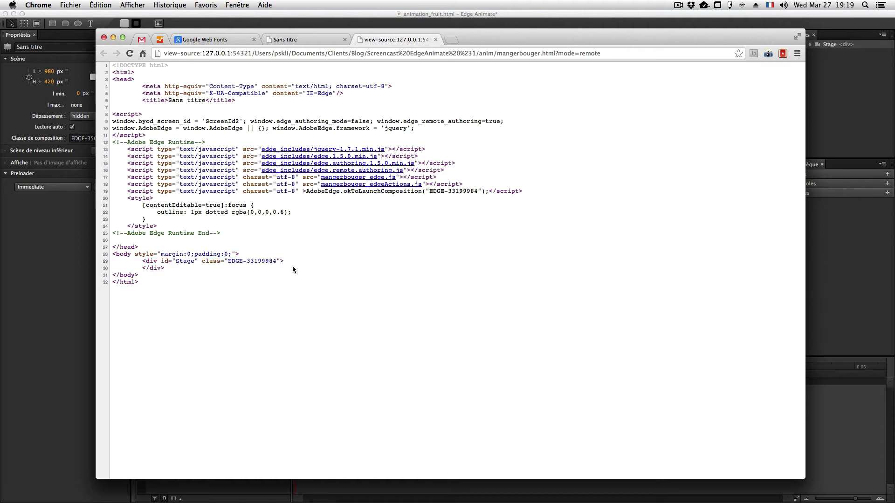
pyautogui.moveTo(148, 265); pyautogui.dragTo(176, 269)
pyautogui.click(139, 262)
pyautogui.click(176, 268)
pyautogui.moveTo(201, 261); pyautogui.dragTo(252, 254)
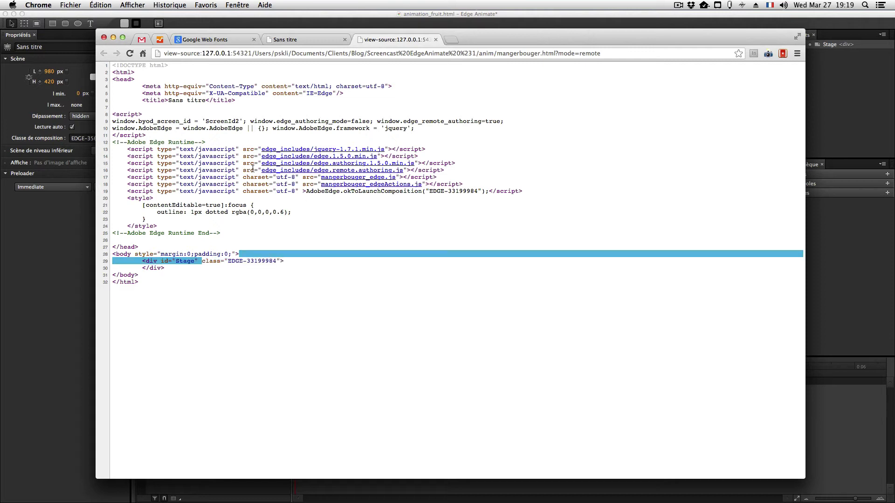
pyautogui.click(199, 223)
pyautogui.moveTo(164, 269); pyautogui.dragTo(206, 260)
pyautogui.click(141, 261)
pyautogui.click(215, 261)
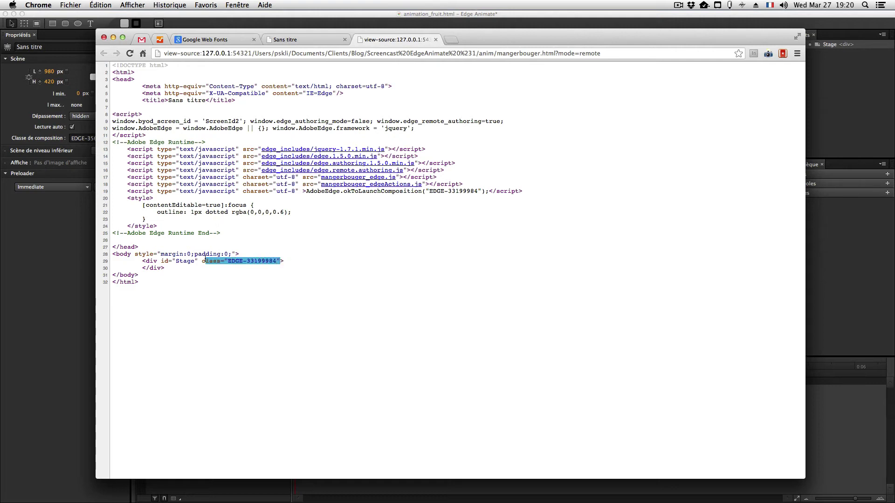
# Switch to Edge Animate and set the Stage's composition class to animation_fruit
pyautogui.click(41, 233)
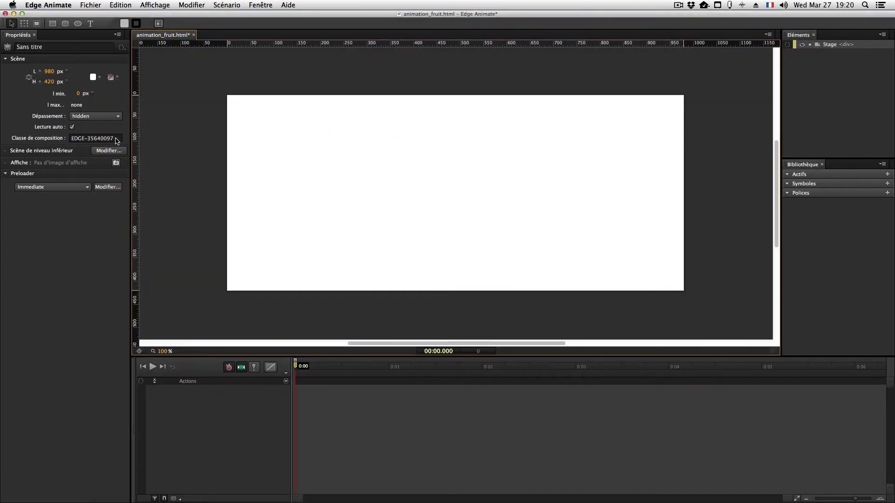
pyautogui.moveTo(116, 141); pyautogui.dragTo(42, 142)
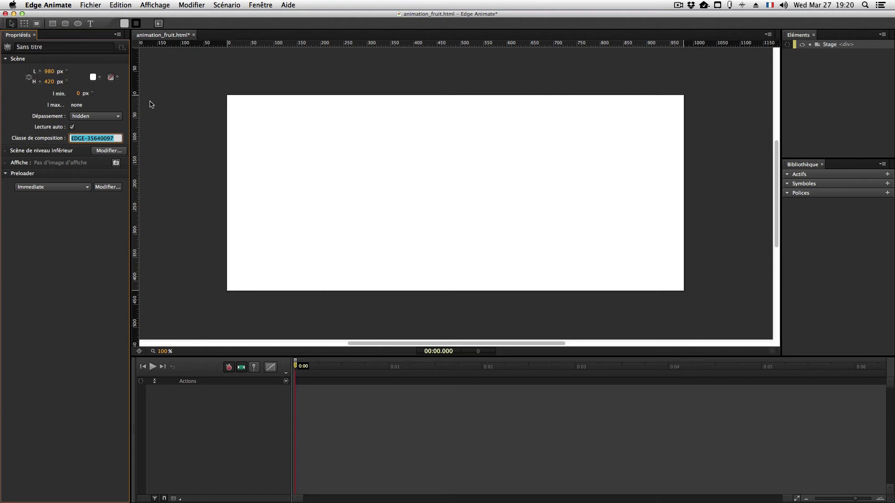
pyautogui.write('fruits')
pyautogui.press('BackSpace')
pyautogui.press('BackSpace')
pyautogui.press('BackSpace')
pyautogui.press('BackSpace')
pyautogui.press('BackSpace')
pyautogui.press('BackSpace')
pyautogui.write('anu')
pyautogui.press('Return')
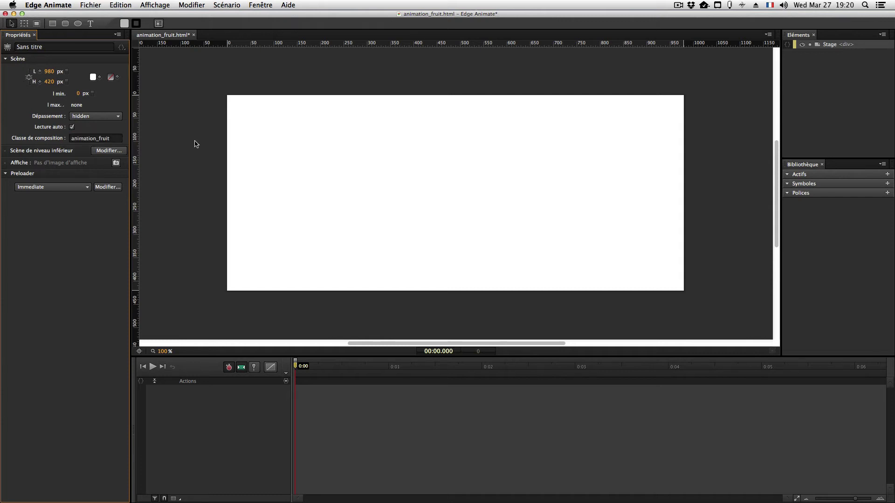
pyautogui.click(117, 136)
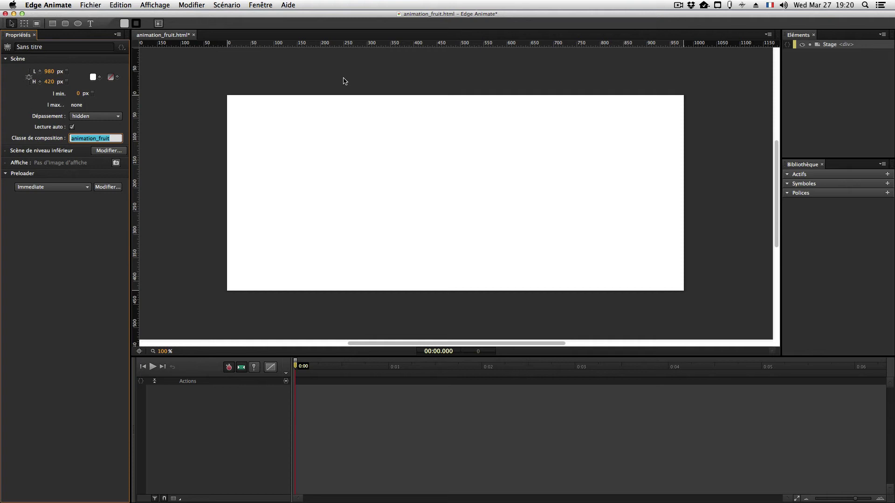
pyautogui.click(210, 107)
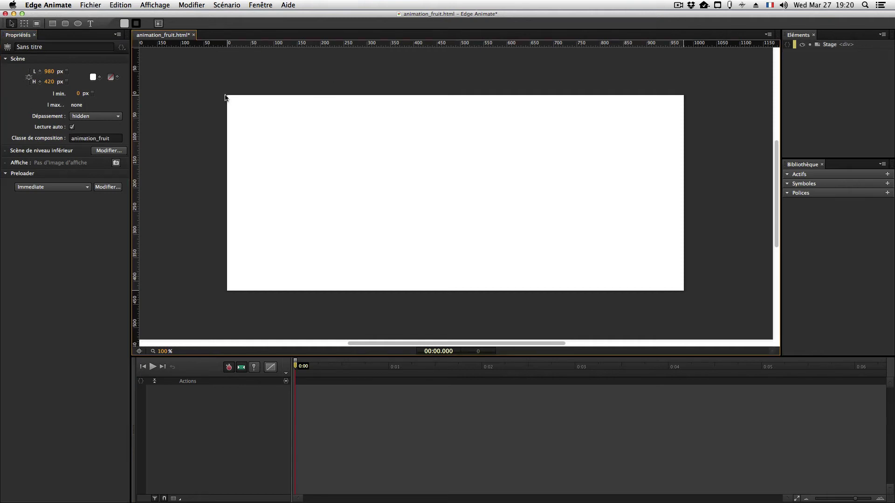
# Import every image from the Desktop's images folder, guide.jpg through salade.png, into the library's assets
pyautogui.moveTo(232, 88); pyautogui.dragTo(685, 260)
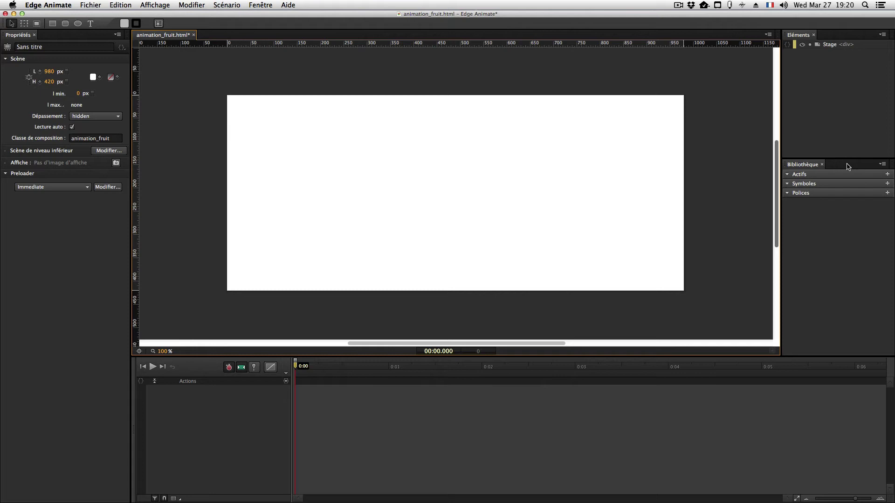
pyautogui.click(887, 174)
pyautogui.click(290, 132)
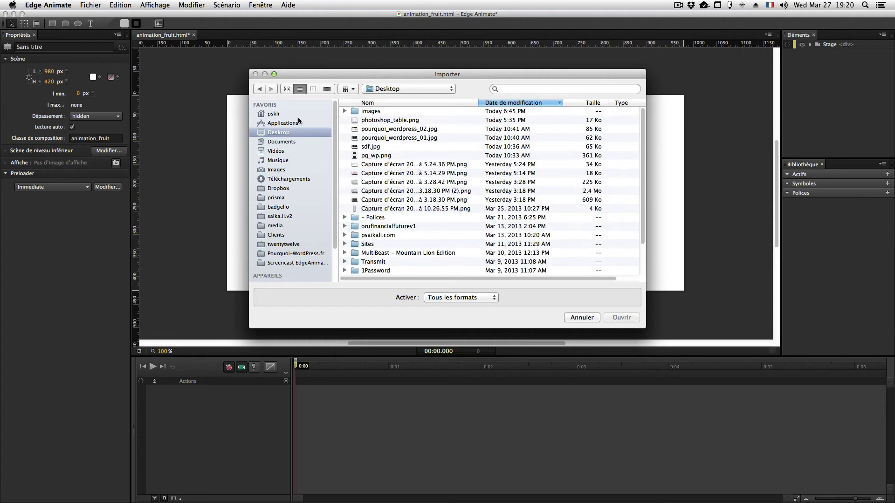
pyautogui.doubleClick(415, 113)
pyautogui.click(416, 113)
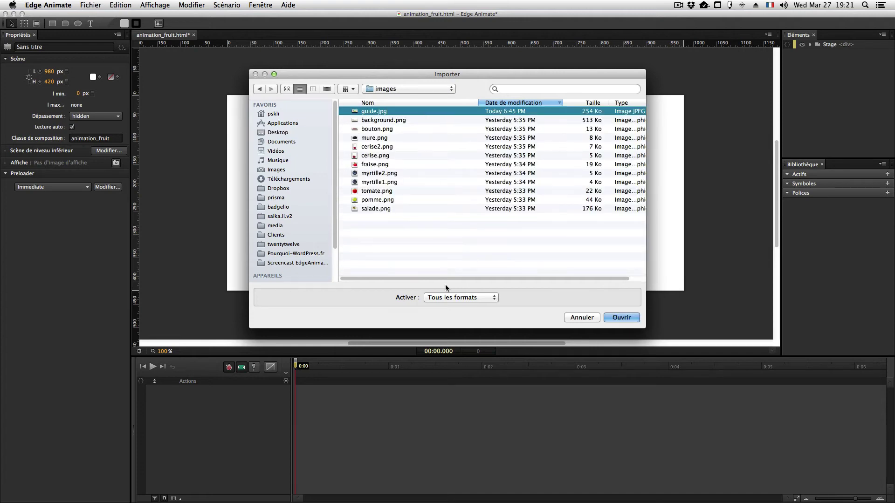
pyautogui.keyDown('shift'); pyautogui.click(396, 209); pyautogui.keyUp('shift')
pyautogui.moveTo(329, 74); pyautogui.dragTo(321, 52)
pyautogui.moveTo(384, 197); pyautogui.dragTo(353, 75)
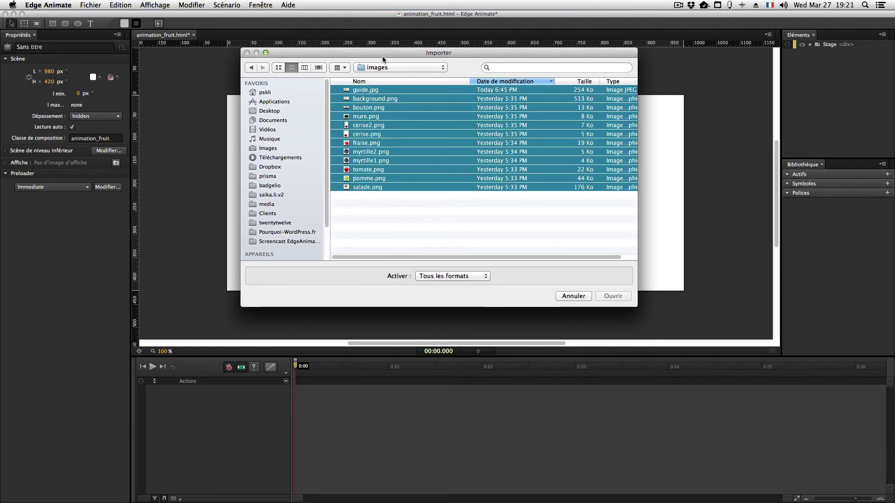
pyautogui.click(629, 299)
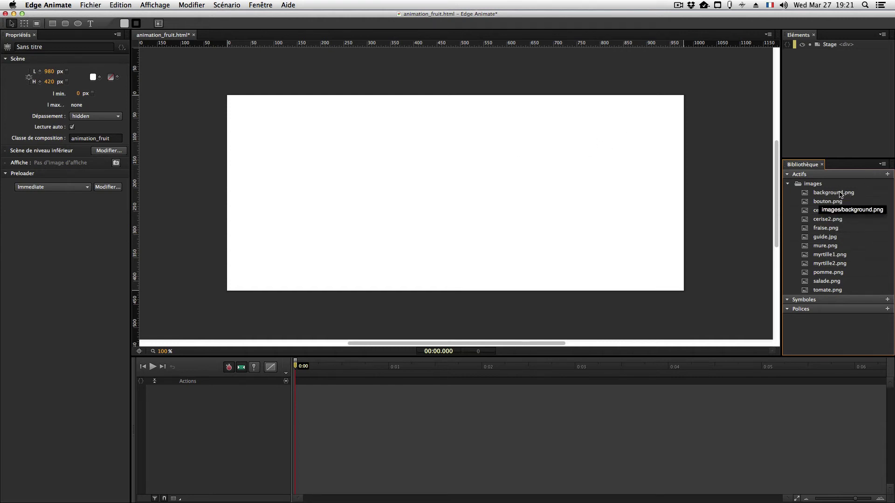
# Place background.png on the Stage and align it with the Stage's edges at X 0, Y 0
pyautogui.moveTo(841, 195); pyautogui.dragTo(251, 117)
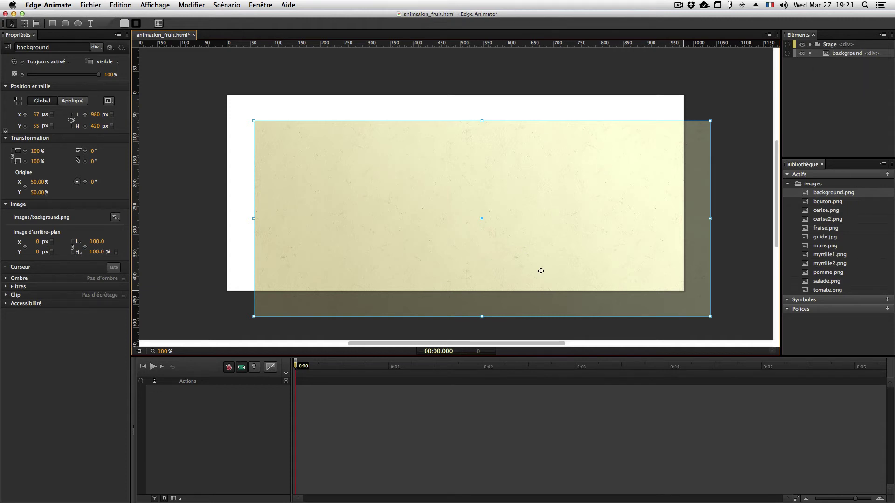
pyautogui.moveTo(332, 157); pyautogui.dragTo(290, 134)
pyautogui.click(212, 110)
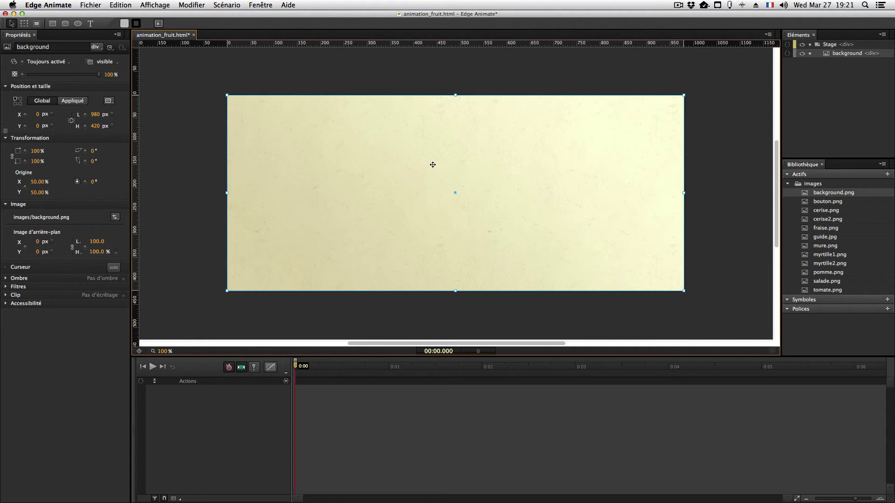
# Try moving the background image around and snapping it back to the Stage's edges, then deselect it
pyautogui.moveTo(273, 117)
pyautogui.mouseDown()
pyautogui.moveTo(280, 131)
pyautogui.moveTo(518, 133)
pyautogui.moveTo(366, 120)
pyautogui.moveTo(286, 125)
pyautogui.mouseUp()
pyautogui.moveTo(621, 133); pyautogui.dragTo(618, 126)
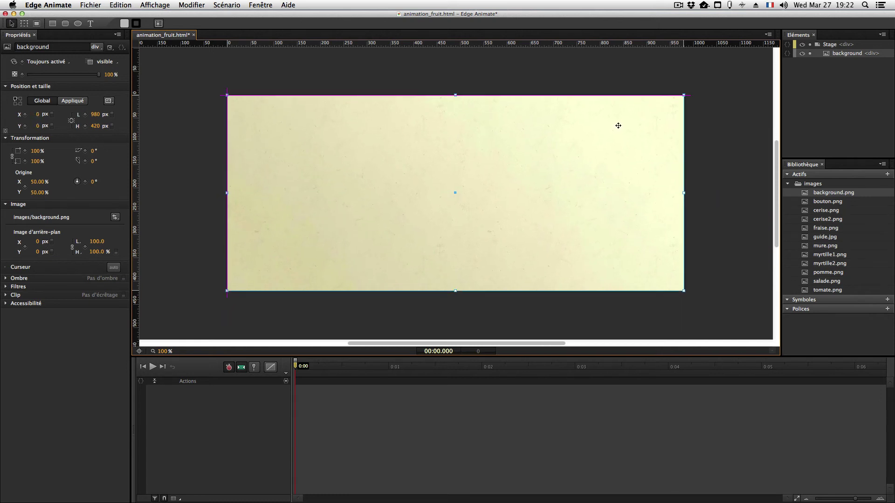
pyautogui.moveTo(288, 111)
pyautogui.mouseDown()
pyautogui.moveTo(320, 118)
pyautogui.moveTo(290, 110)
pyautogui.mouseUp()
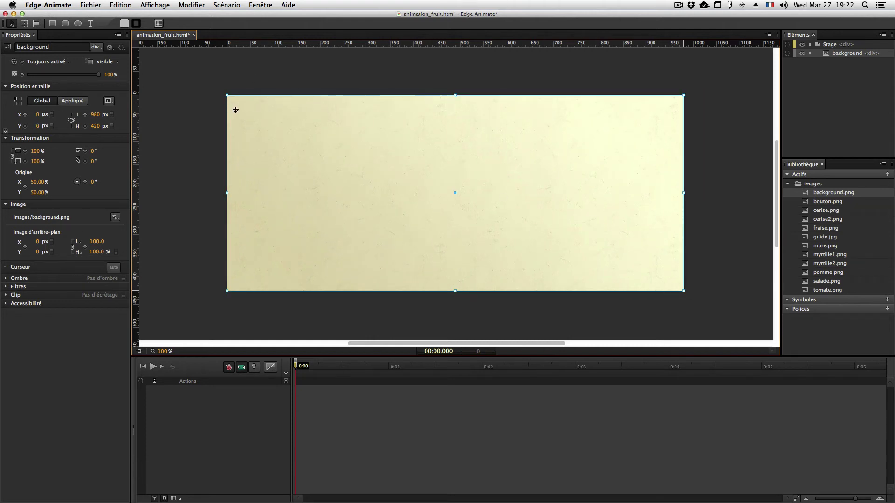
pyautogui.moveTo(238, 99)
pyautogui.mouseDown()
pyautogui.moveTo(248, 105)
pyautogui.moveTo(240, 100)
pyautogui.mouseUp()
pyautogui.click(190, 94)
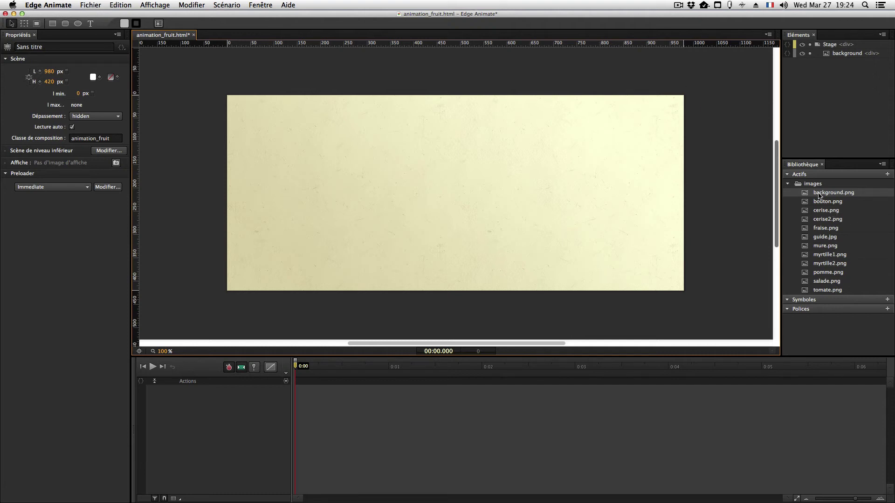
# Place guide.jpg on the Stage above the background and align it at X 0, Y 0
pyautogui.click(828, 239)
pyautogui.moveTo(828, 239); pyautogui.dragTo(559, 243)
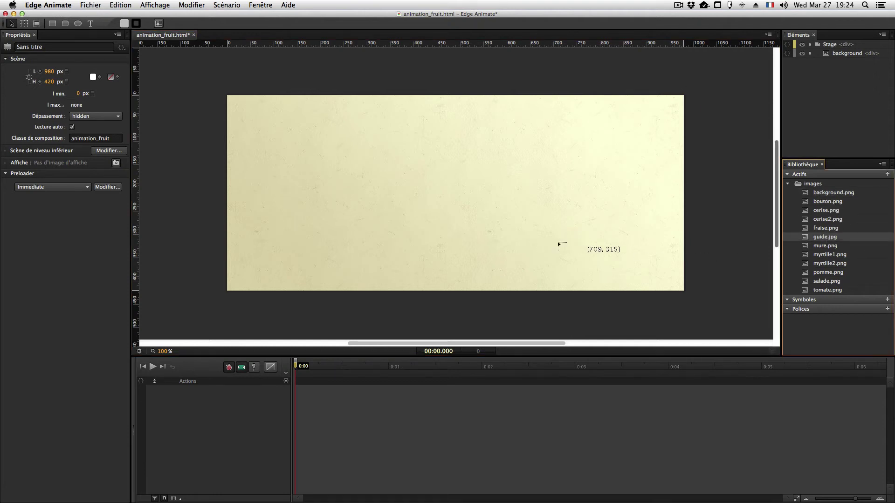
pyautogui.moveTo(808, 234); pyautogui.dragTo(312, 153)
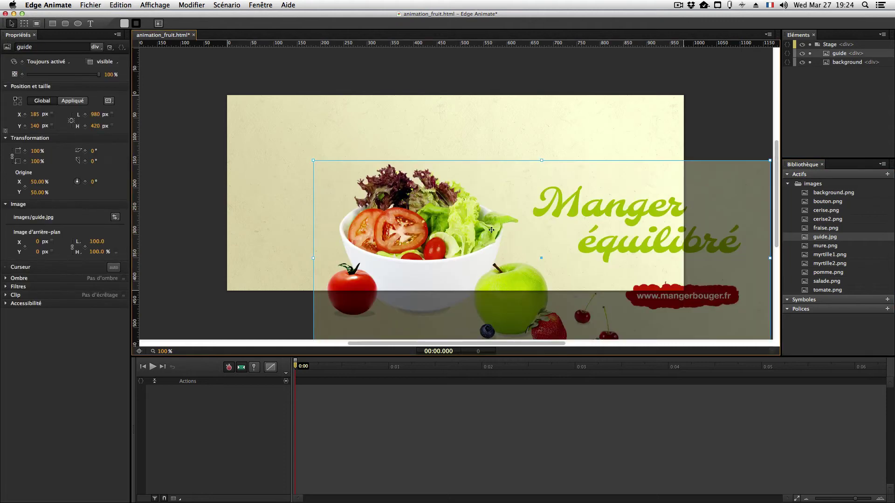
pyautogui.moveTo(465, 205); pyautogui.dragTo(476, 168)
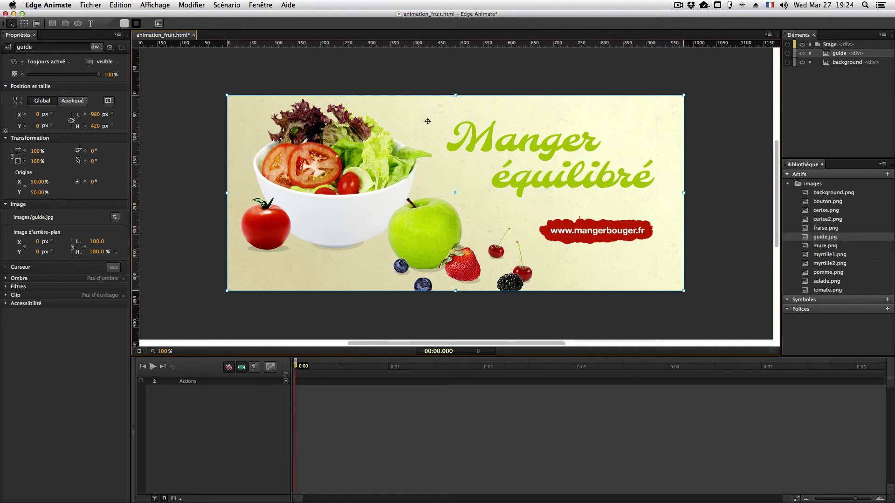
pyautogui.moveTo(445, 146); pyautogui.dragTo(498, 146)
pyautogui.moveTo(400, 142); pyautogui.dragTo(445, 132)
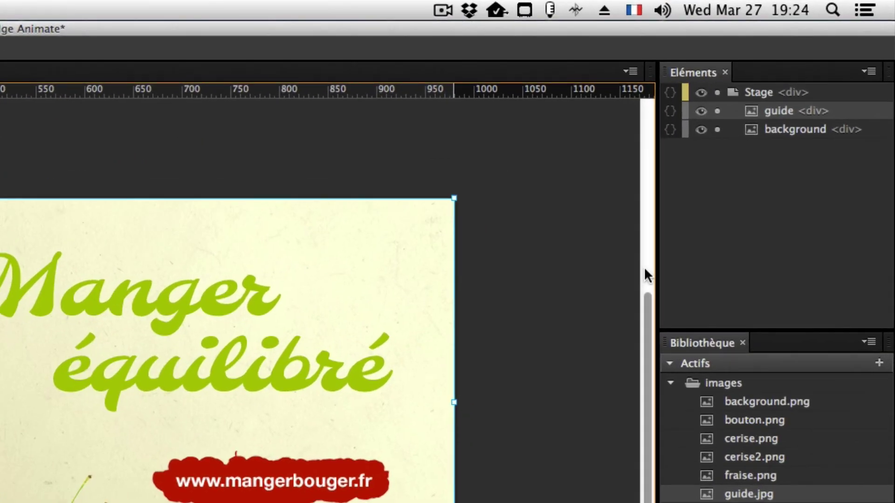
# Lock the guide element so it cannot be selected or moved on the Stage
pyautogui.click(787, 119)
pyautogui.click(786, 116)
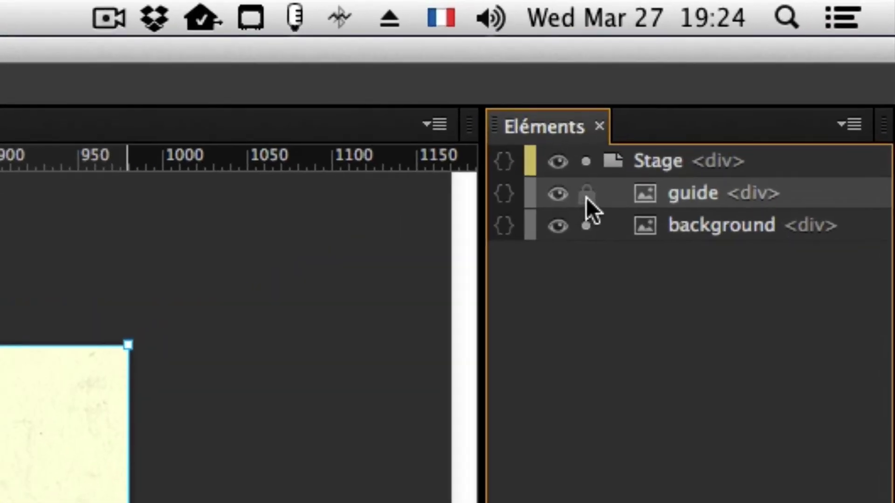
pyautogui.click(587, 196)
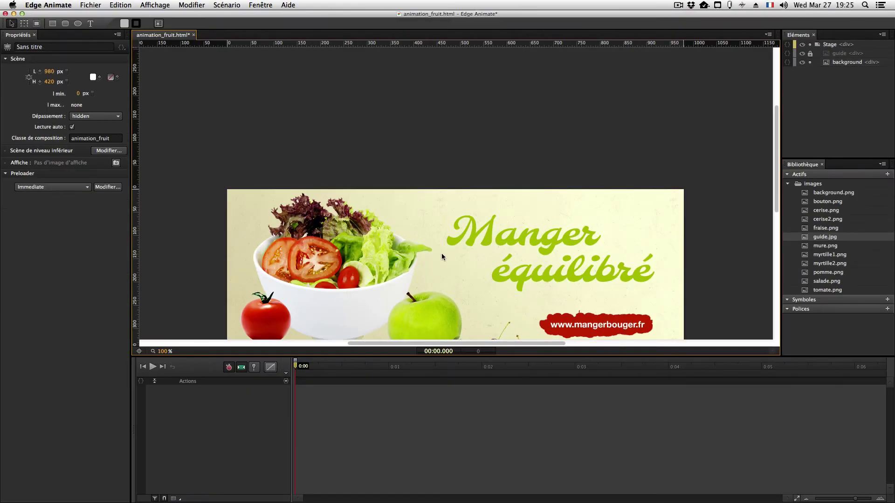
# Try moving the background beneath the locked guide image, undoing each move, and deselect it
pyautogui.scroll(-4, 441, 253)
pyautogui.click(311, 154)
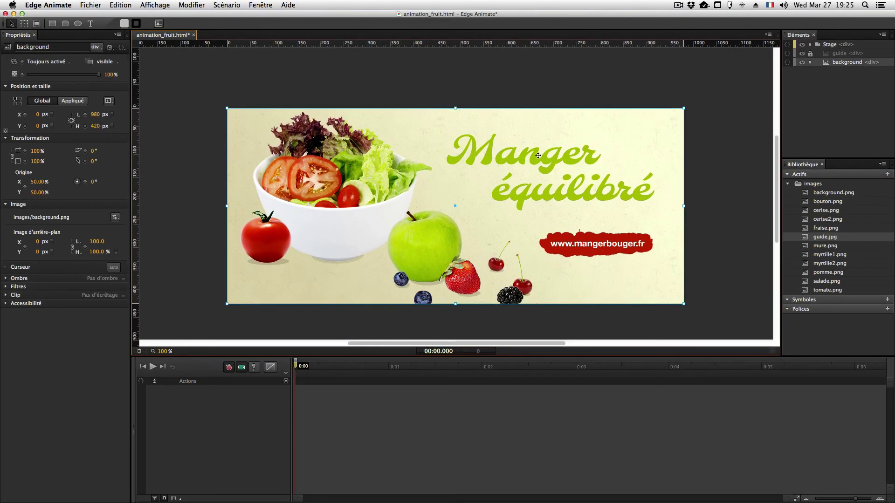
pyautogui.moveTo(311, 154); pyautogui.dragTo(536, 121)
pyautogui.press('super+z')
pyautogui.click(295, 96)
pyautogui.click(290, 176)
pyautogui.moveTo(289, 163); pyautogui.dragTo(383, 125)
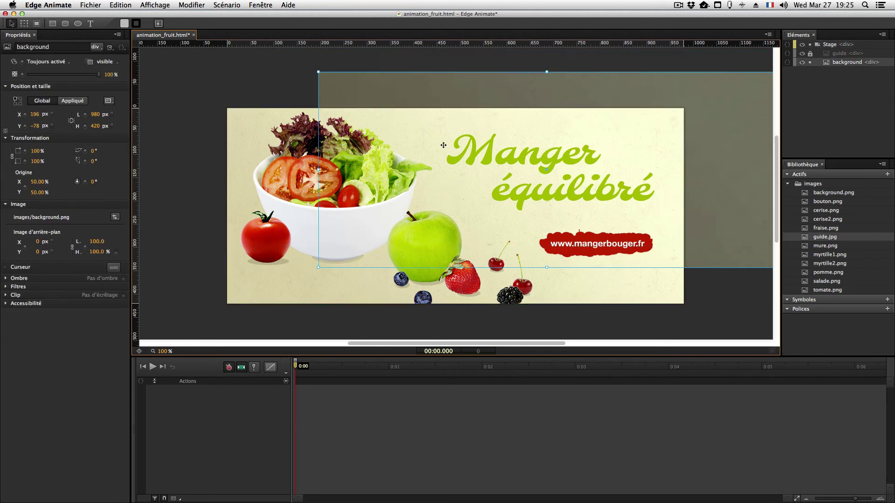
pyautogui.press('super+z')
pyautogui.moveTo(290, 165); pyautogui.dragTo(299, 124)
pyautogui.press('super+z')
pyautogui.moveTo(387, 156); pyautogui.dragTo(356, 99)
pyautogui.press('super+z')
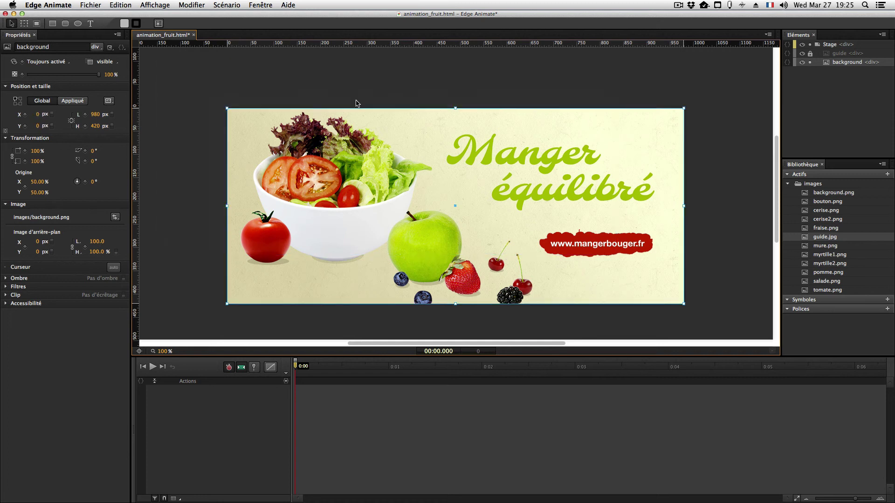
pyautogui.click(221, 117)
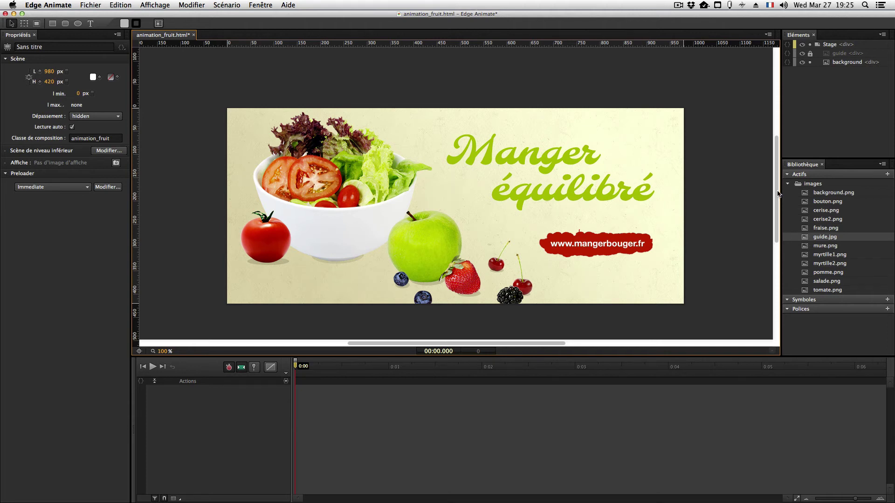
# Place bouton.png over the guide's red button at X 670, Y 260, and cerise.png over its upper cherry at X 559, Y 284
pyautogui.click(839, 202)
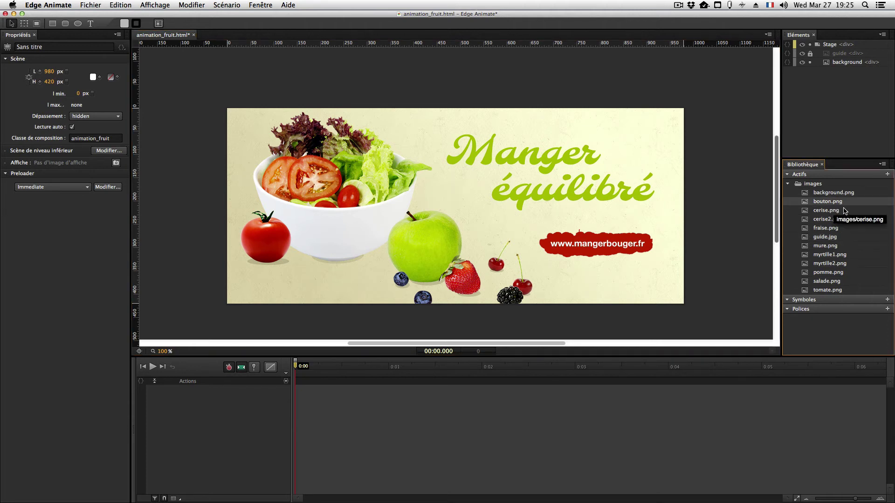
pyautogui.moveTo(828, 202); pyautogui.dragTo(574, 246)
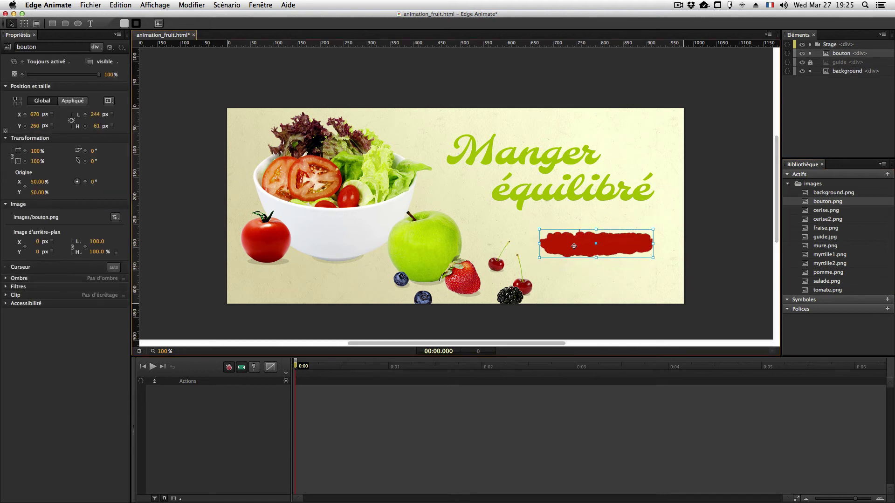
pyautogui.moveTo(826, 210); pyautogui.dragTo(503, 262)
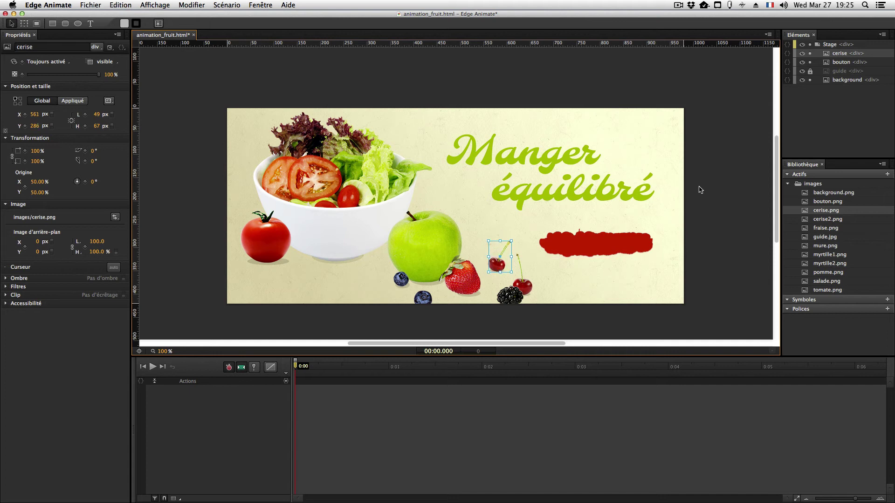
pyautogui.press('Up')
pyautogui.press('Up')
pyautogui.press('Left')
pyautogui.press('Left')
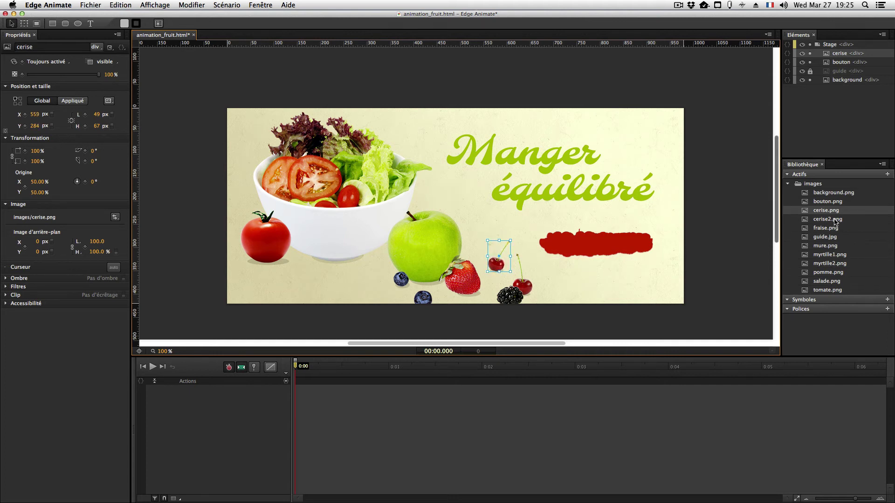
# Place cerise2.png on the Stage over the guide's lower cherry and nudge it into exact alignment
pyautogui.moveTo(834, 220); pyautogui.dragTo(520, 280)
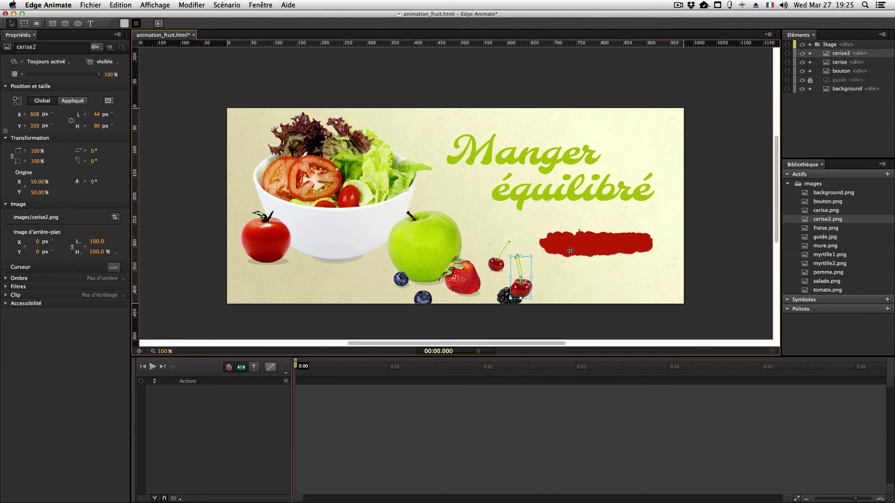
pyautogui.press('Up')
pyautogui.press('Up')
pyautogui.press('Up')
pyautogui.press('Up')
pyautogui.press('Up')
pyautogui.press('Up')
pyautogui.press('Up')
pyautogui.press('Up')
pyautogui.press('Right')
pyautogui.press('Right')
pyautogui.press('Right')
# Place the strawberry, blackberry, two blueberries, apple, salad and tomato images on the Stage over their counterparts in the guide
pyautogui.moveTo(836, 228); pyautogui.dragTo(462, 278)
pyautogui.moveTo(825, 246); pyautogui.dragTo(400, 279)
pyautogui.moveTo(830, 263); pyautogui.dragTo(388, 211)
pyautogui.moveTo(827, 281); pyautogui.dragTo(256, 108)
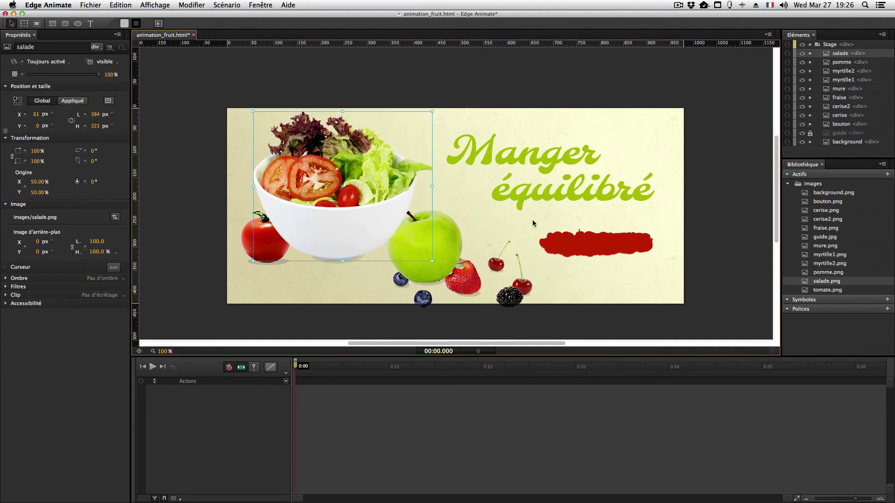
pyautogui.moveTo(828, 290); pyautogui.dragTo(240, 211)
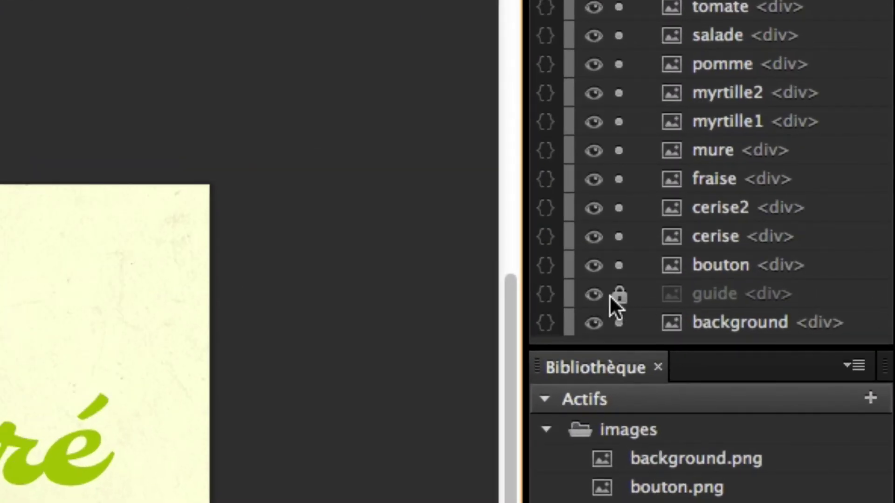
# Toggle the guide's visibility to check the placed images, leave it hidden, and enlarge the elements list to show every layer
pyautogui.click(592, 293)
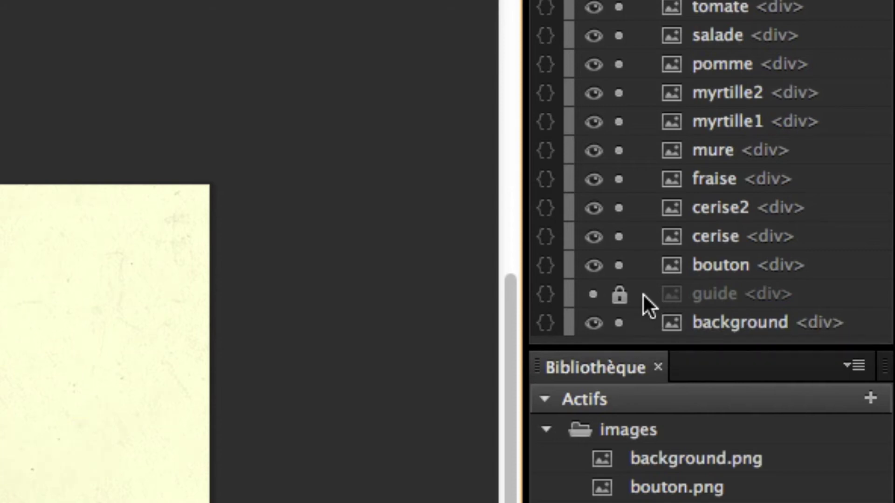
pyautogui.click(595, 294)
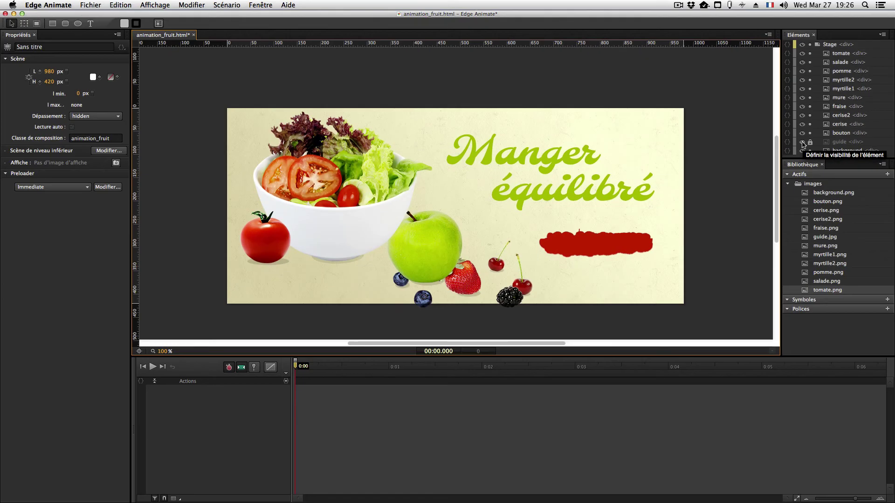
pyautogui.click(802, 142)
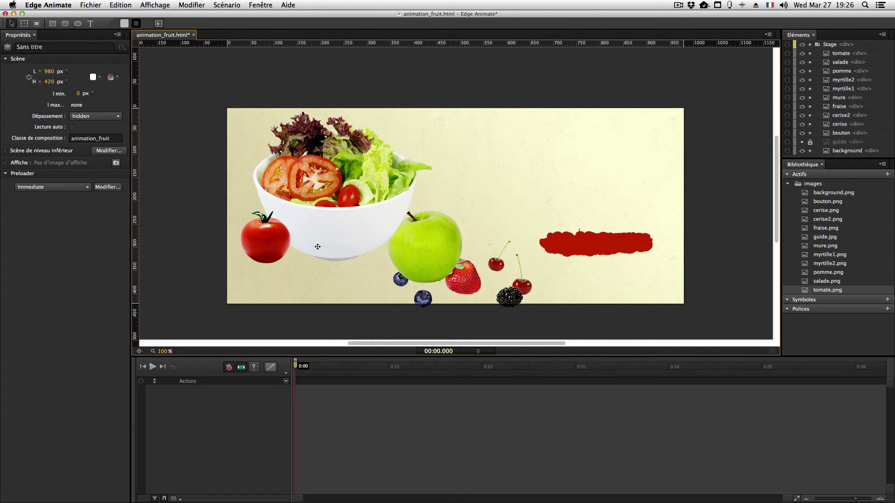
pyautogui.moveTo(853, 160); pyautogui.dragTo(853, 190)
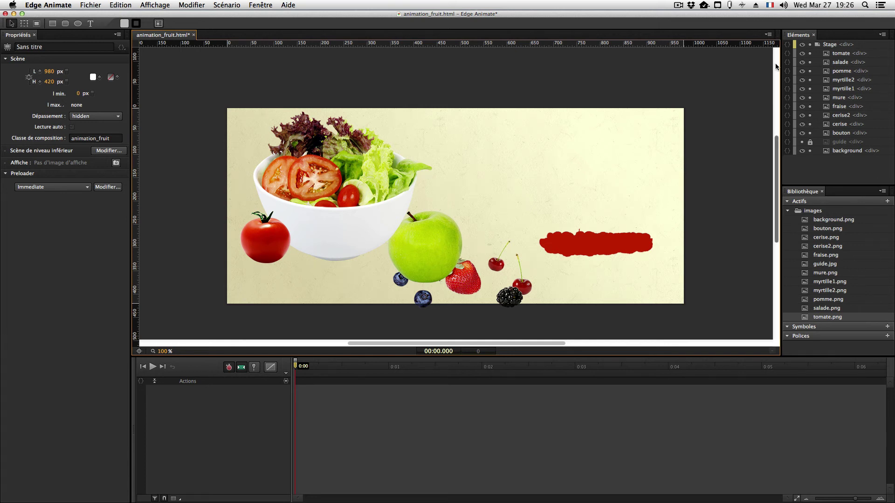
# Reorder the elements below tomate so that myrtille1 is above fraise, fraise above pomme, and pomme above salade
pyautogui.click(847, 132)
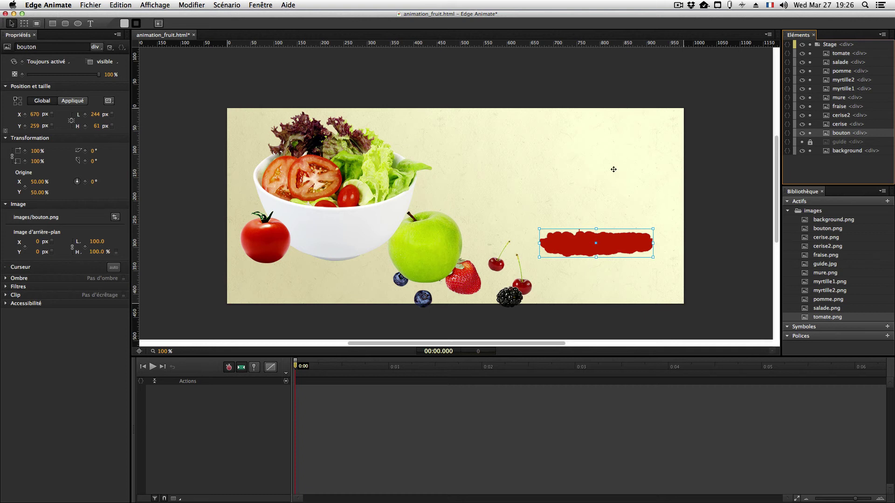
pyautogui.click(842, 72)
pyautogui.moveTo(846, 64); pyautogui.dragTo(850, 58)
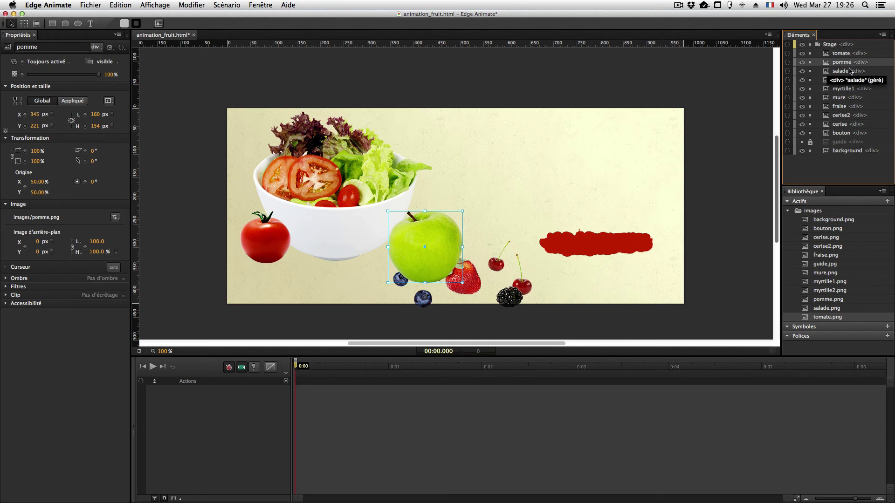
pyautogui.moveTo(844, 107); pyautogui.dragTo(846, 57)
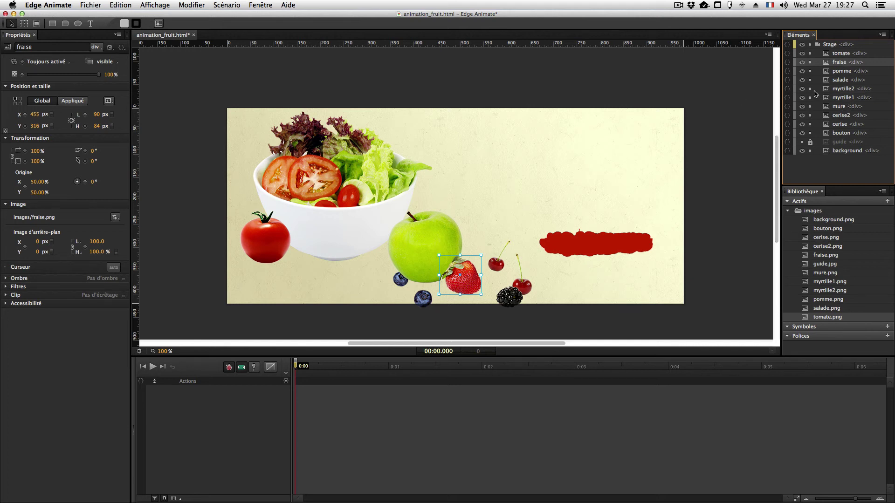
pyautogui.click(843, 100)
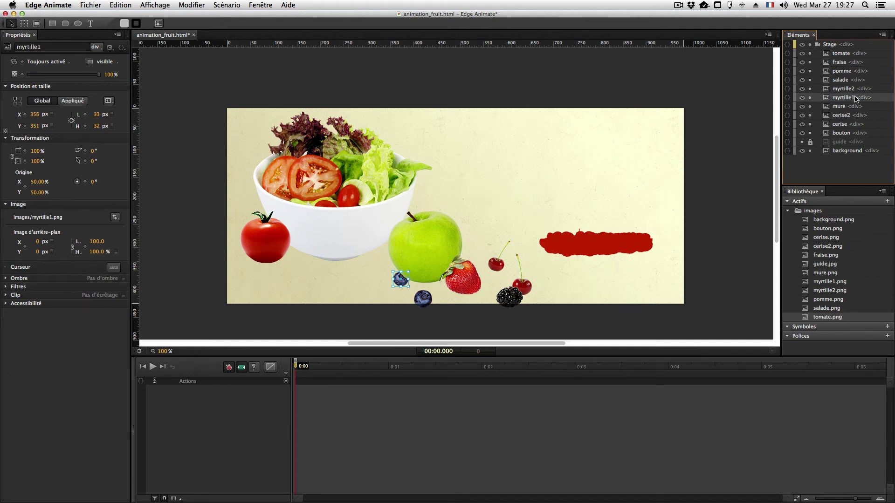
pyautogui.moveTo(853, 89); pyautogui.dragTo(843, 55)
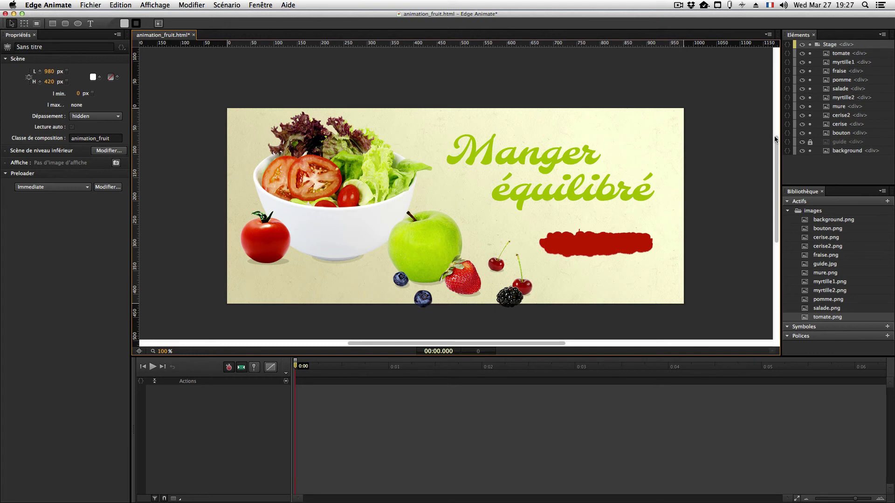
# Hide and reshow bouton to view the guide's text beneath it, and add the text "Manger" over the guide's first title word
pyautogui.click(801, 134)
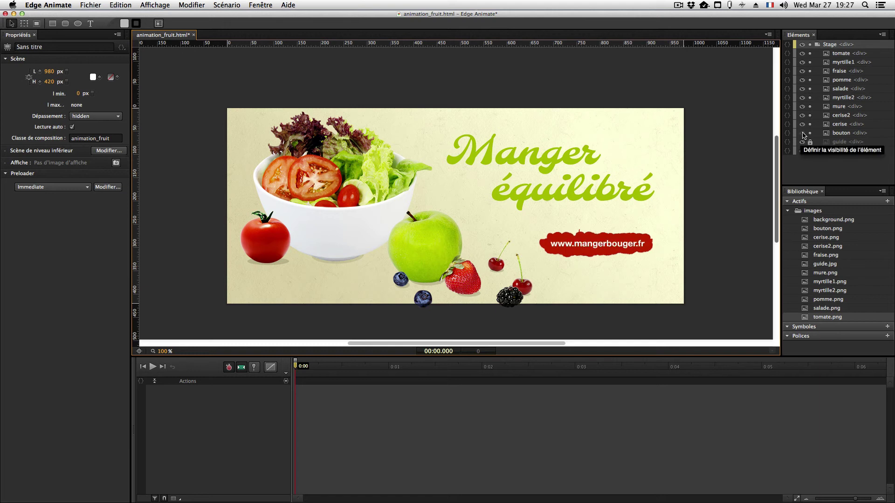
pyautogui.click(803, 135)
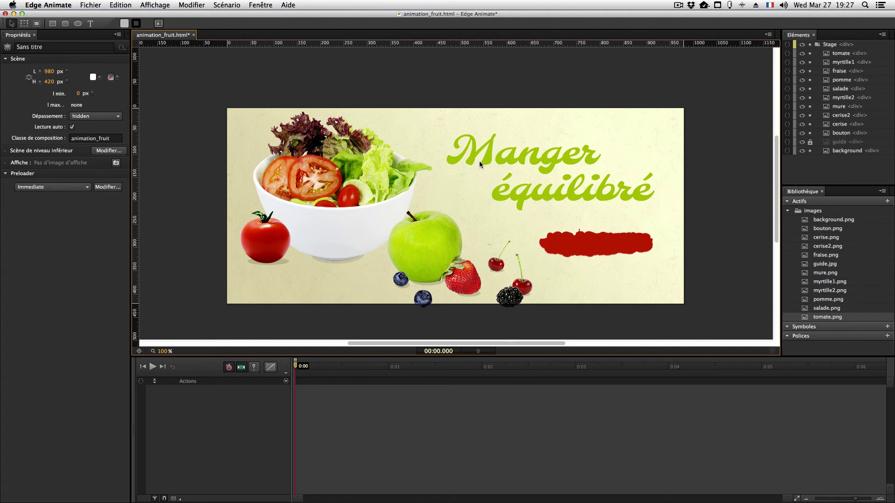
pyautogui.click(92, 23)
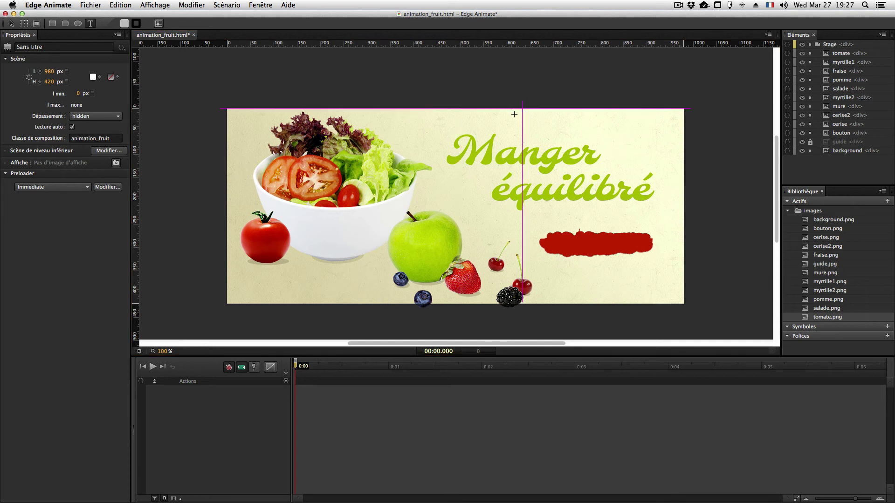
pyautogui.click(92, 25)
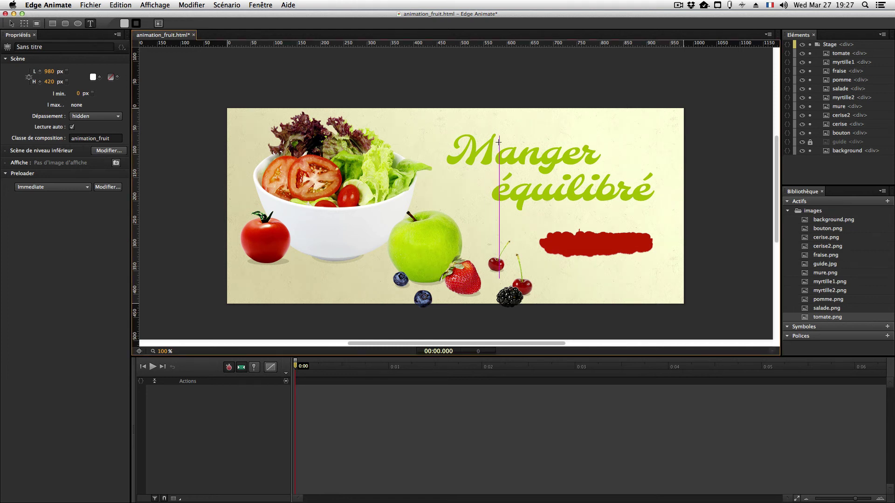
pyautogui.click(449, 149)
pyautogui.write('Manger')
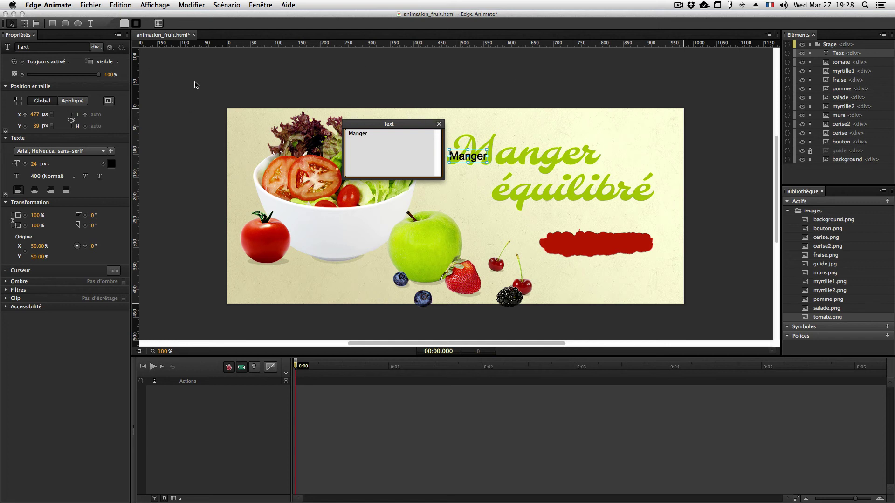
pyautogui.click(470, 141)
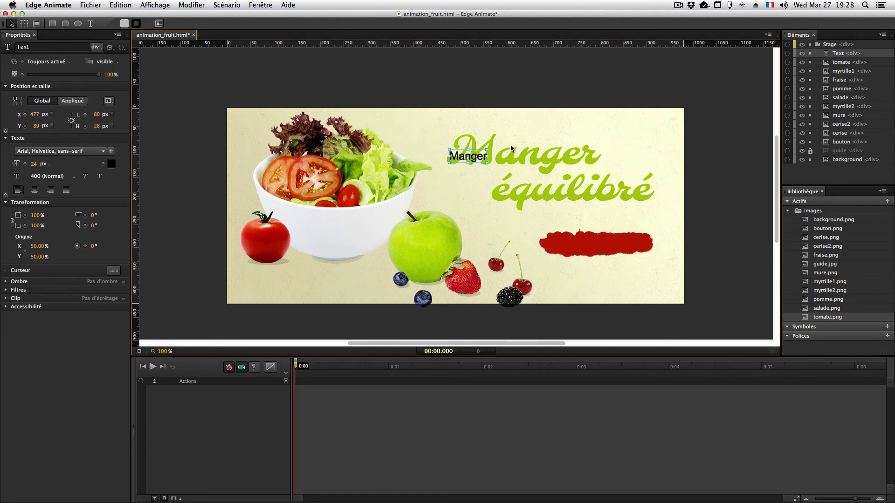
# Duplicate the "Manger" text, move the copy to X 567, Y 168 over the second title word, and change it to "équilibré"
pyautogui.press('super+d')
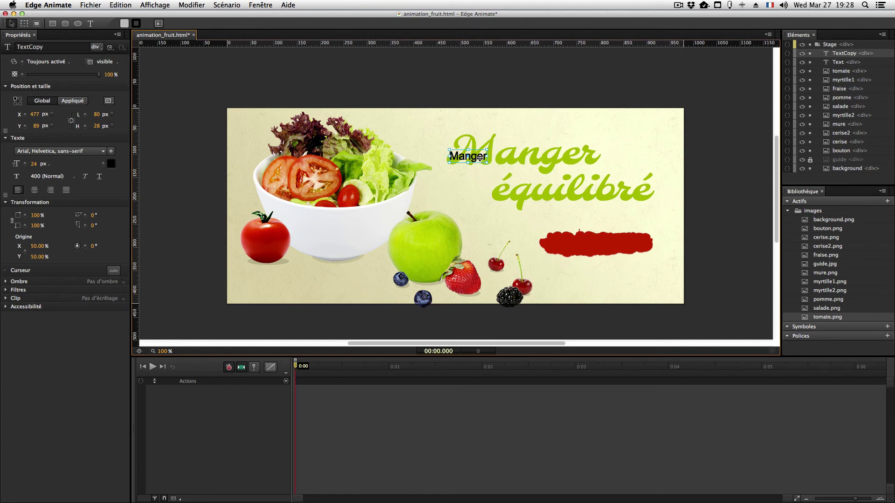
pyautogui.moveTo(471, 156); pyautogui.dragTo(513, 192)
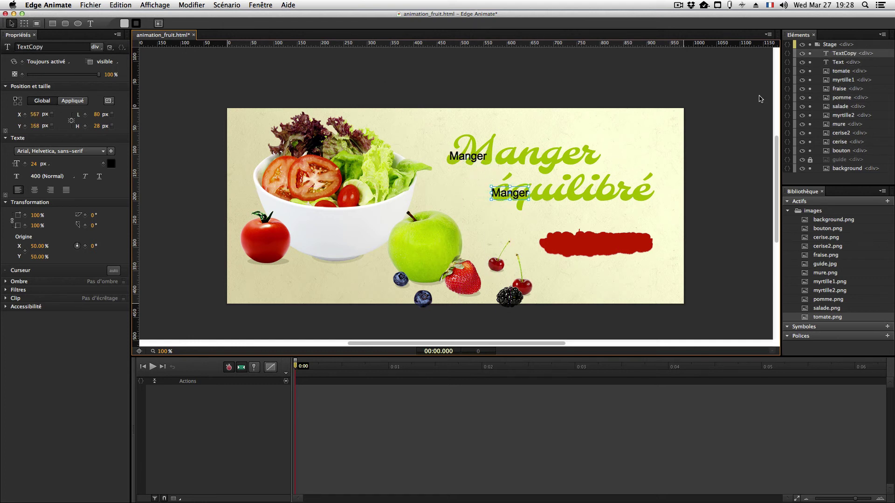
pyautogui.doubleClick(513, 192)
pyautogui.write('équilibré')
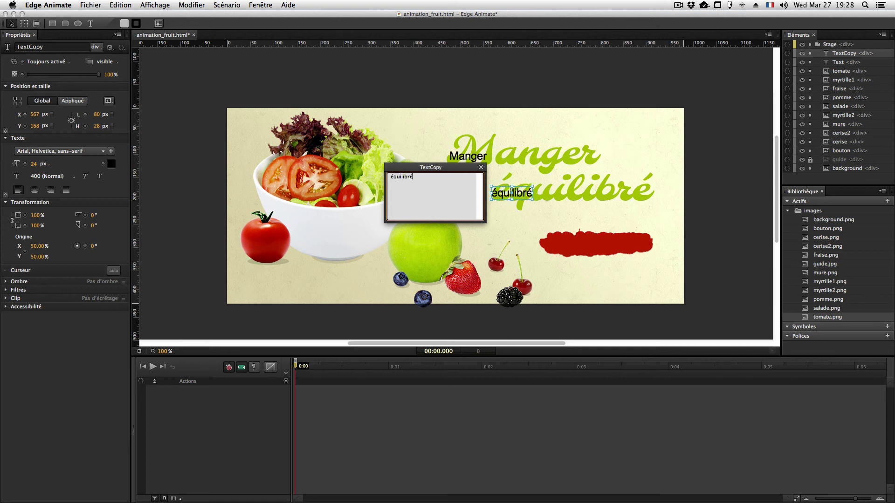
pyautogui.click(524, 60)
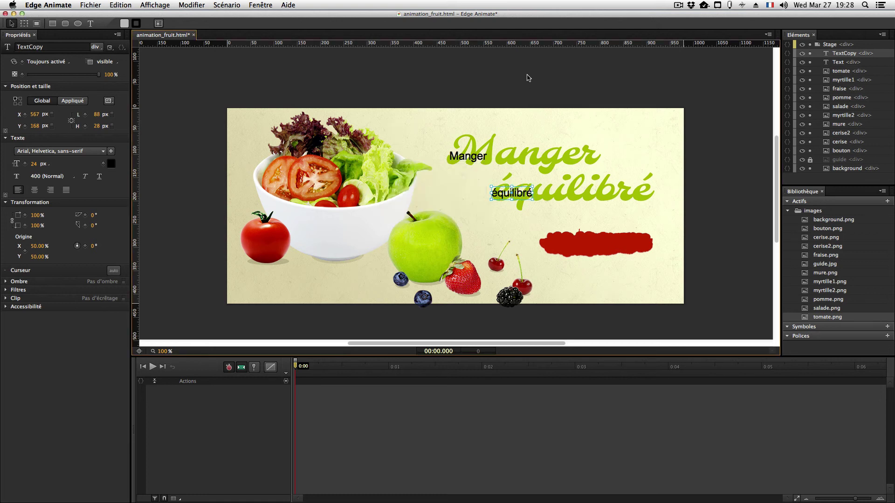
# Switch to Photoshop, check which font the title text in fruits_legumes.psd uses, and return to Edge Animate
pyautogui.click(468, 155)
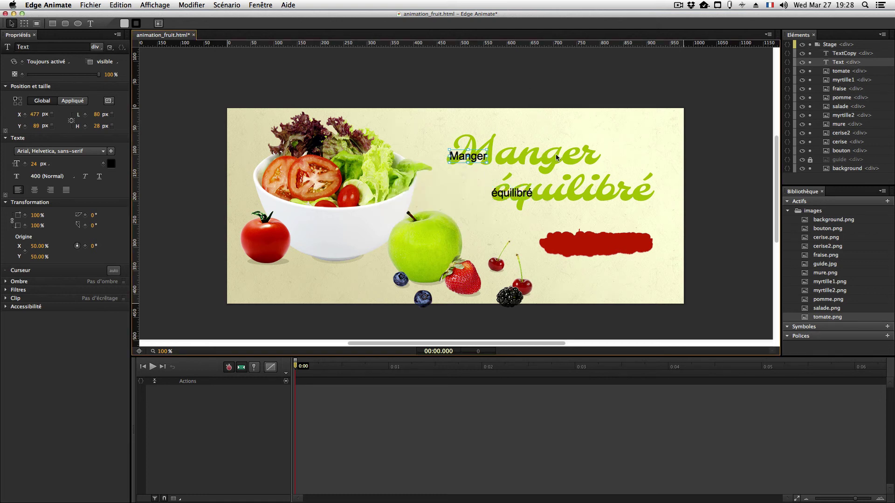
pyautogui.press('super+Tab')
pyautogui.press('super+Tab')
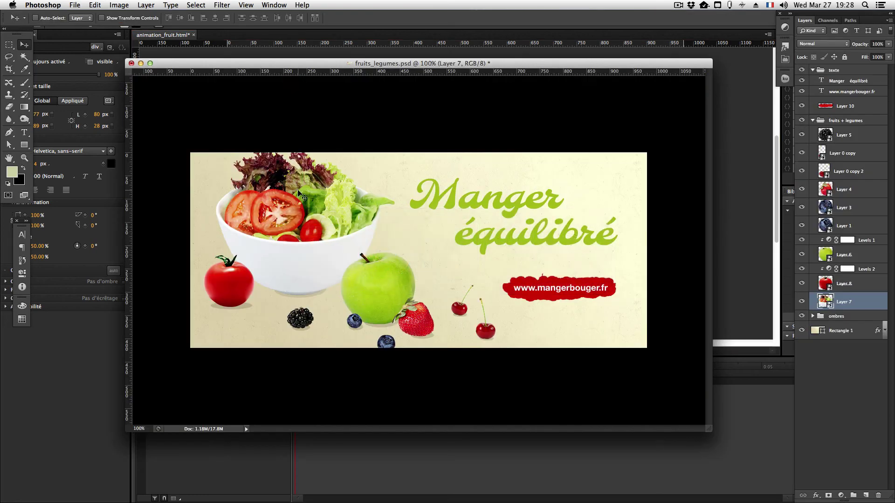
pyautogui.press('t')
pyautogui.click(481, 198)
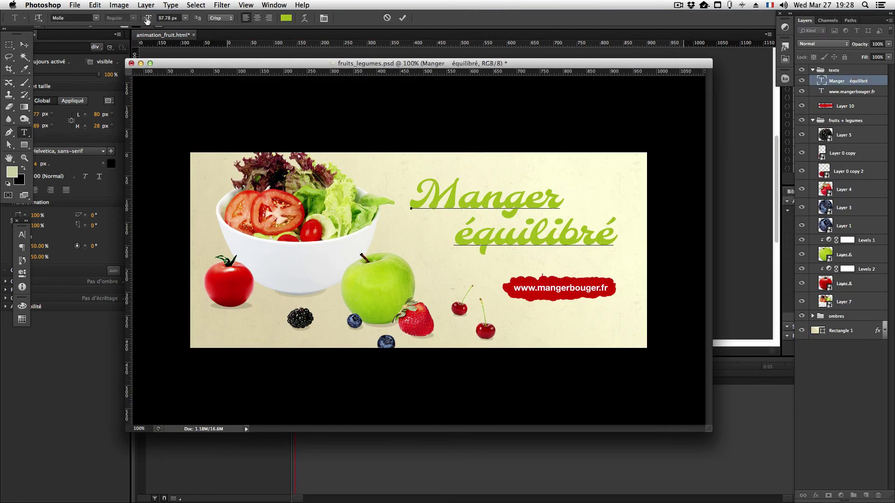
pyautogui.click(79, 17)
pyautogui.click(56, 343)
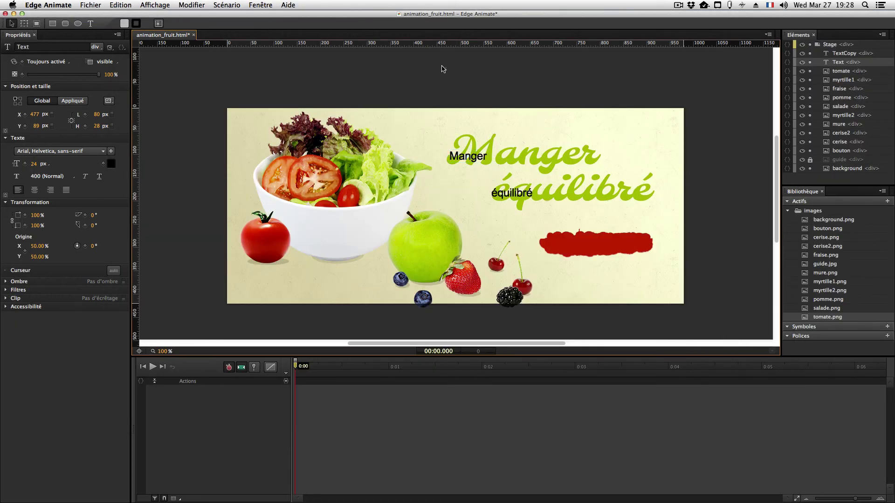
# Select the "Manger" and "équilibré" text elements together on the Stage
pyautogui.click(267, 73)
pyautogui.click(486, 156)
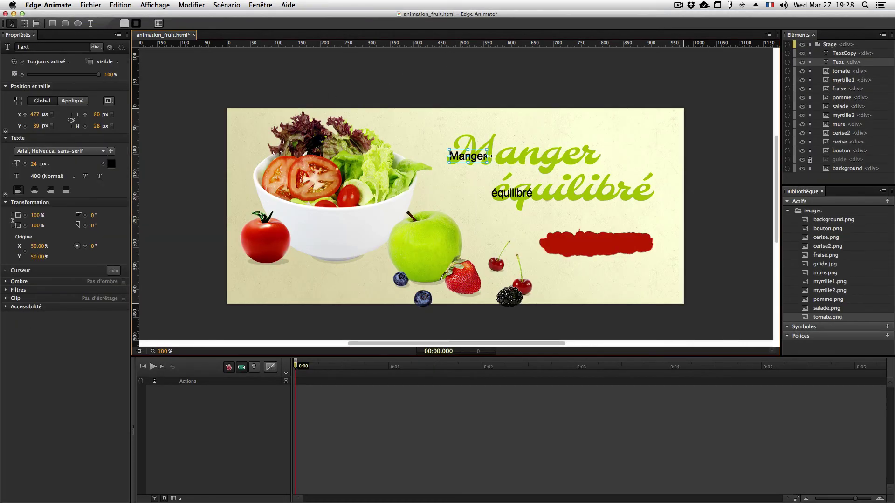
pyautogui.keyDown('shift'); pyautogui.click(528, 198); pyautogui.keyUp('shift')
pyautogui.click(498, 110)
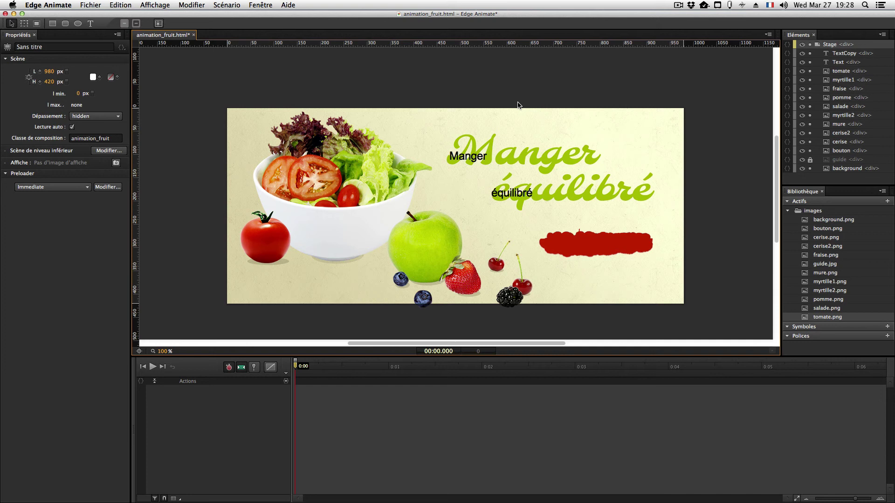
pyautogui.click(463, 156)
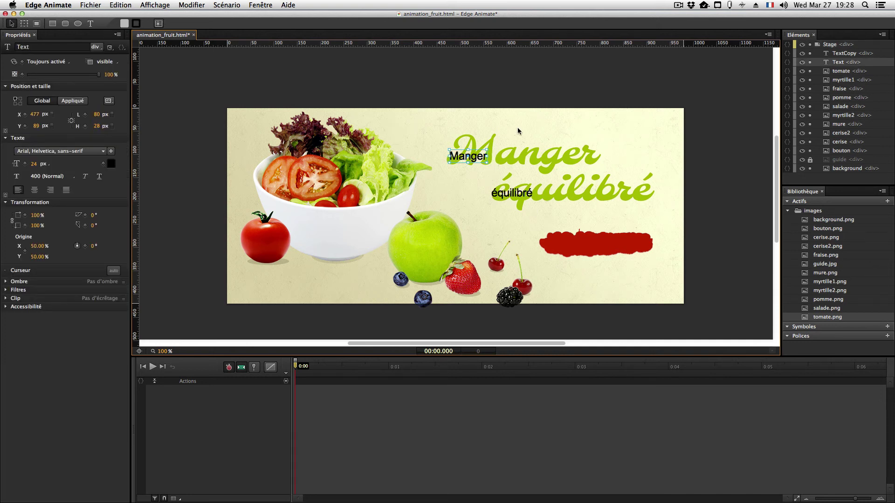
pyautogui.keyDown('shift'); pyautogui.click(521, 196); pyautogui.keyUp('shift')
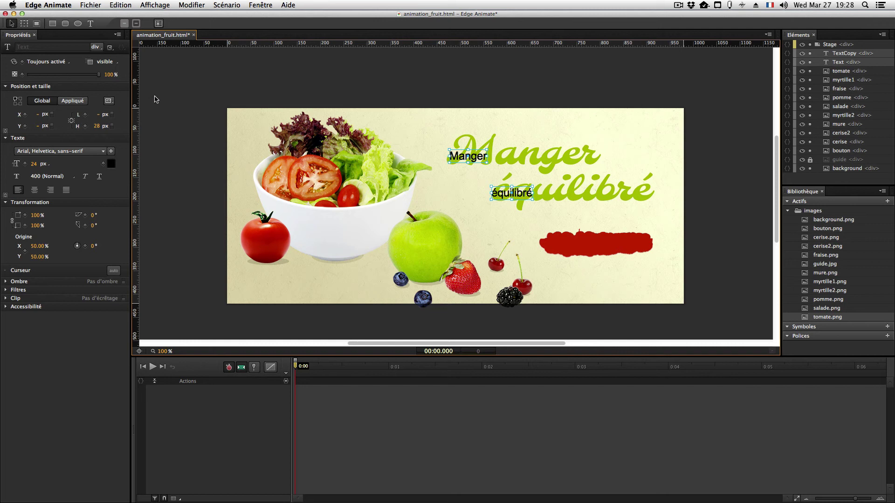
# Try the Palatino Linotype, Book Antiqua, Palatino, serif font on both selected text elements and undo the change
pyautogui.click(21, 152)
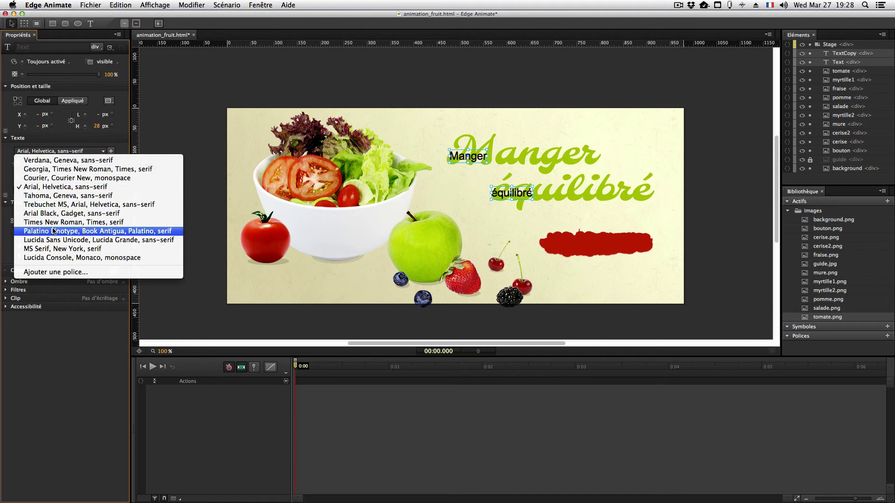
pyautogui.click(114, 230)
pyautogui.press('super+z')
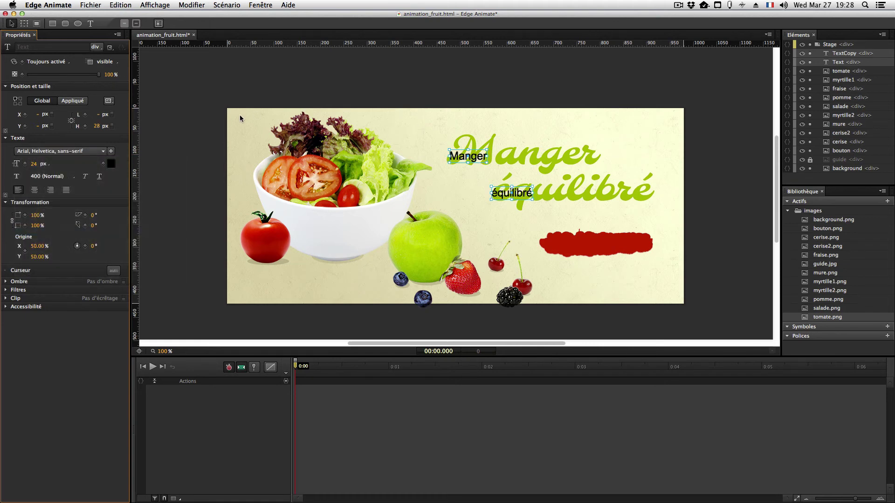
# Add the Aclonica font from Edge Web Fonts to the composition's font list
pyautogui.click(103, 151)
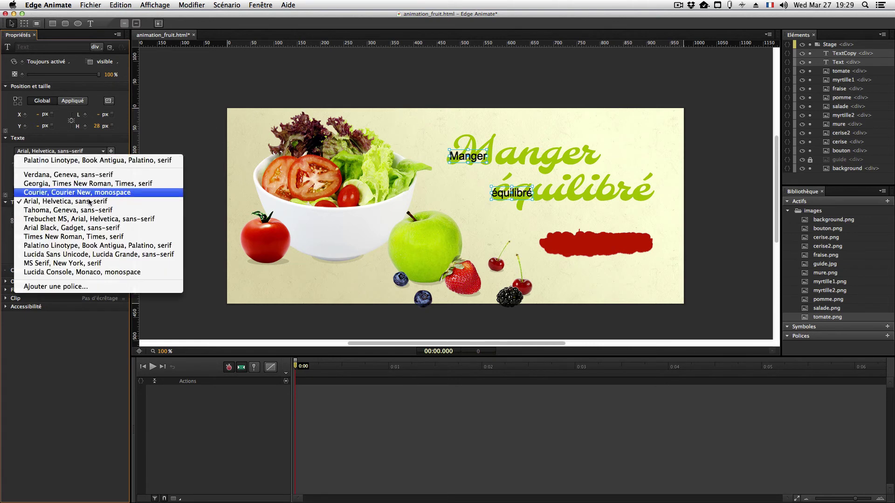
pyautogui.click(42, 287)
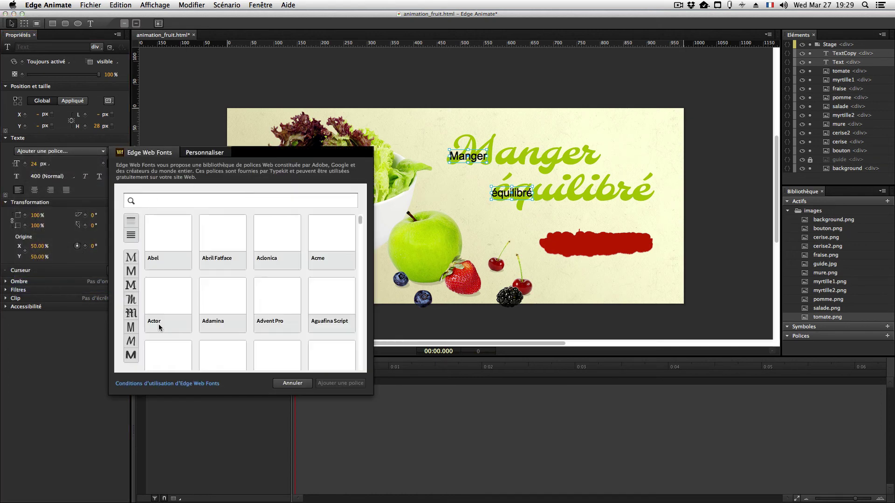
pyautogui.moveTo(360, 219)
pyautogui.mouseDown()
pyautogui.moveTo(356, 247)
pyautogui.moveTo(360, 219)
pyautogui.mouseUp()
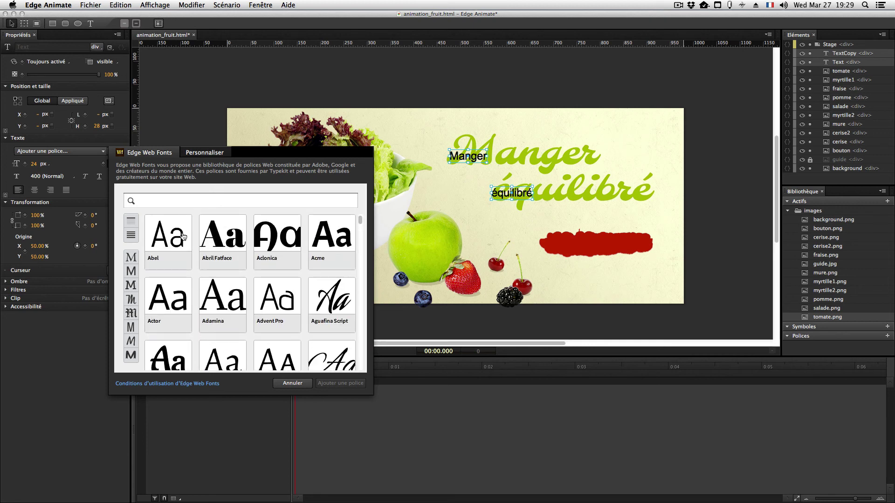
pyautogui.scroll(-2, 360, 228)
pyautogui.moveTo(359, 228)
pyautogui.mouseDown()
pyautogui.moveTo(344, 340)
pyautogui.moveTo(360, 219)
pyautogui.mouseUp()
pyautogui.click(270, 250)
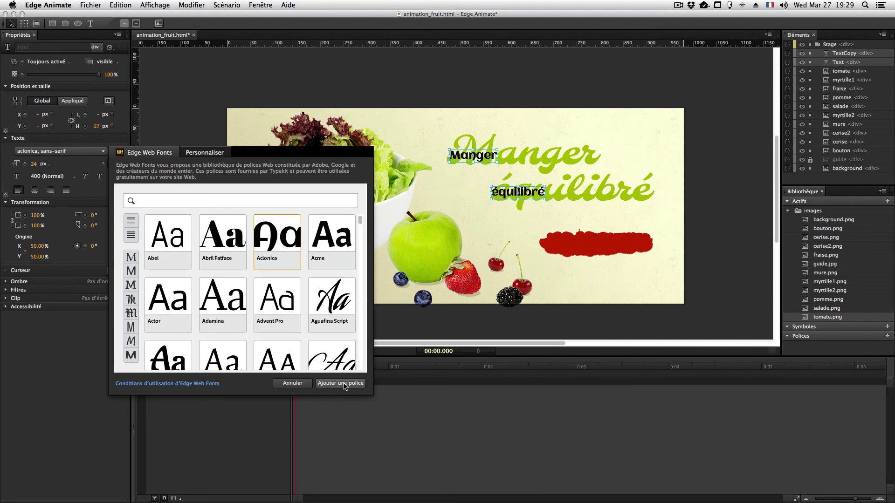
pyautogui.click(341, 383)
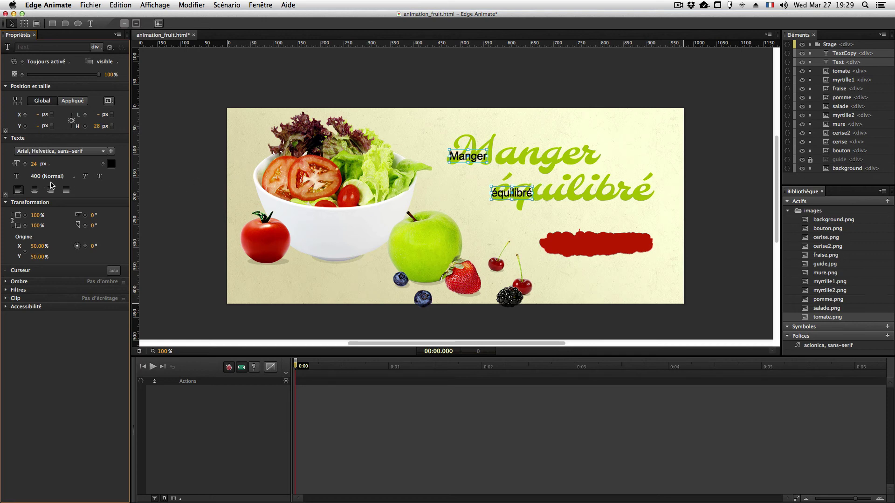
# Start adding another font and open its custom settings for the fallback list and embed code
pyautogui.click(100, 152)
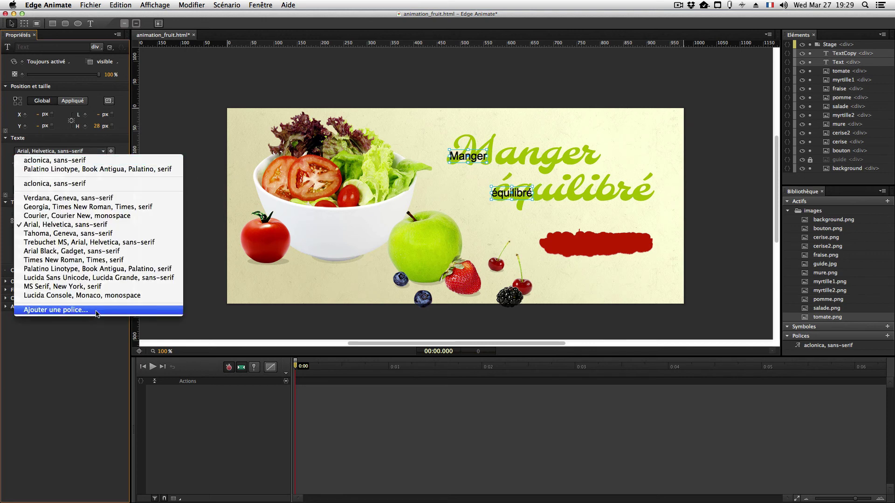
pyautogui.click(91, 310)
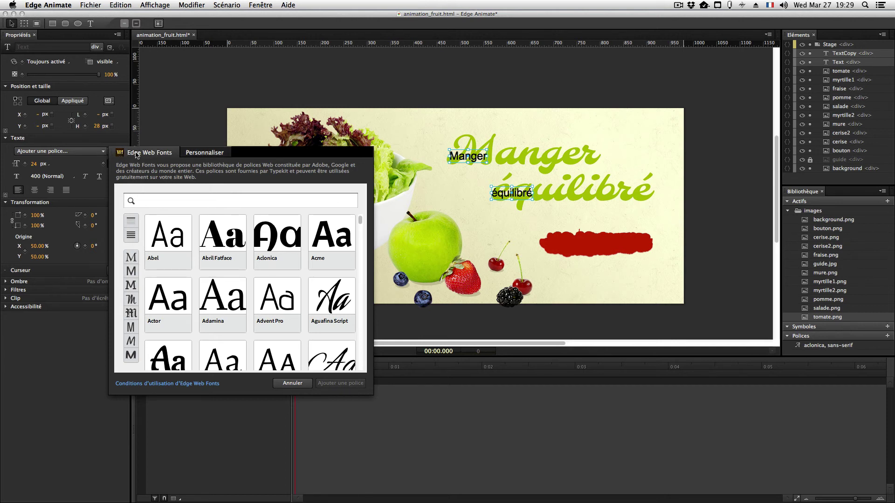
pyautogui.click(212, 154)
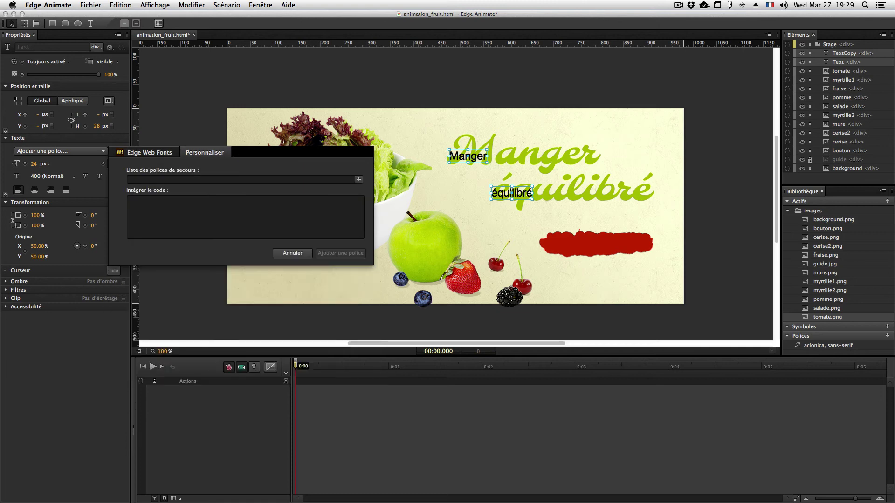
pyautogui.press('super+Tab')
pyautogui.press('super+shift+Tab')
pyautogui.click(161, 211)
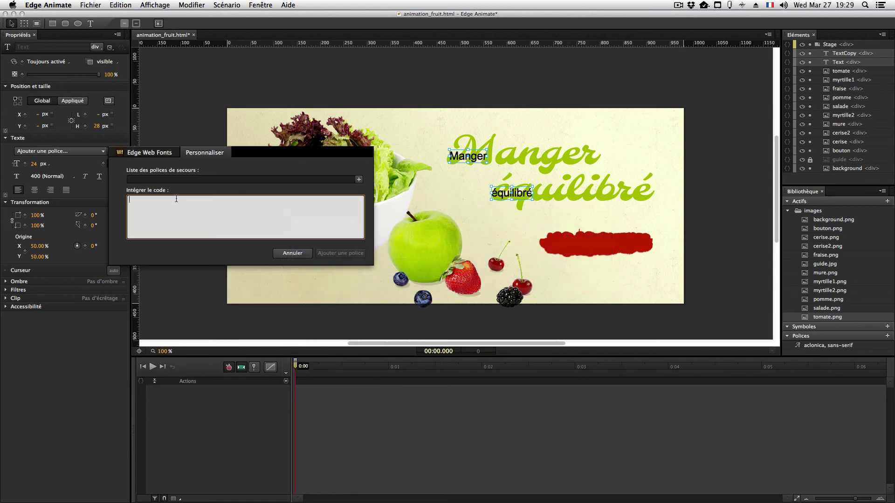
pyautogui.click(200, 180)
pyautogui.click(252, 209)
pyautogui.click(235, 181)
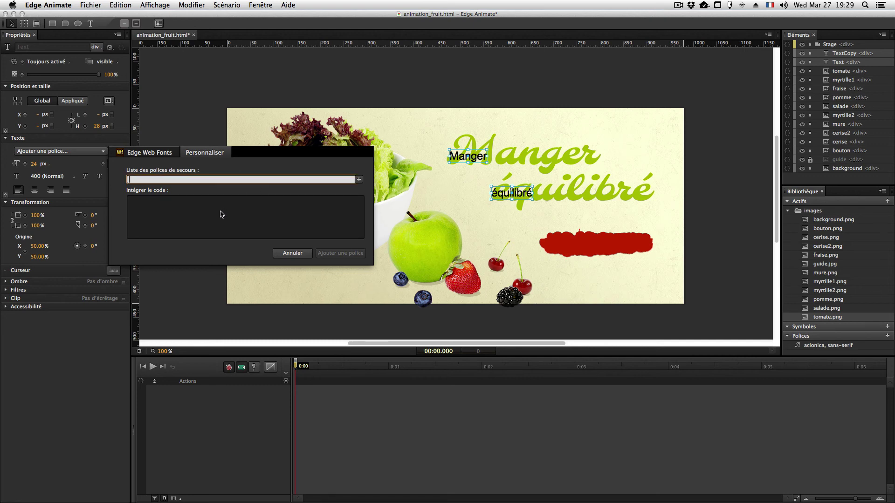
pyautogui.click(221, 213)
# Switch to Chrome, close the page source view, and search Google Web Fonts for "molle"
pyautogui.press('super+Tab')
pyautogui.press('super+Tab')
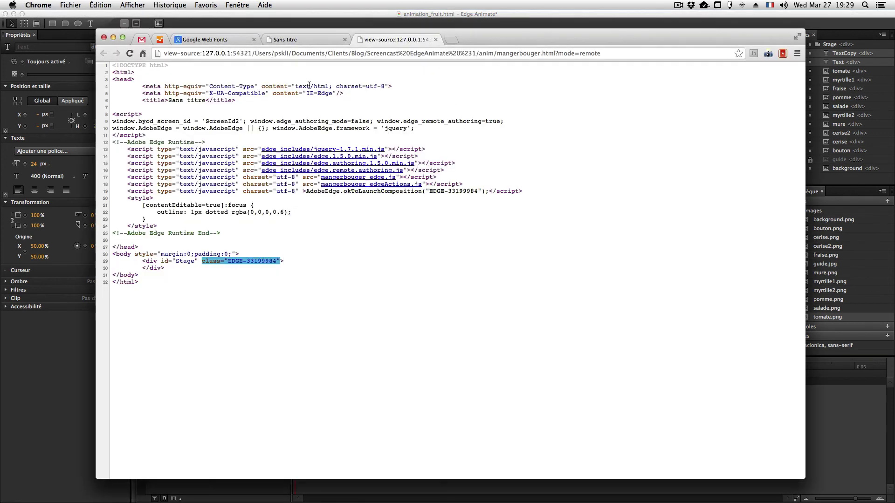
pyautogui.press('super+w')
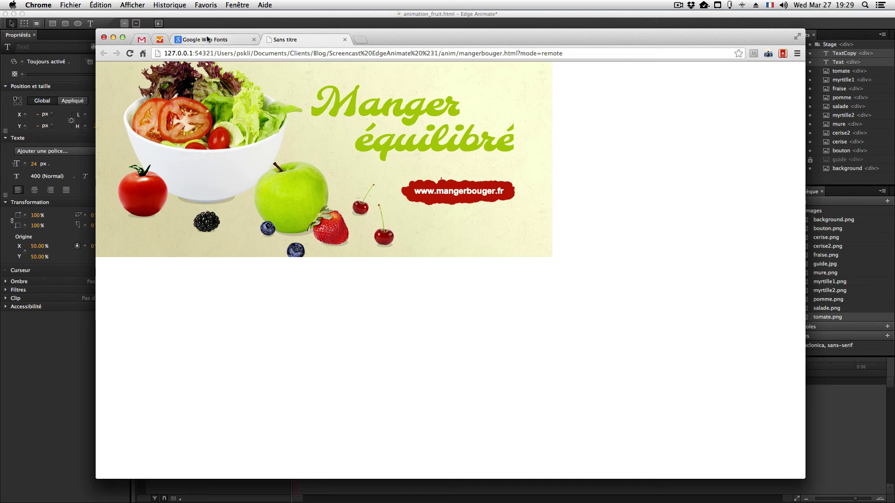
pyautogui.click(219, 41)
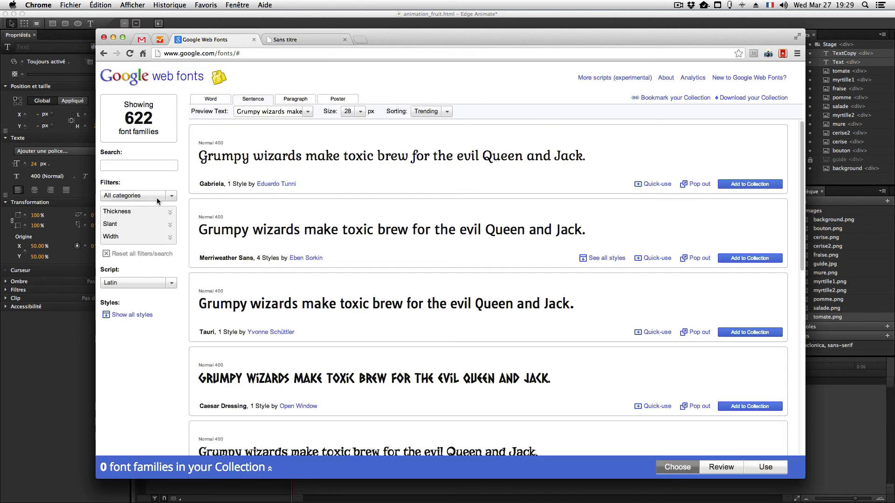
pyautogui.click(140, 163)
pyautogui.write('molle')
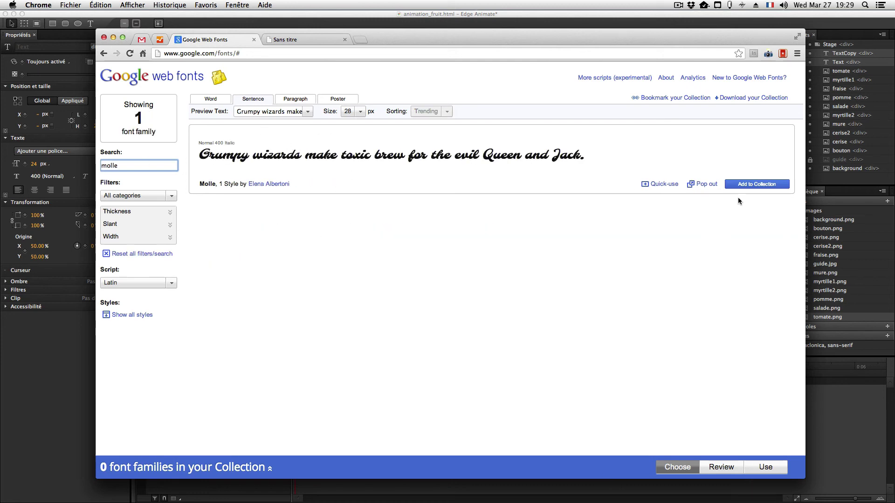
# Add the Molle font to the collection and open its usage page with the embedding code
pyautogui.click(742, 185)
pyautogui.click(767, 396)
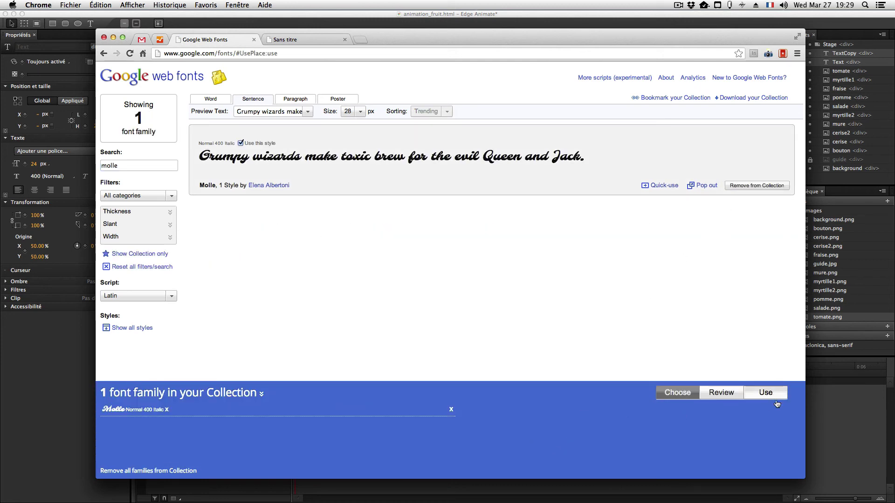
pyautogui.scroll(-5, 261, 196)
pyautogui.scroll(5, 308, 196)
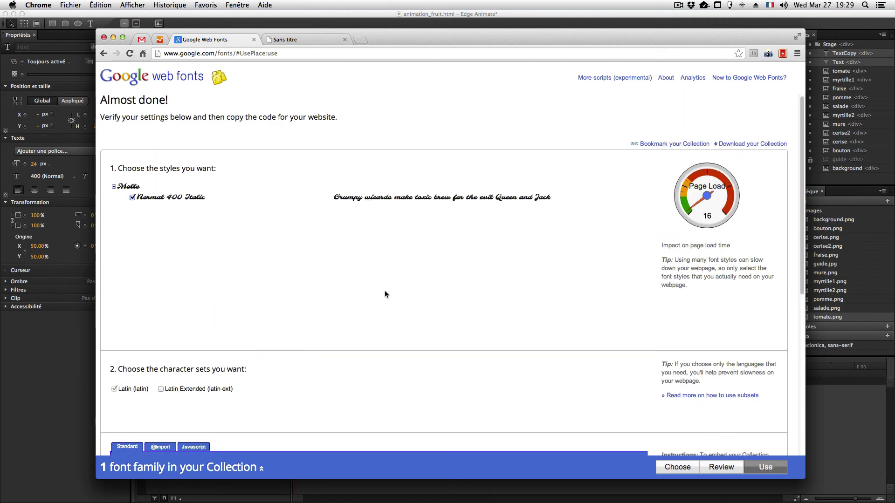
pyautogui.scroll(-6, 215, 222)
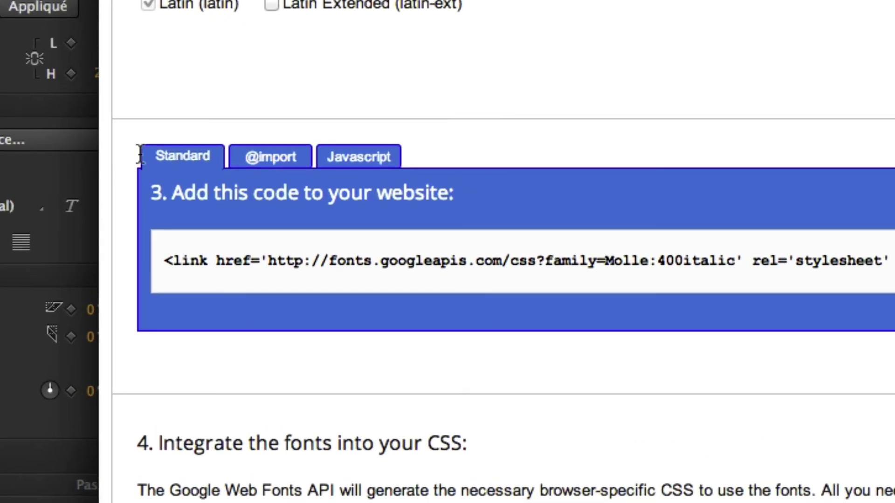
# Copy the JavaScript version of the Molle embedding code and paste it into the custom font's embed code in Edge Animate
pyautogui.moveTo(110, 155); pyautogui.dragTo(331, 246)
pyautogui.click(332, 246)
pyautogui.click(365, 170)
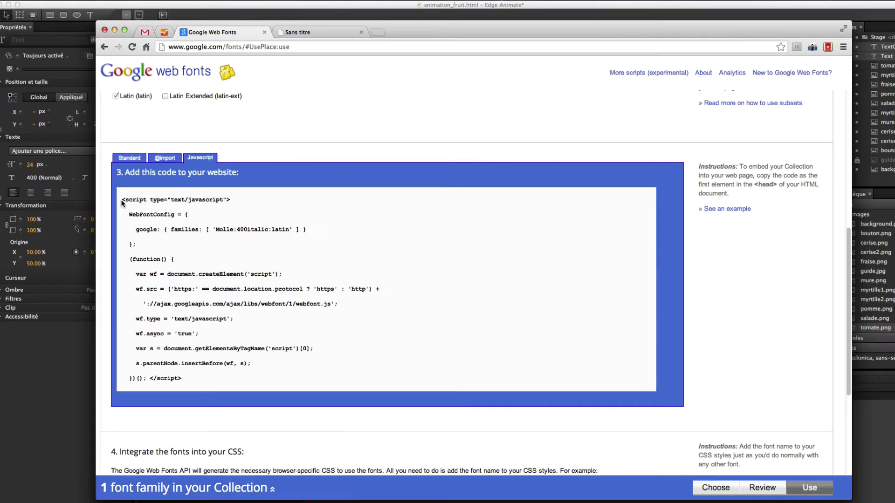
pyautogui.moveTo(121, 197); pyautogui.dragTo(179, 373)
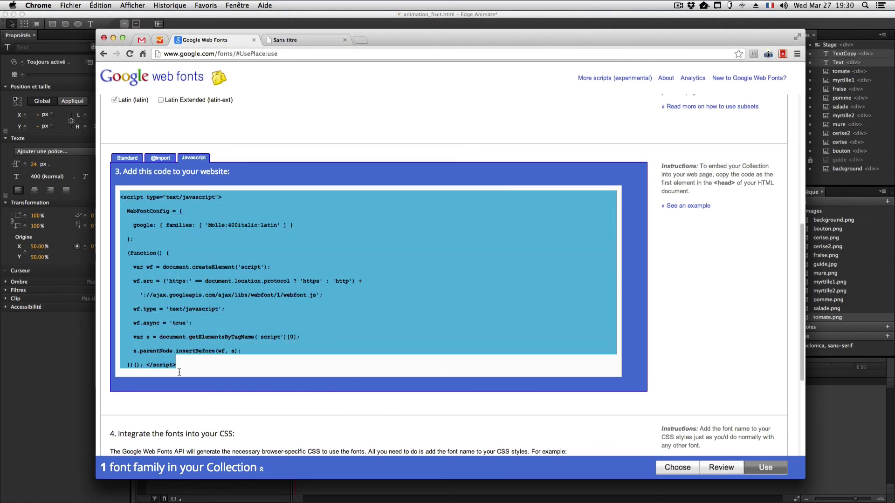
pyautogui.click(53, 370)
pyautogui.click(128, 198)
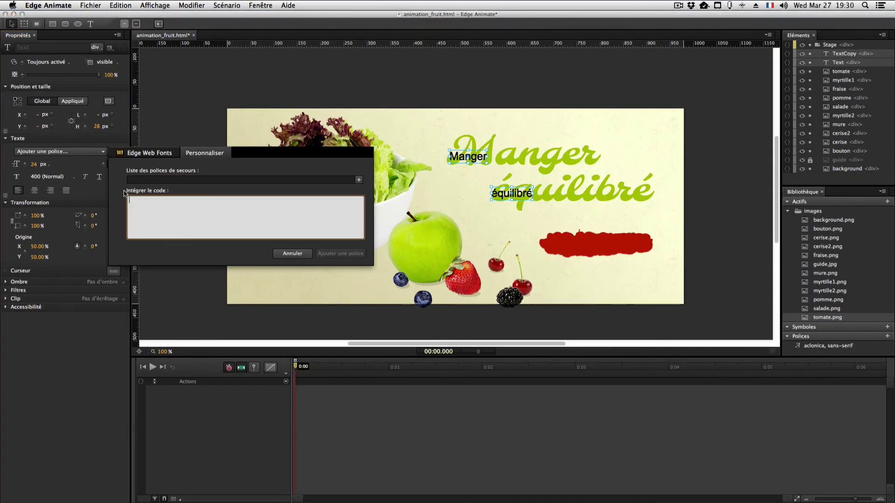
pyautogui.press('super+v')
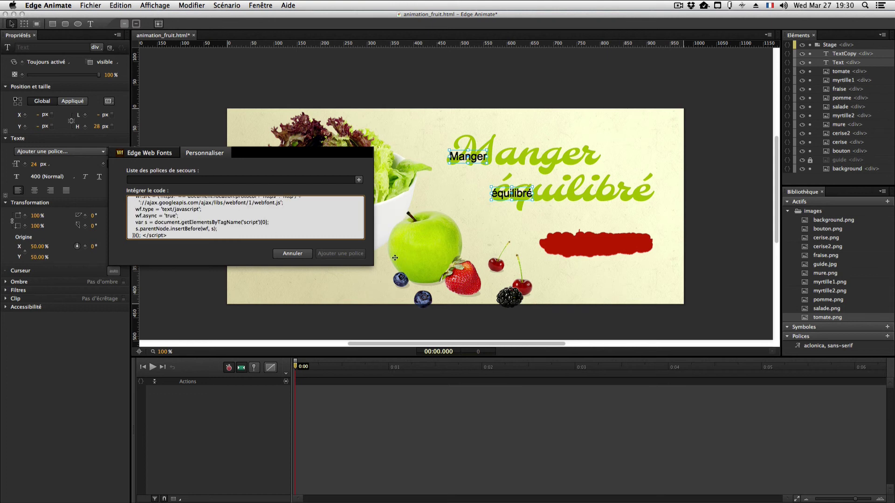
pyautogui.moveTo(344, 222); pyautogui.dragTo(251, 178)
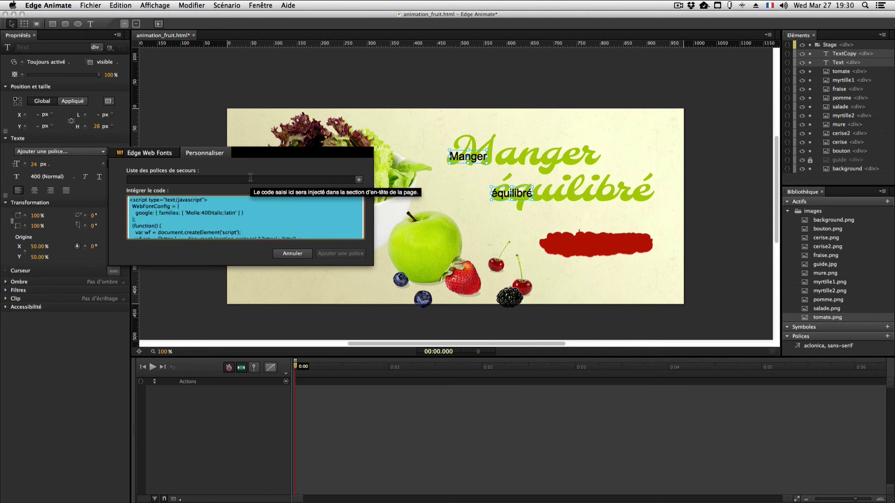
pyautogui.click(243, 219)
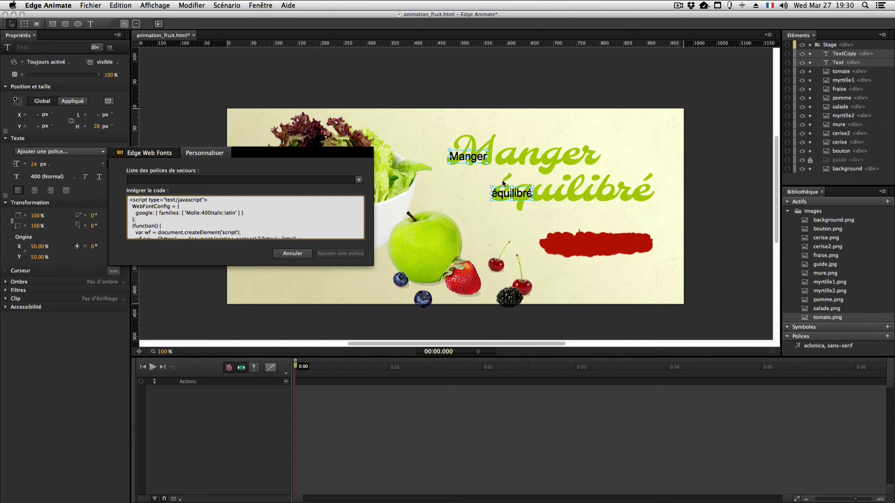
pyautogui.moveTo(134, 213)
pyautogui.mouseDown()
pyautogui.moveTo(238, 213)
pyautogui.moveTo(135, 213)
pyautogui.mouseUp()
pyautogui.click(139, 213)
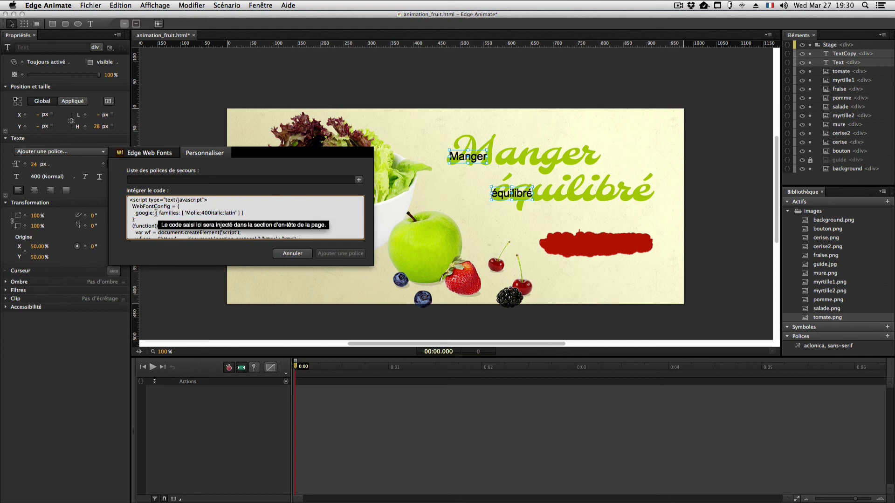
# Return to Google Web Fonts in Chrome and copy the 'Molle', cursive value from the CSS font-family example
pyautogui.press('super+Tab')
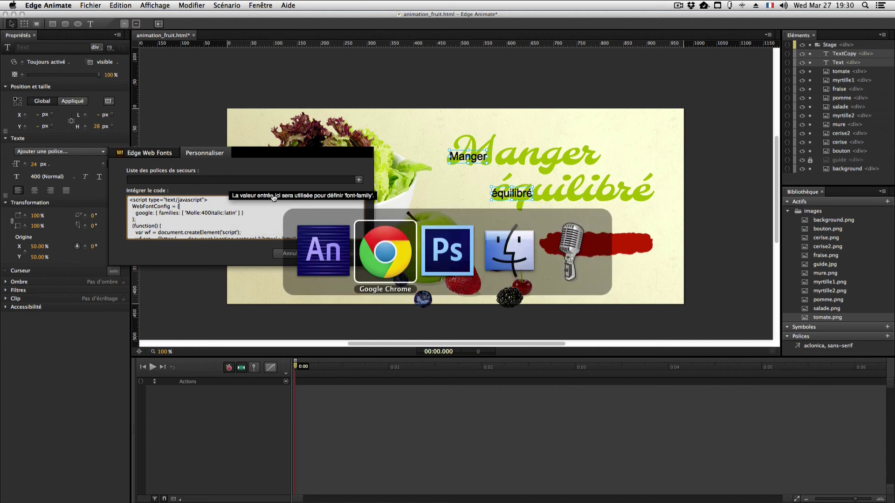
pyautogui.moveTo(323, 248)
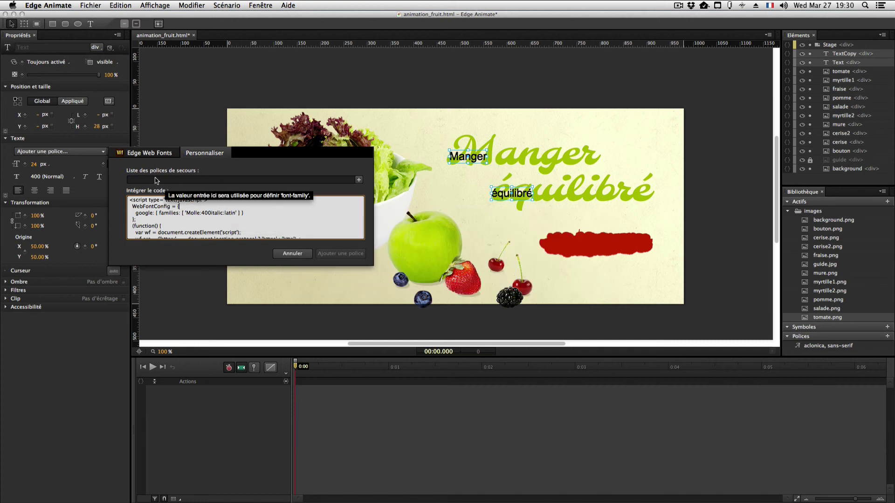
pyautogui.click(131, 180)
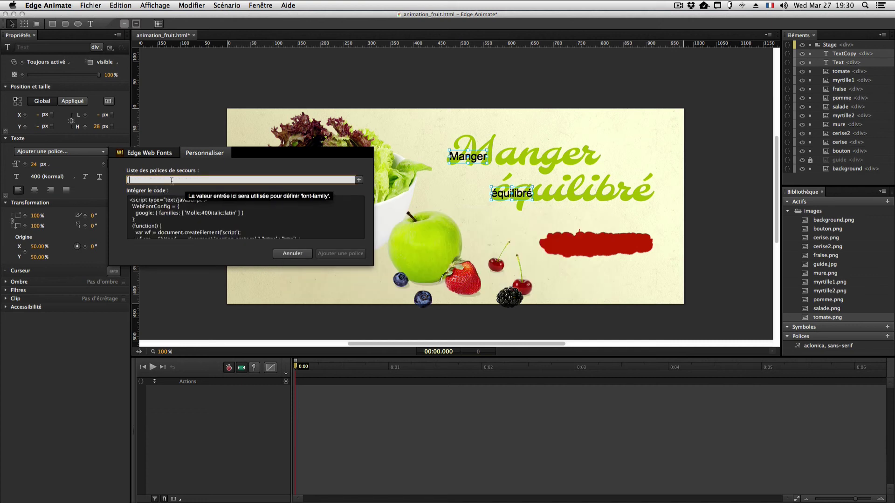
pyautogui.press('super+Tab')
pyautogui.click(396, 256)
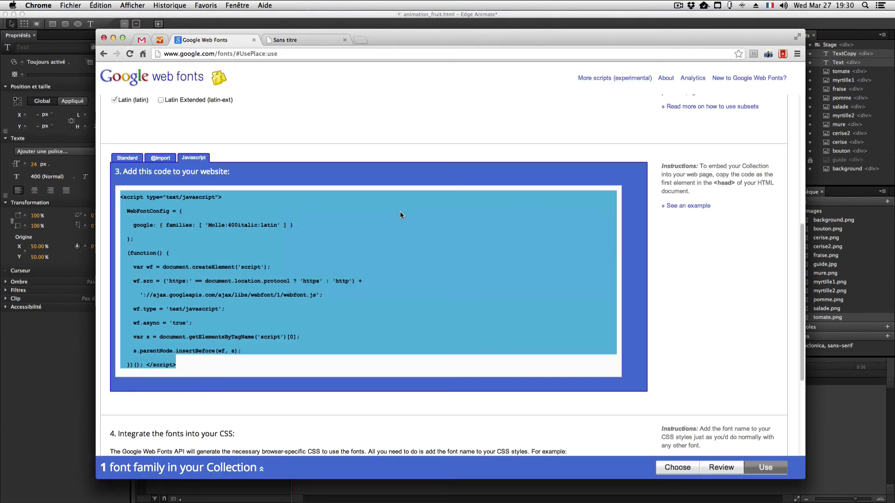
pyautogui.click(307, 262)
pyautogui.scroll(-4, 306, 262)
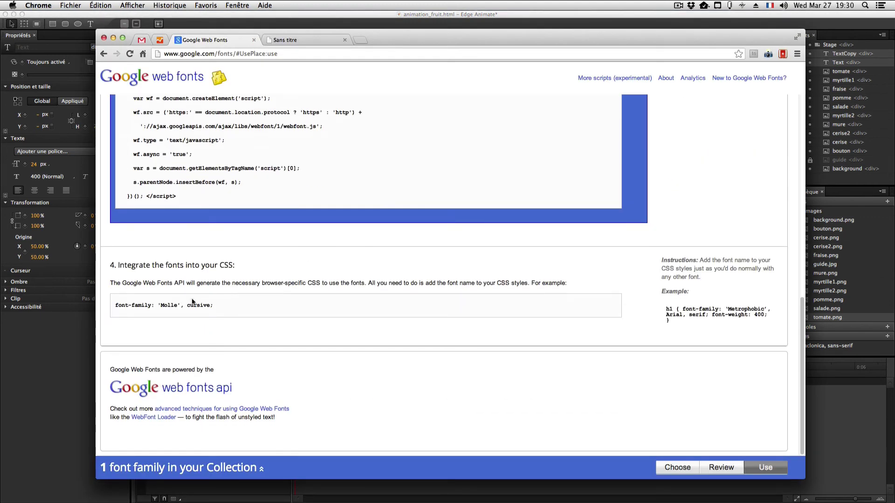
pyautogui.moveTo(159, 305); pyautogui.dragTo(212, 305)
pyautogui.press('super+c')
# Set the custom font's fallback list in Edge Animate to 'Molle', 'Georgia', cursive and add the font
pyautogui.press('super+Tab')
pyautogui.click(166, 180)
pyautogui.press('super+v')
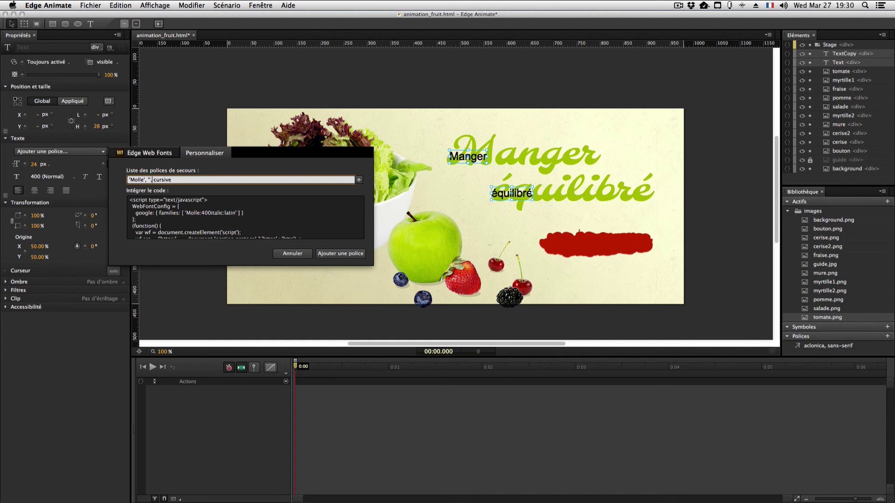
pyautogui.write('Georgia')
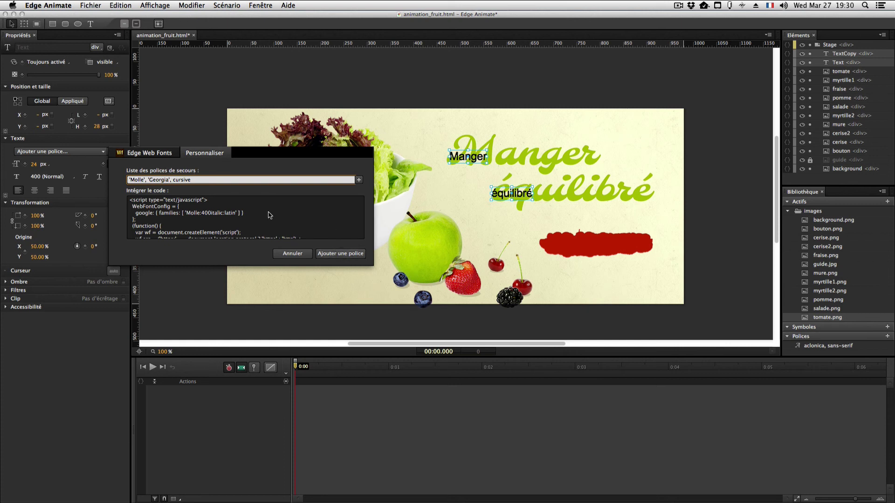
pyautogui.click(340, 253)
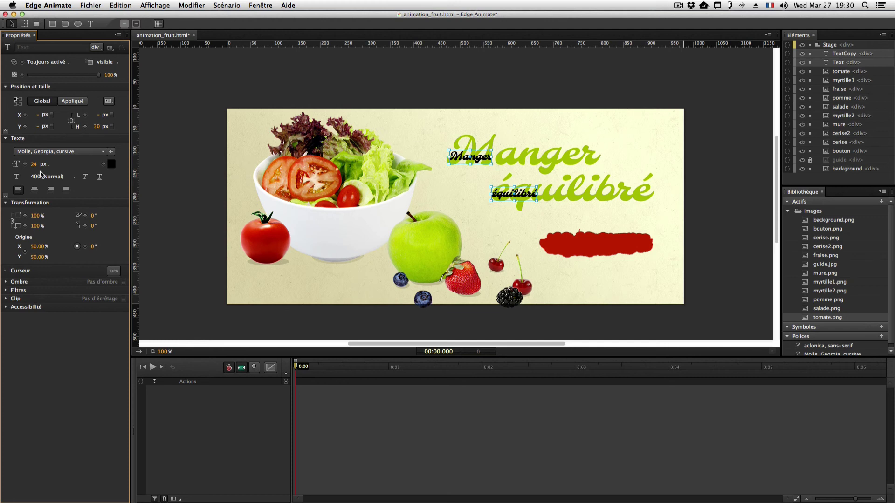
# Set both text elements' font size to 78 px and move "Manger" up to X 476, Y 57
pyautogui.moveTo(34, 164)
pyautogui.mouseDown()
pyautogui.moveTo(52, 164)
pyautogui.moveTo(42, 164)
pyautogui.mouseUp()
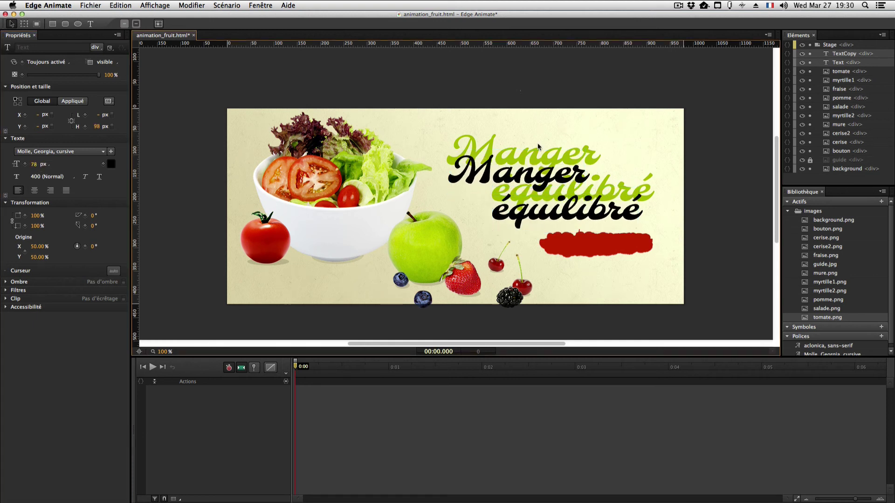
pyautogui.click(517, 170)
pyautogui.moveTo(517, 170); pyautogui.dragTo(518, 159)
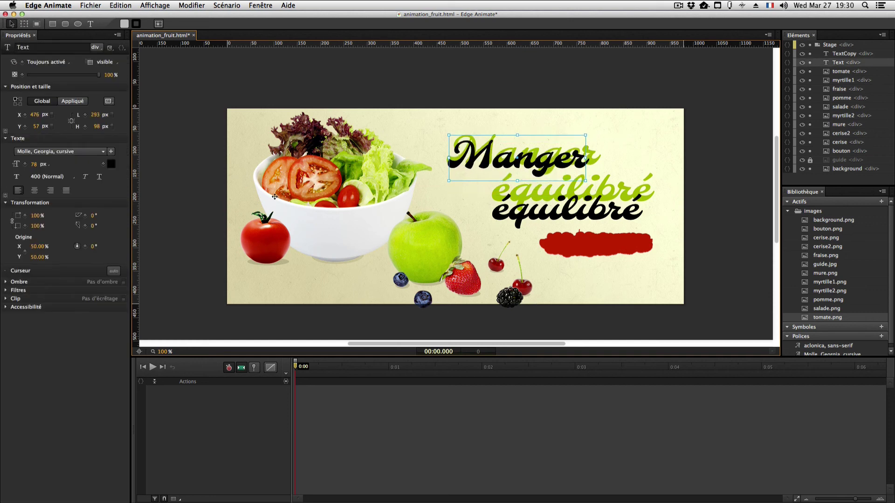
# Set the font size of both title texts, "Manger" and "équilibré", to 85 px
pyautogui.moveTo(33, 165); pyautogui.dragTo(35, 166)
pyautogui.click(39, 167)
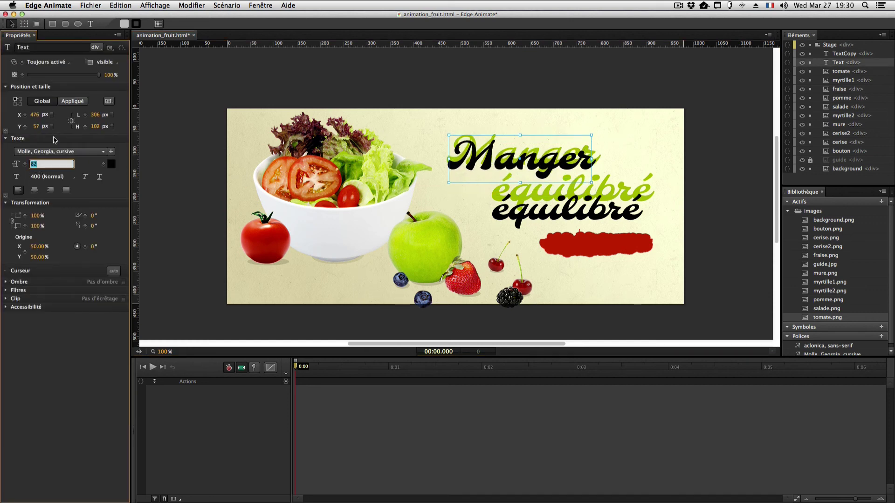
pyautogui.press('Return')
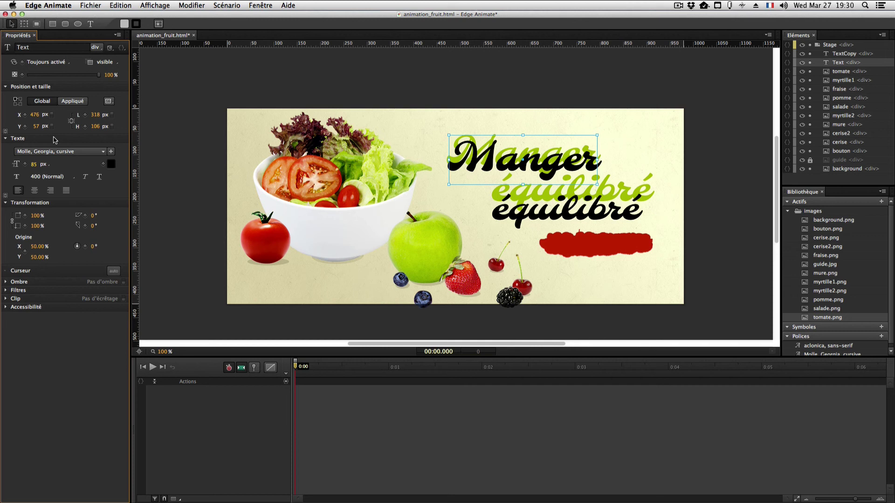
pyautogui.click(513, 225)
pyautogui.click(31, 163)
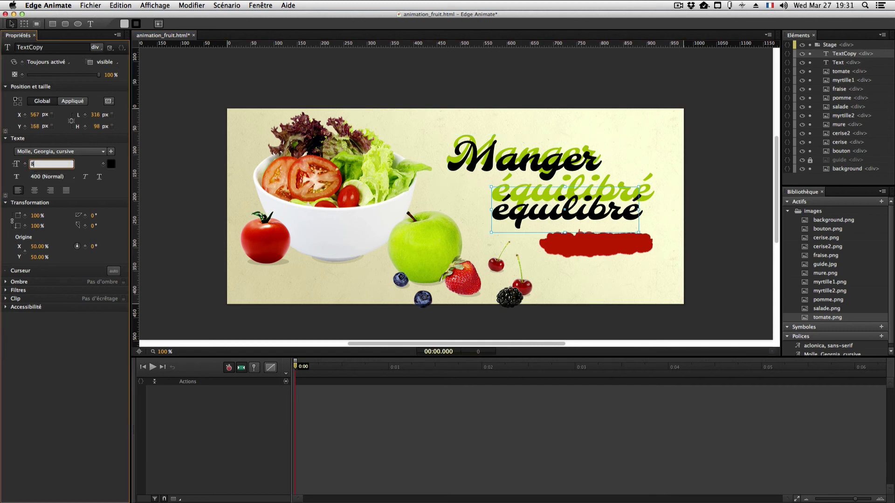
pyautogui.press('Return')
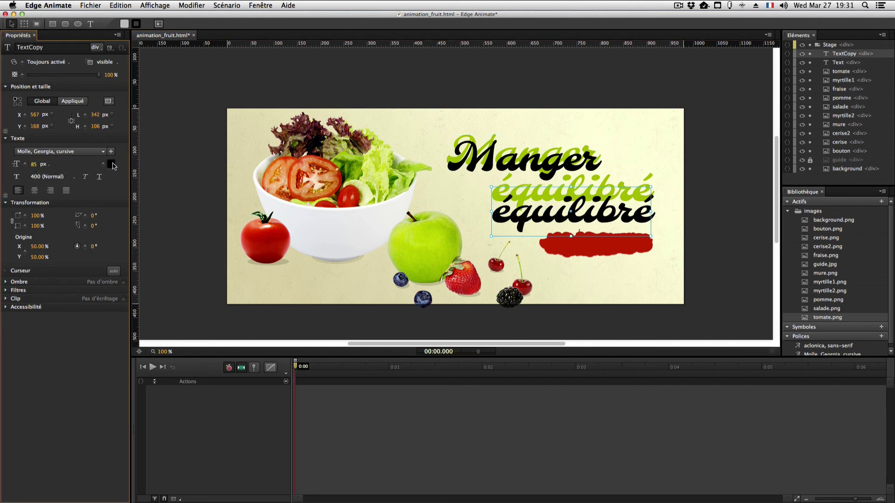
# Switch to Photoshop, copy the title text's hex colour a7bf2c, and return to Edge Animate
pyautogui.click(111, 164)
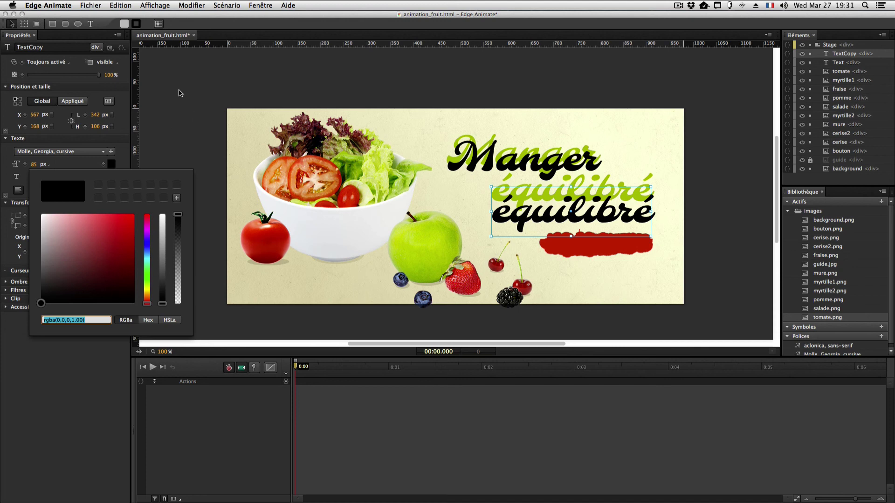
pyautogui.press('super+Tab')
pyautogui.press('super+Tab')
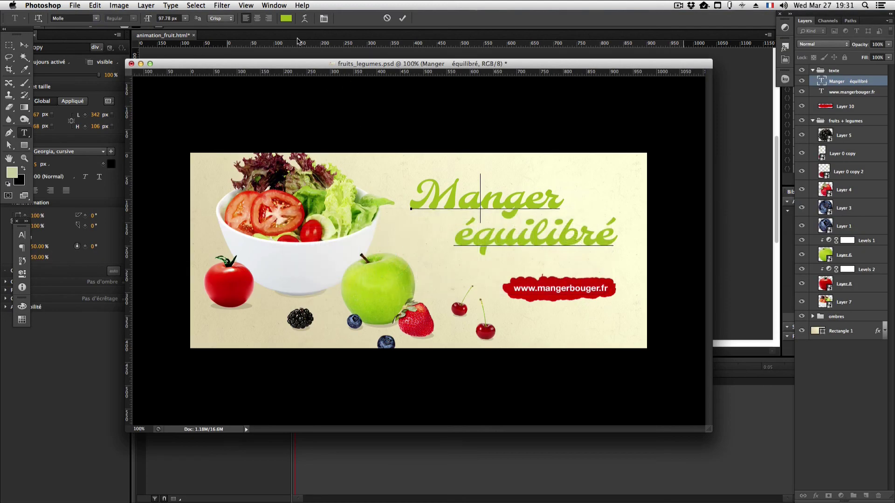
pyautogui.click(286, 19)
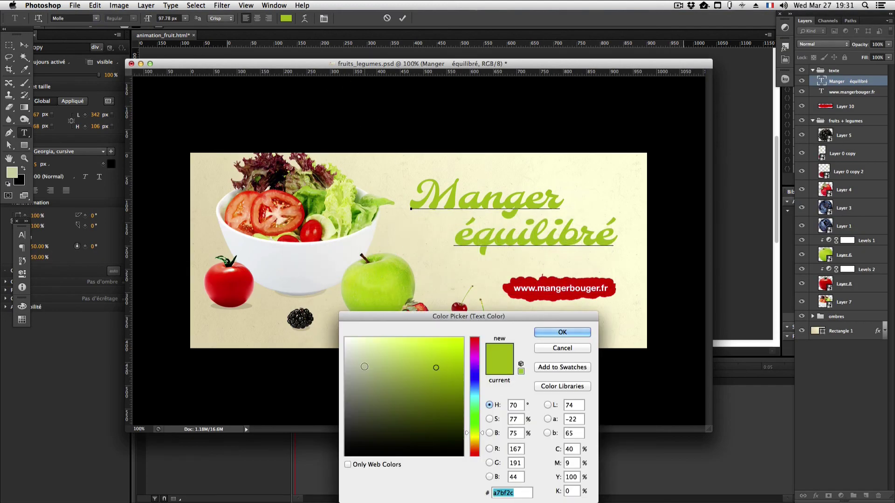
pyautogui.press('Return')
pyautogui.click(56, 362)
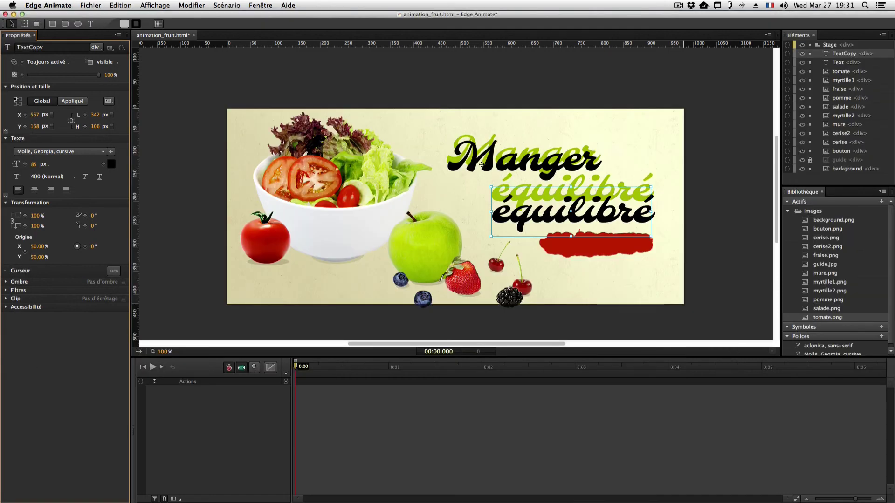
# Select both title texts and set their colour to the copied #a7bf2c
pyautogui.keyDown('shift'); pyautogui.click(481, 165); pyautogui.keyUp('shift')
pyautogui.click(111, 164)
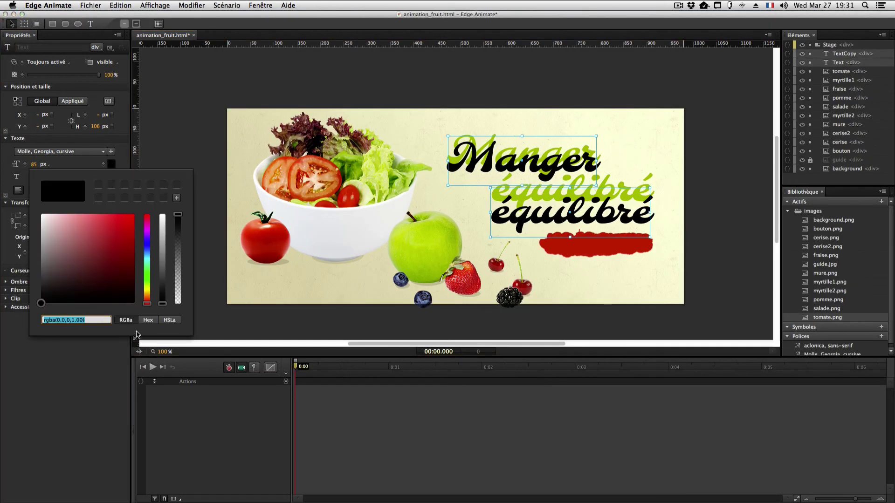
pyautogui.press('super+v')
pyautogui.press('Return')
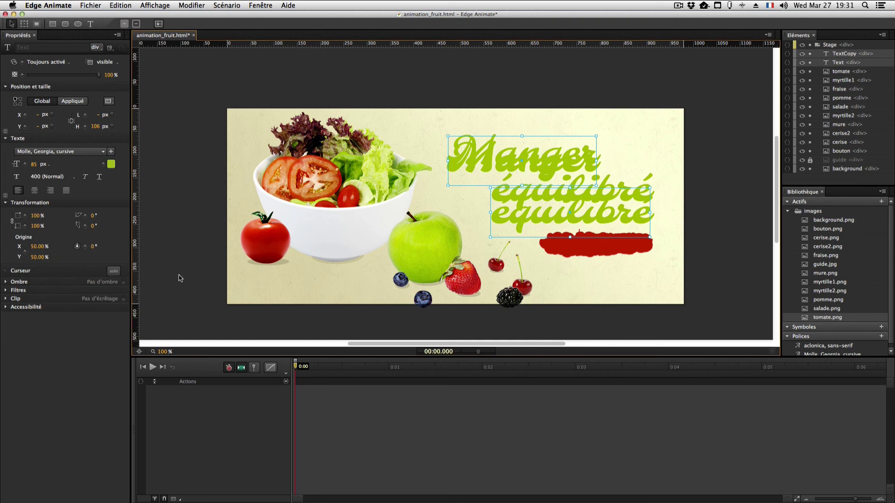
# Align the title with the guide by moving "Manger" to X 474, Y 44 and "équilibré" to X 567, Y 121
pyautogui.click(363, 84)
pyautogui.moveTo(507, 159); pyautogui.dragTo(507, 152)
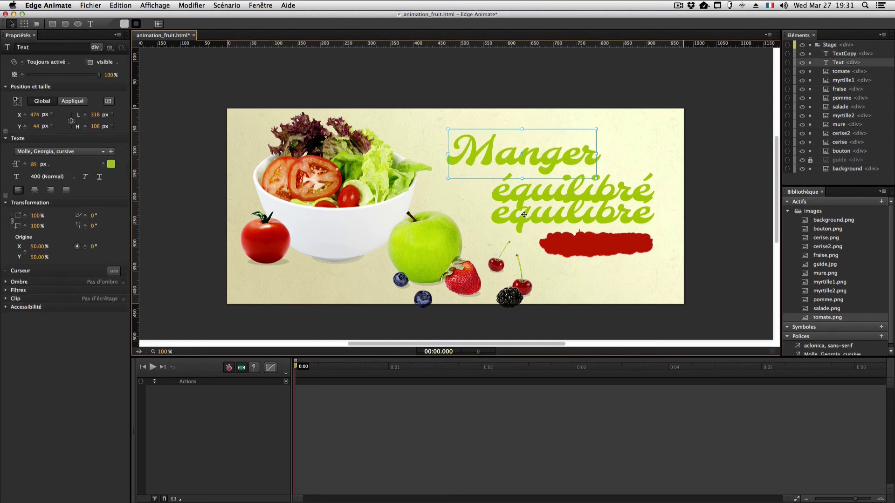
pyautogui.moveTo(524, 215); pyautogui.dragTo(524, 193)
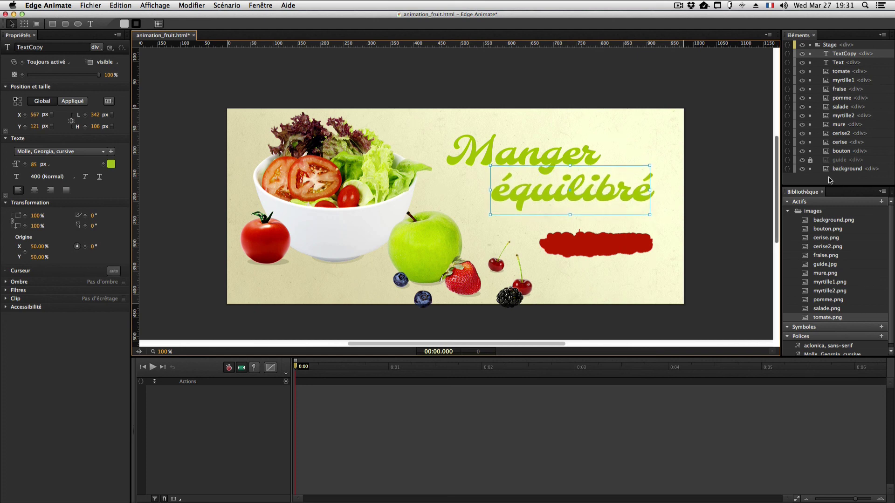
# Toggle the guide element's visibility to compare the rebuilt banner with the guide
pyautogui.click(842, 162)
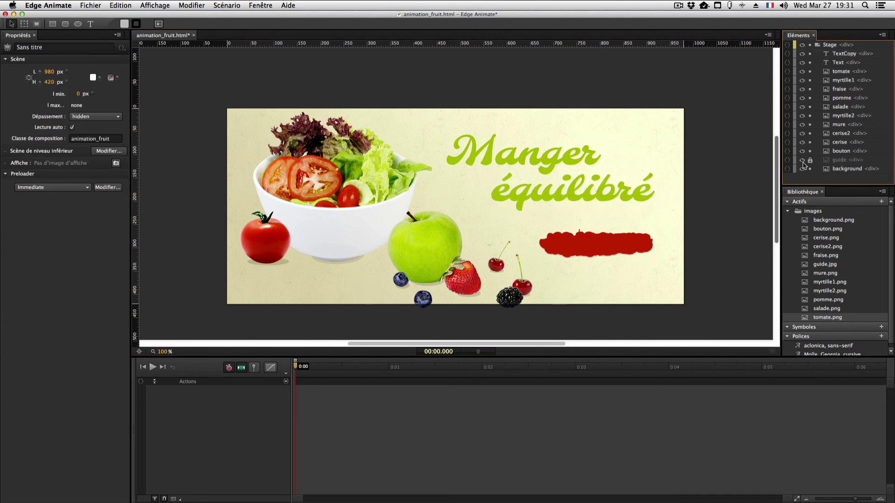
pyautogui.click(803, 160)
pyautogui.click(802, 160)
pyautogui.click(803, 160)
pyautogui.click(802, 162)
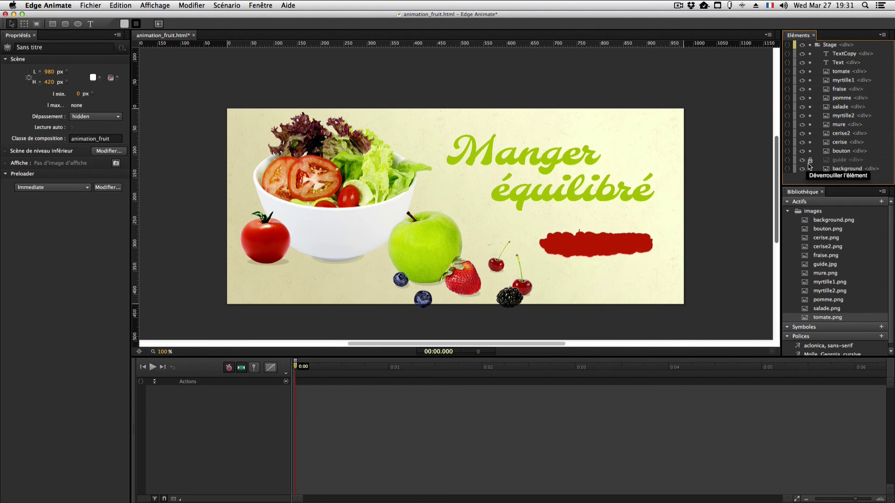
pyautogui.click(802, 162)
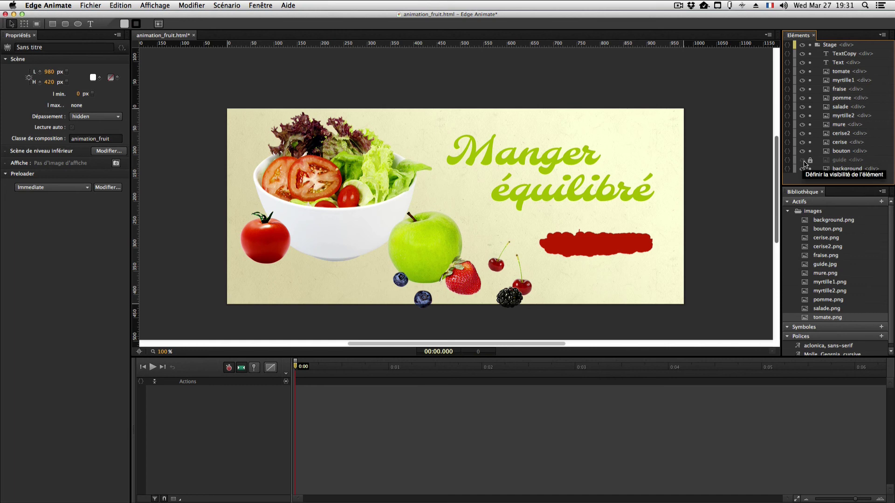
pyautogui.click(802, 161)
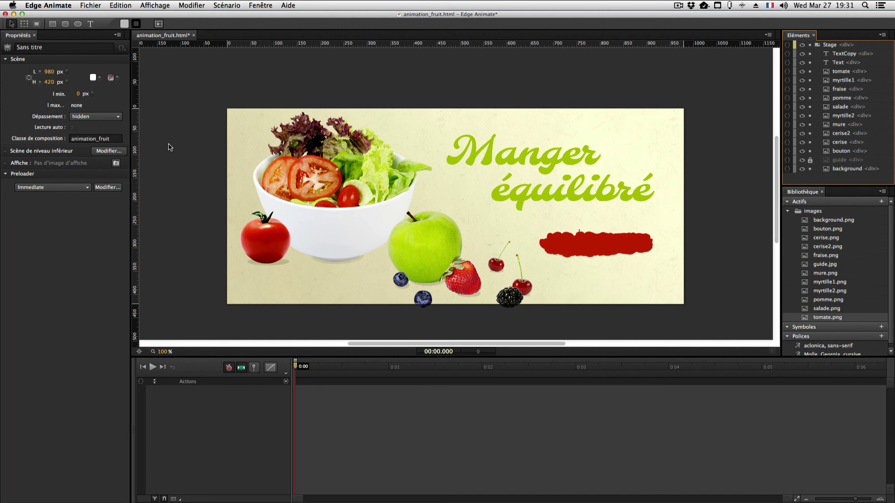
pyautogui.click(90, 23)
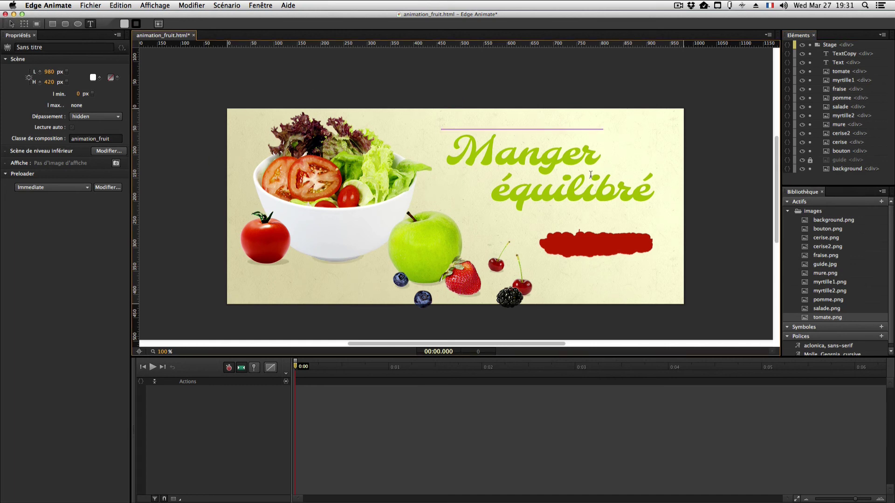
pyautogui.click(549, 243)
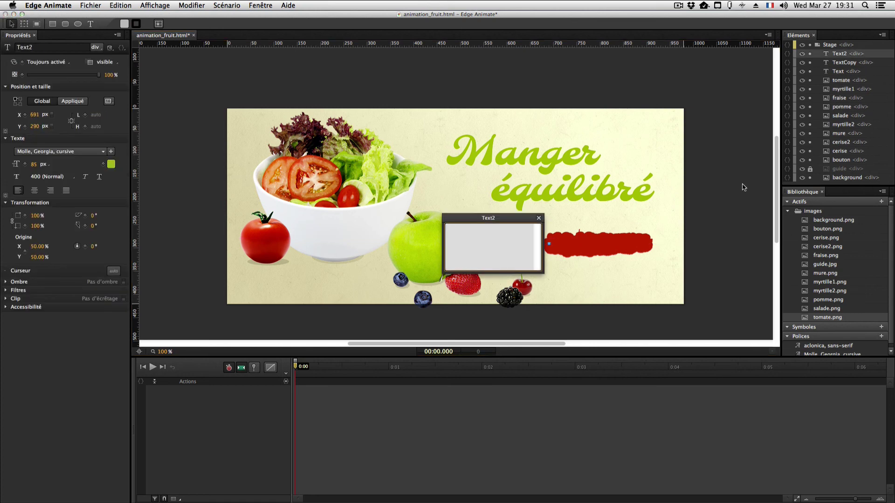
pyautogui.write('www.banger')
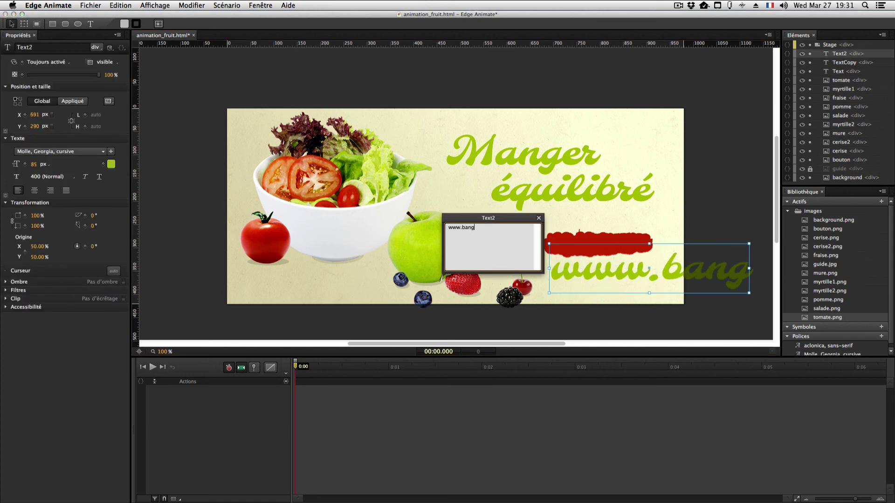
pyautogui.press('BackSpace')
pyautogui.press('BackSpace')
pyautogui.press('BackSpace')
pyautogui.press('BackSpace')
pyautogui.press('BackSpace')
pyautogui.press('BackSpace')
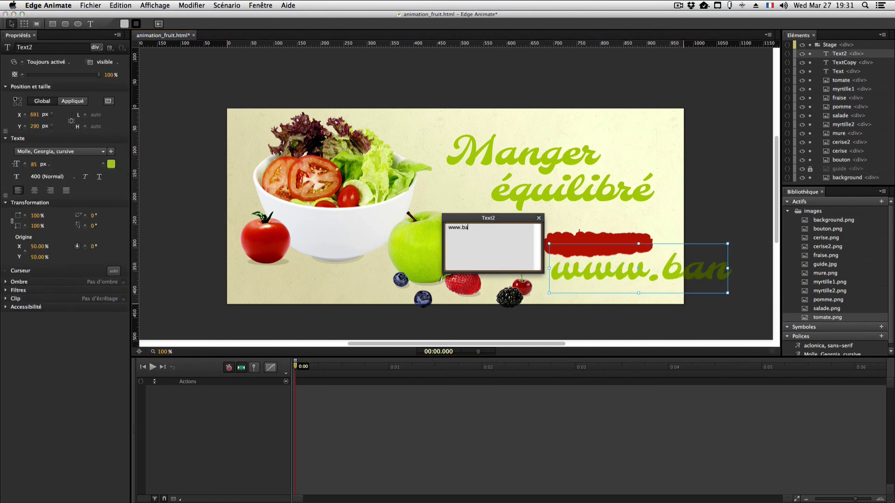
pyautogui.write('mangerbouger.fr')
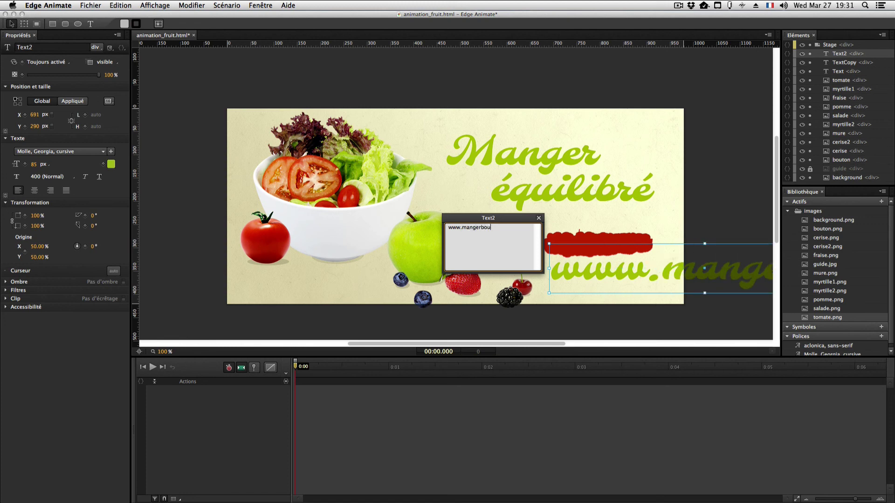
pyautogui.click(665, 290)
# Format the web address text in Arial, Helvetica, sans-serif, white (ffffff), weight 700 (Bold), with centred alignment
pyautogui.click(60, 152)
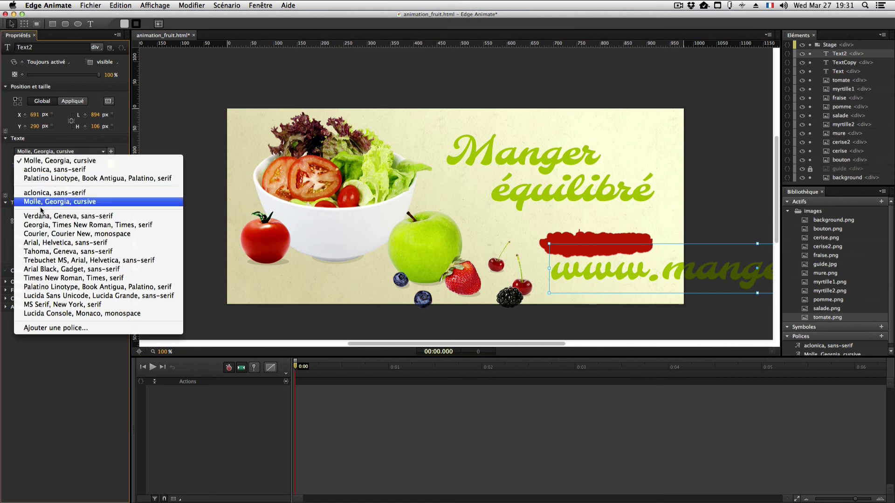
pyautogui.click(53, 244)
pyautogui.click(111, 164)
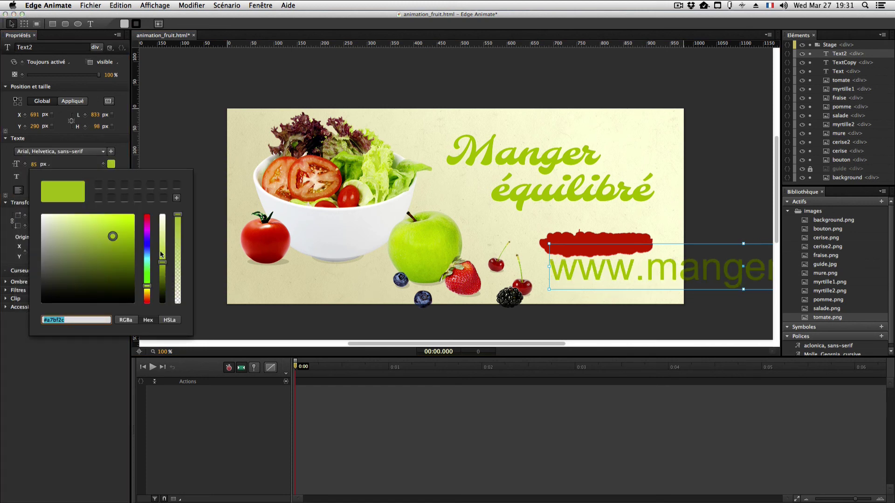
pyautogui.write('ffffff')
pyautogui.press('Return')
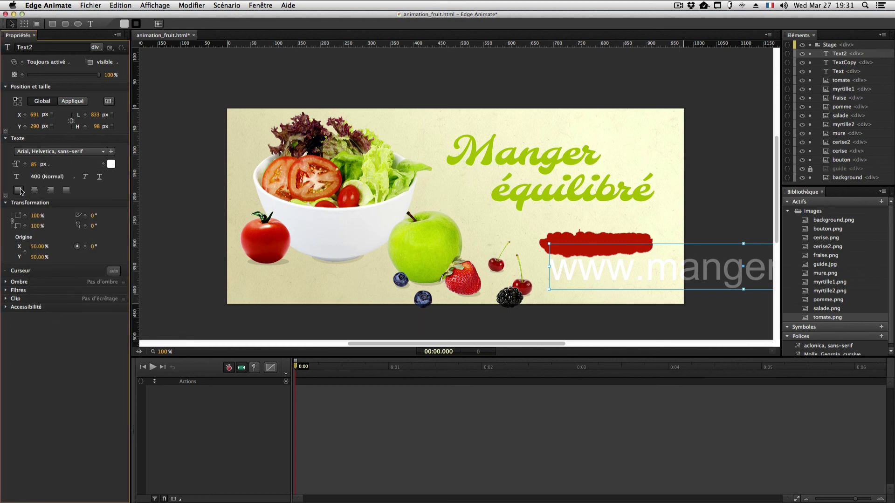
pyautogui.click(47, 177)
pyautogui.click(45, 236)
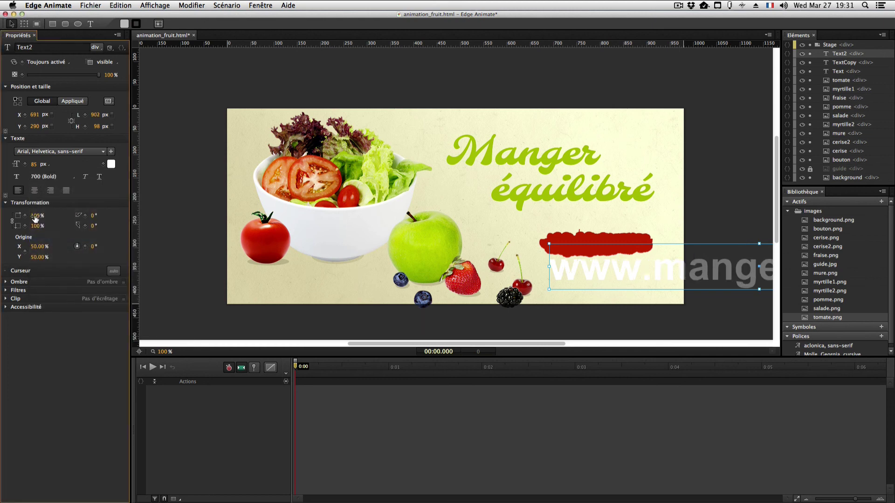
pyautogui.click(35, 190)
# Set the web address text's font size to 19 px
pyautogui.moveTo(34, 164); pyautogui.dragTo(3, 165)
pyautogui.click(34, 164)
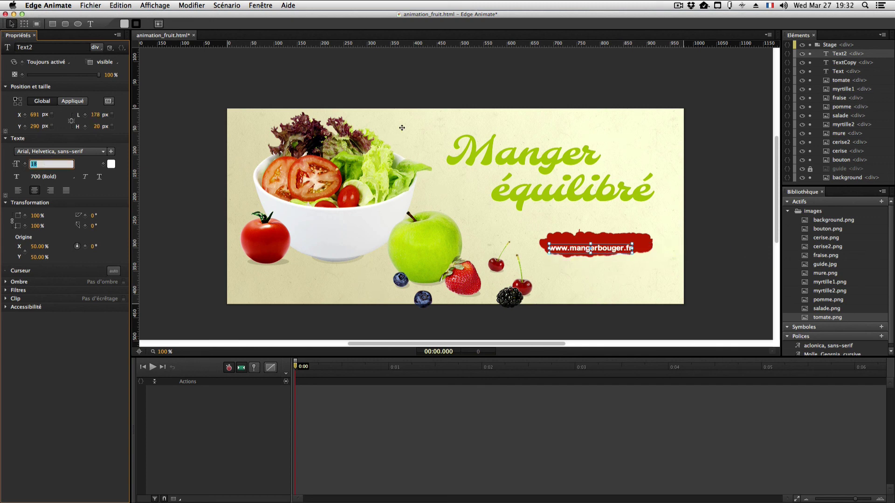
pyautogui.write('19')
pyautogui.press('Return')
# Centre the web address text over the red button at about X 693, Y 281, and deselect it
pyautogui.moveTo(646, 247); pyautogui.dragTo(646, 243)
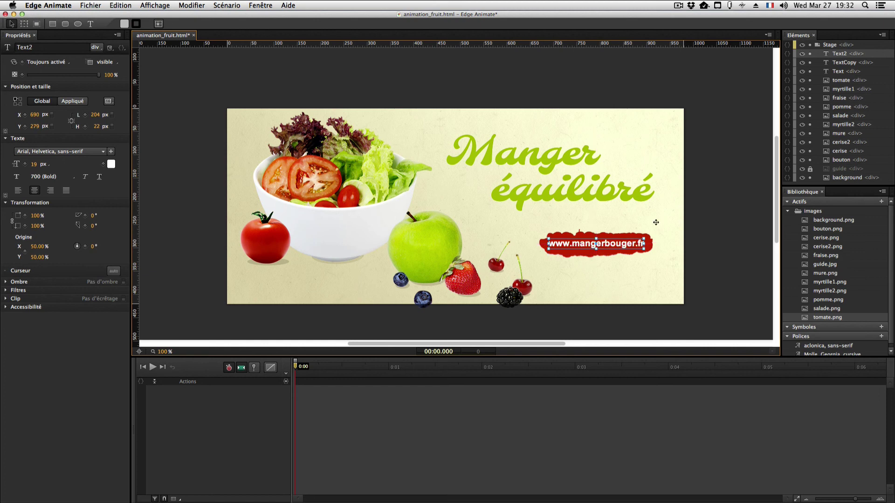
pyautogui.press('Right')
pyautogui.press('Right')
pyautogui.press('Right')
pyautogui.press('Down')
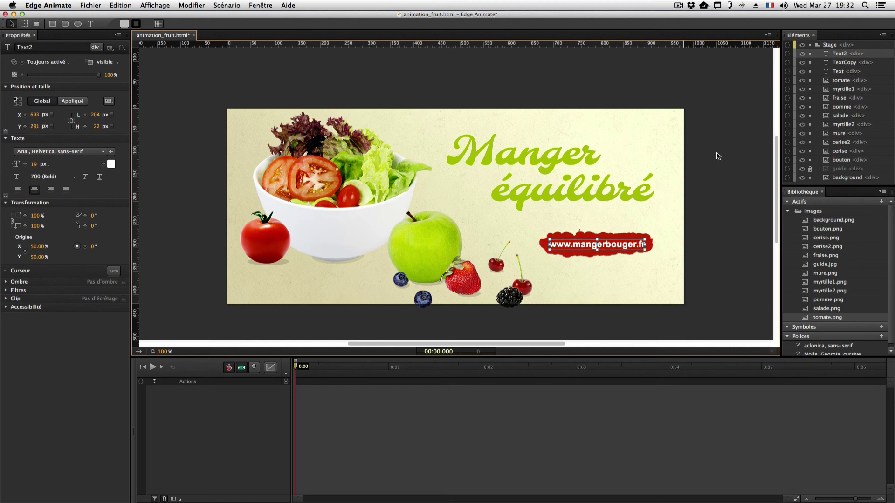
pyautogui.press('Right')
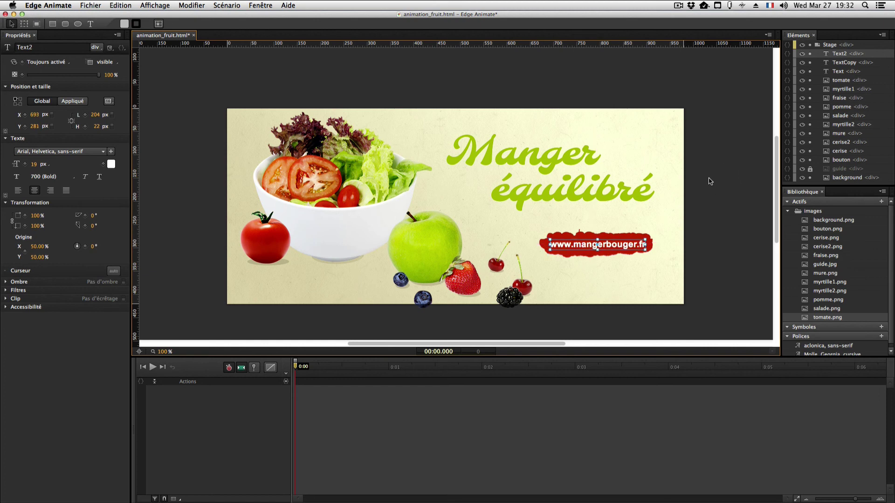
pyautogui.click(710, 182)
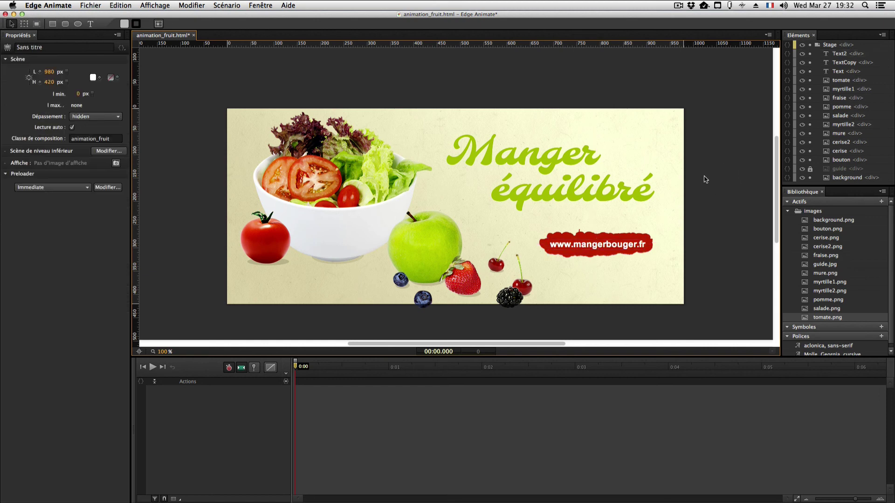
pyautogui.click(808, 175)
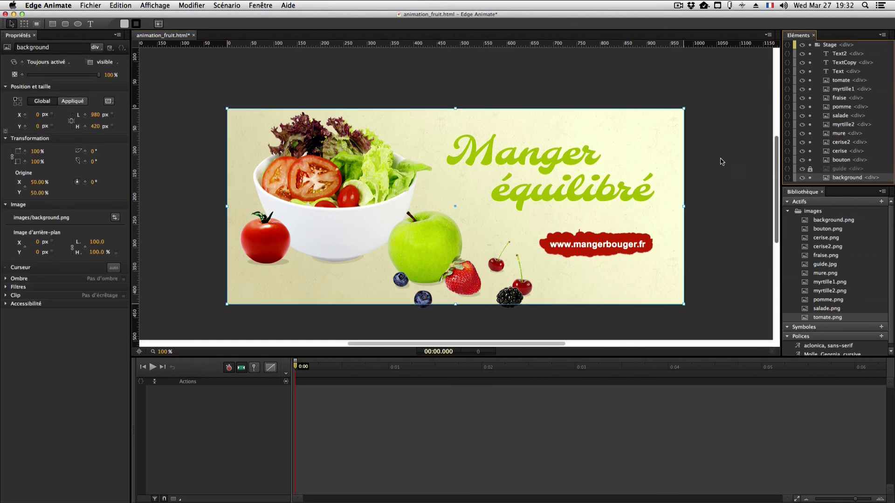
pyautogui.click(285, 83)
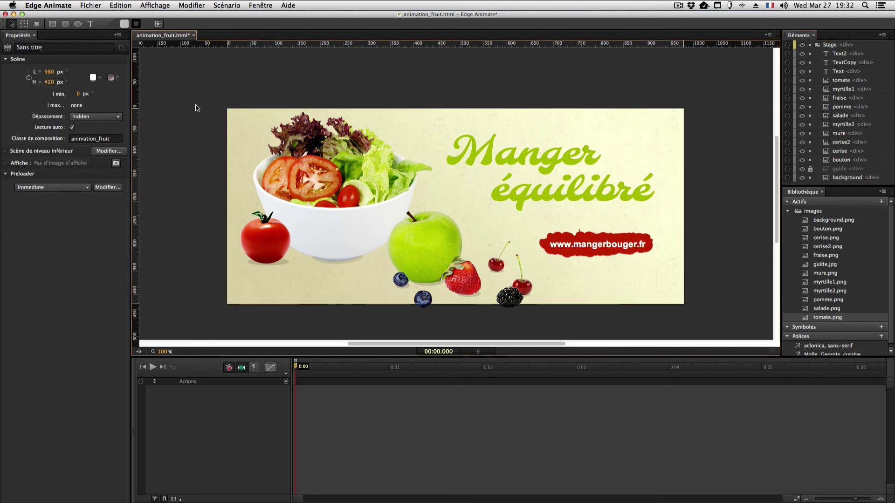
pyautogui.scroll(-1, 210, 124)
pyautogui.click(303, 207)
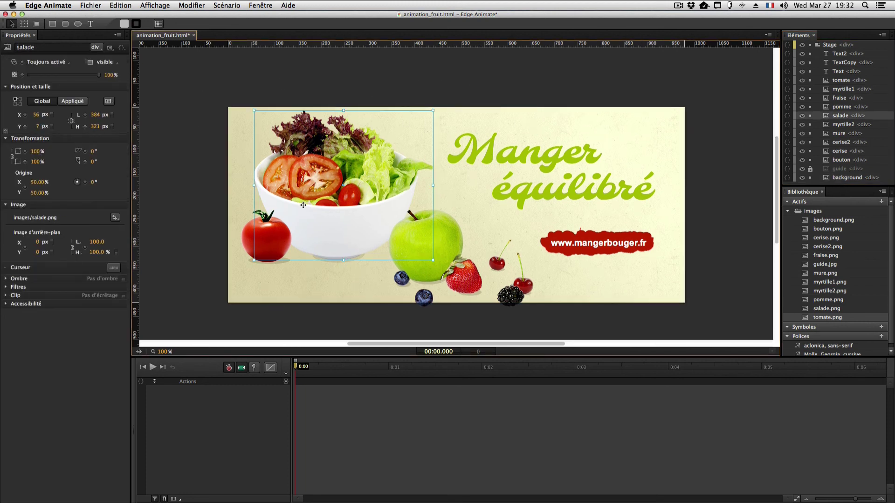
pyautogui.click(504, 157)
pyautogui.click(339, 80)
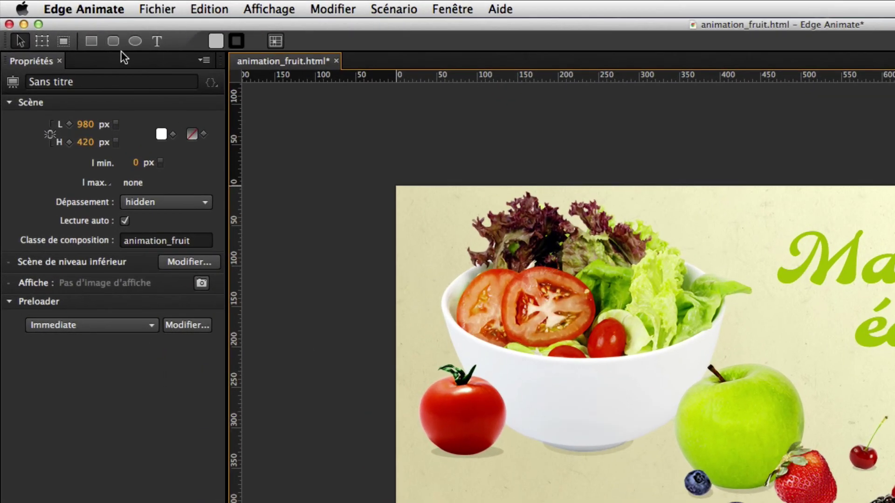
pyautogui.press('m')
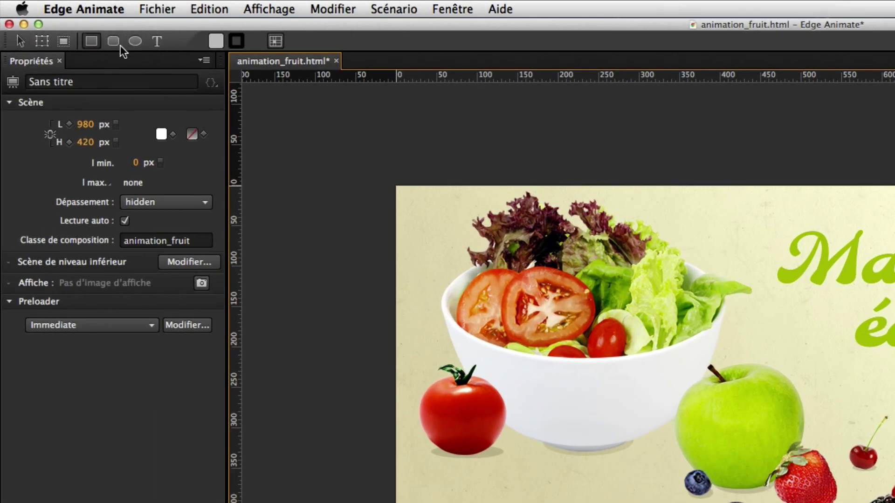
pyautogui.moveTo(390, 337); pyautogui.dragTo(873, 424)
pyautogui.press('Delete')
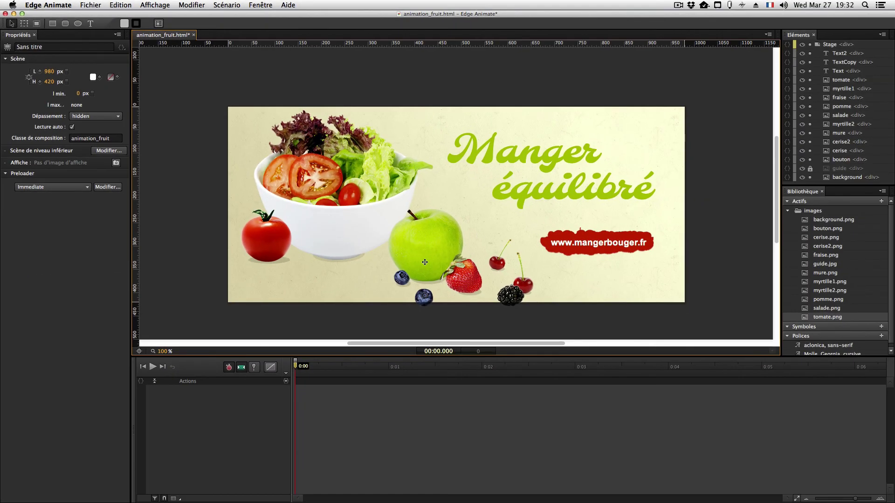
# Draw a flat ellipse about 77 by 19 px beneath the tomato at about X 48, Y 319 as its shadow
pyautogui.click(78, 24)
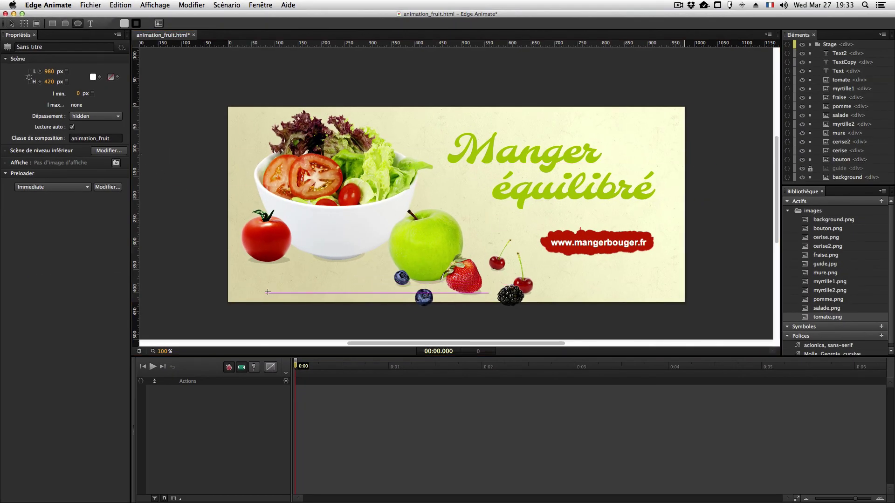
pyautogui.moveTo(247, 254); pyautogui.dragTo(284, 259)
pyautogui.press('v')
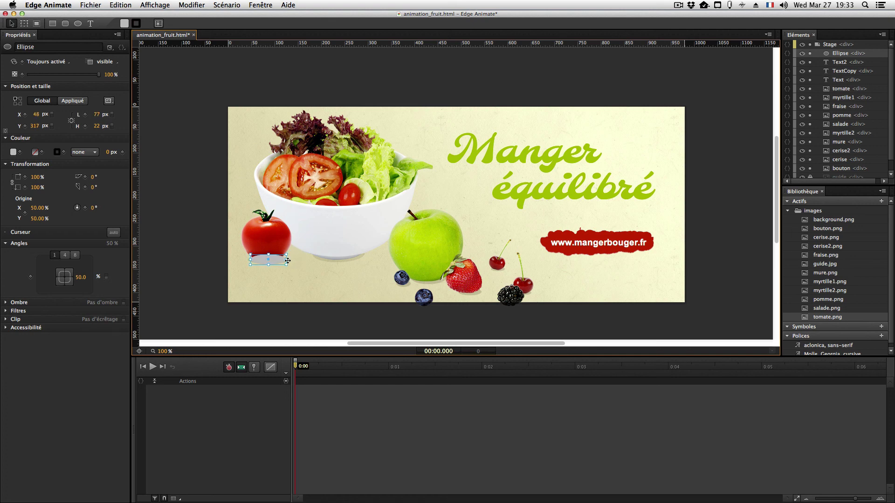
pyautogui.click(288, 261)
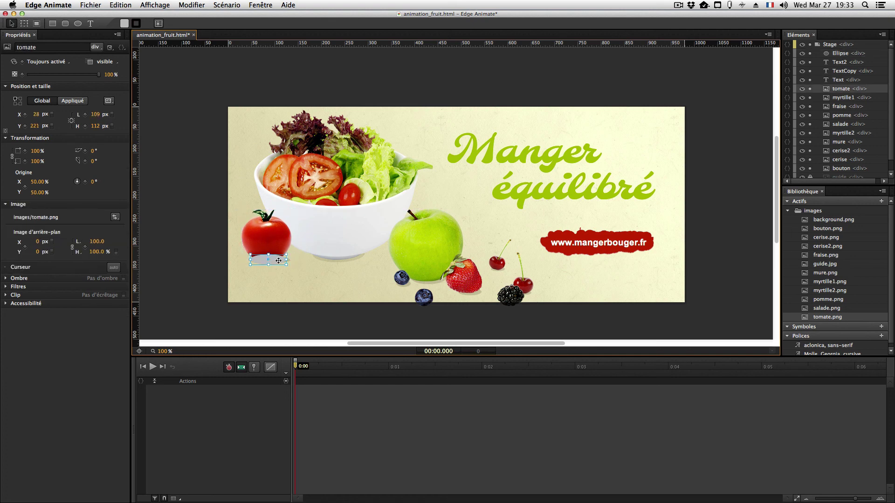
pyautogui.click(278, 261)
pyautogui.moveTo(269, 254); pyautogui.dragTo(269, 256)
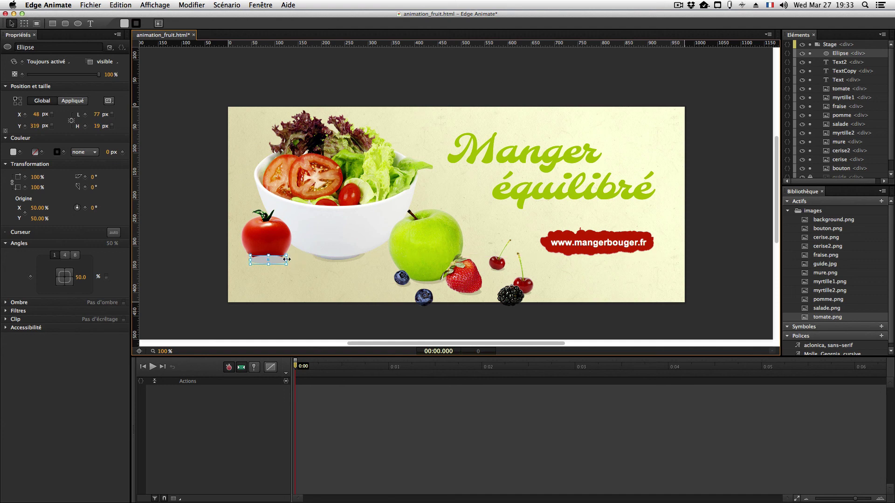
pyautogui.click(219, 239)
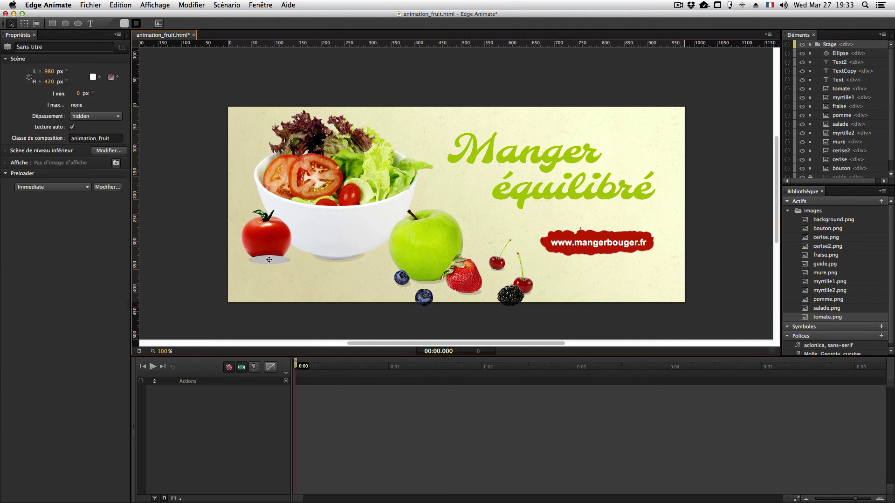
# Duplicate the shadow ellipse beneath the salad bowl, apple, strawberry, both cherries and the upper blueberry, sizing each copy to its fruit
pyautogui.press('super+v')
pyautogui.moveTo(269, 260); pyautogui.dragTo(338, 248)
pyautogui.moveTo(338, 256); pyautogui.dragTo(449, 278)
pyautogui.moveTo(429, 278); pyautogui.dragTo(483, 296)
pyautogui.moveTo(469, 291); pyautogui.dragTo(507, 273)
pyautogui.moveTo(501, 269); pyautogui.dragTo(405, 284)
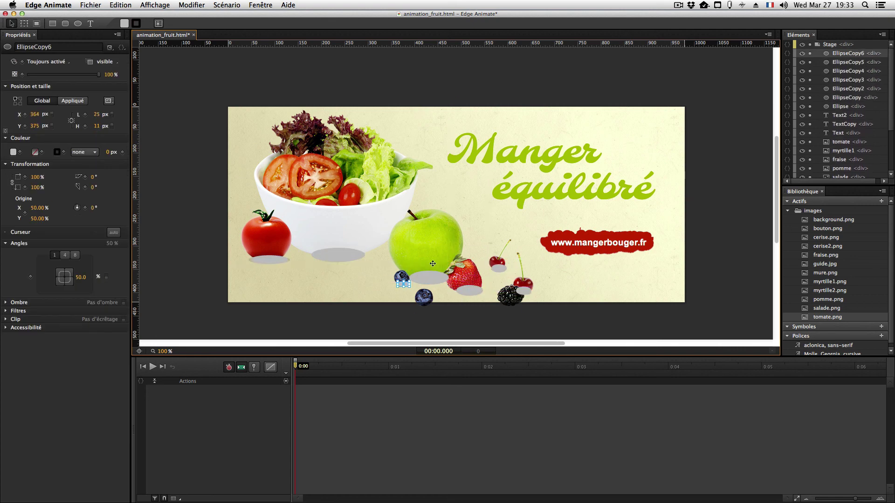
# Select all seven shadow ellipses and move them in the stacking order to just below bouton, above the guide
pyautogui.click(524, 291)
pyautogui.keyDown('shift'); pyautogui.click(499, 269); pyautogui.keyUp('shift')
pyautogui.keyDown('shift'); pyautogui.click(470, 290); pyautogui.keyUp('shift')
pyautogui.keyDown('shift'); pyautogui.click(429, 278); pyautogui.keyUp('shift')
pyautogui.keyDown('shift'); pyautogui.click(404, 284); pyautogui.keyUp('shift')
pyautogui.keyDown('shift'); pyautogui.click(269, 261); pyautogui.keyUp('shift')
pyautogui.keyDown('shift'); pyautogui.click(338, 255); pyautogui.keyUp('shift')
pyautogui.moveTo(845, 186); pyautogui.dragTo(844, 279)
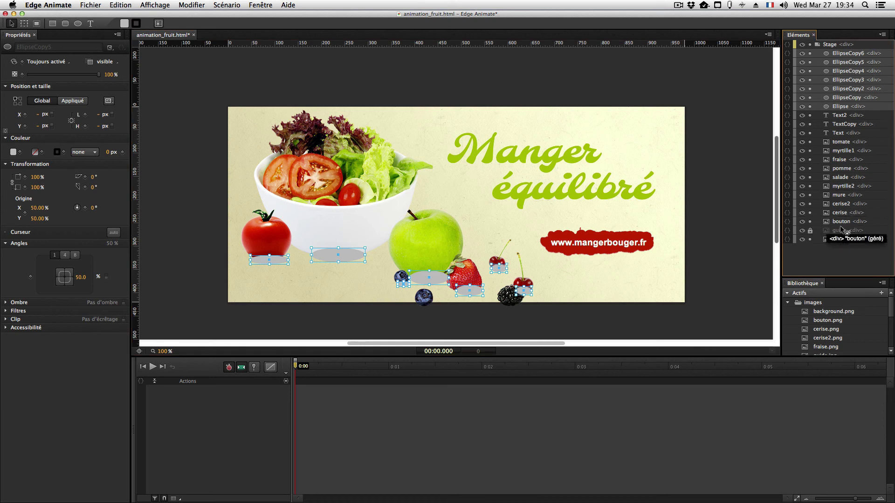
pyautogui.moveTo(842, 229); pyautogui.dragTo(841, 232)
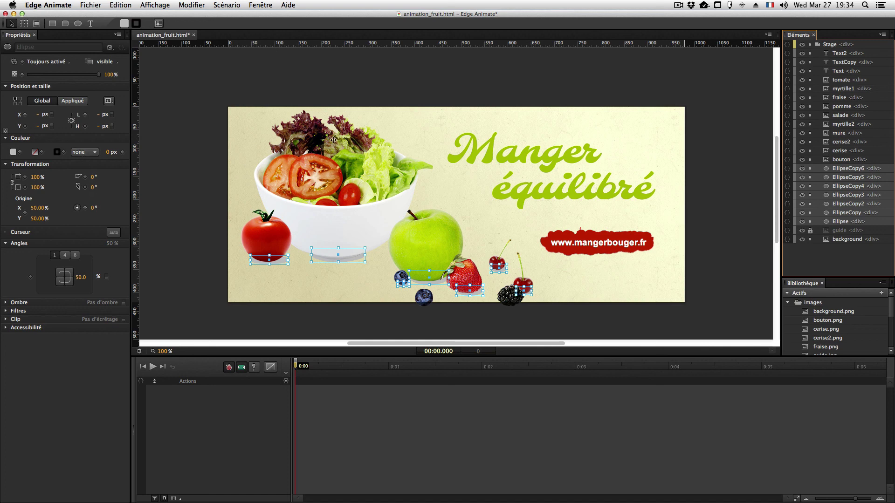
# Switch to Photoshop, sample the tomato's shadow colour 847a5d as the foreground colour, and return to Edge Animate
pyautogui.press('super+Tab')
pyautogui.click(12, 172)
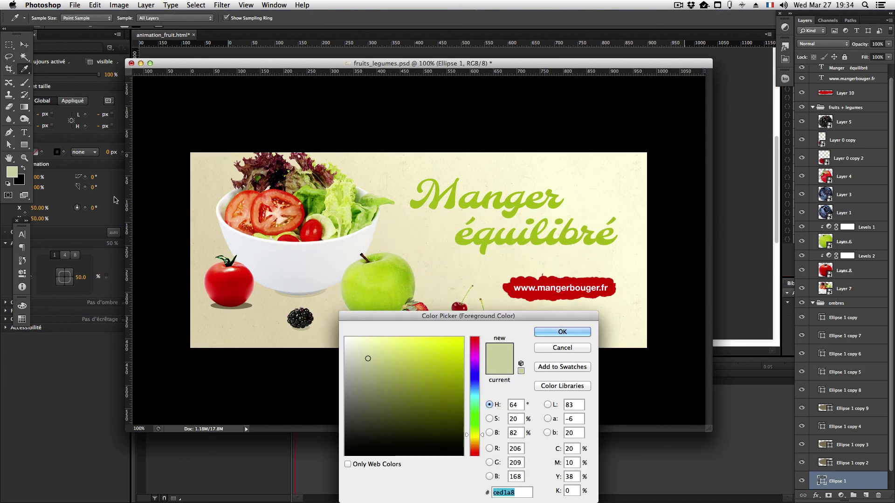
pyautogui.click(251, 311)
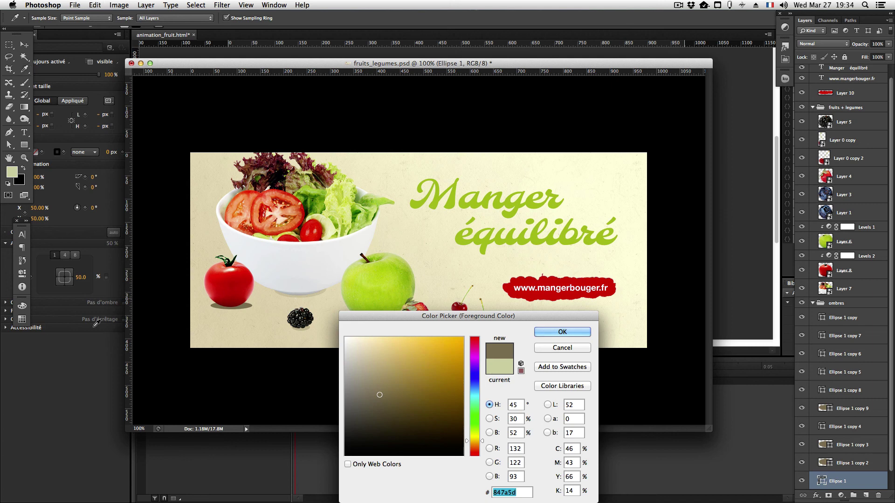
pyautogui.press('Return')
pyautogui.press('super+Tab')
# Set the fill colour of the seven selected shadow ellipses to #847a5d
pyautogui.click(13, 152)
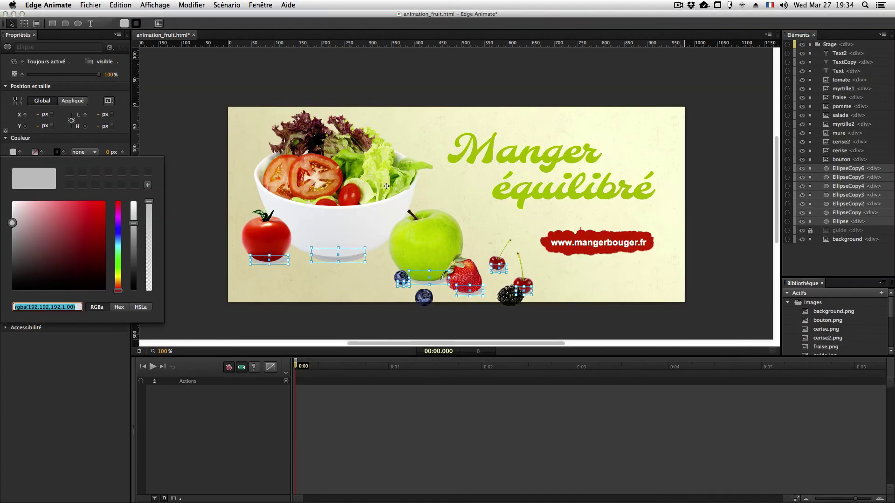
pyautogui.press('Escape')
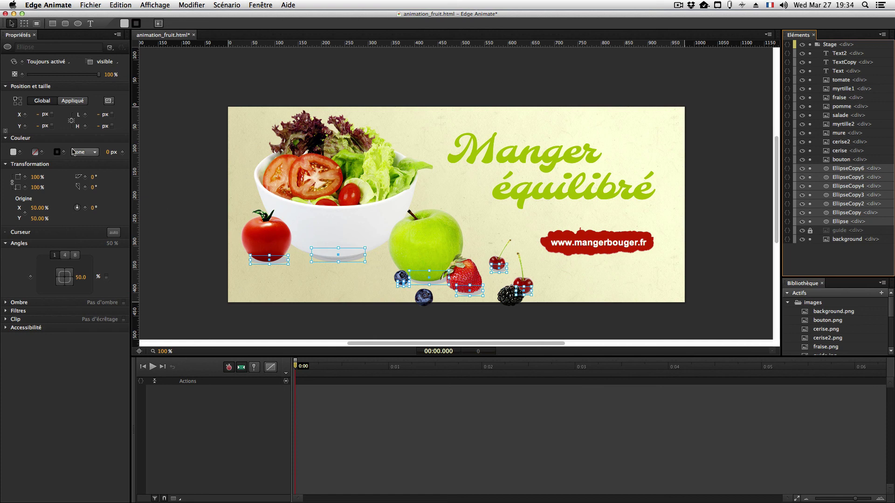
pyautogui.click(13, 152)
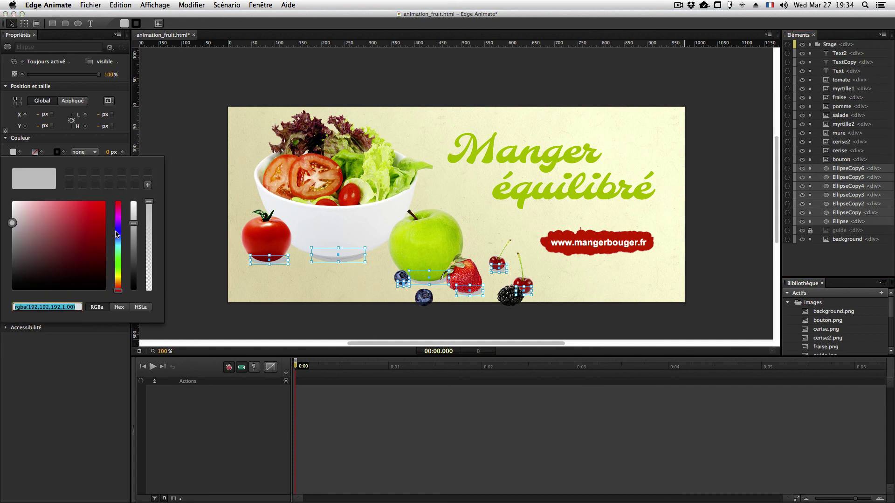
pyautogui.write('#847a5d')
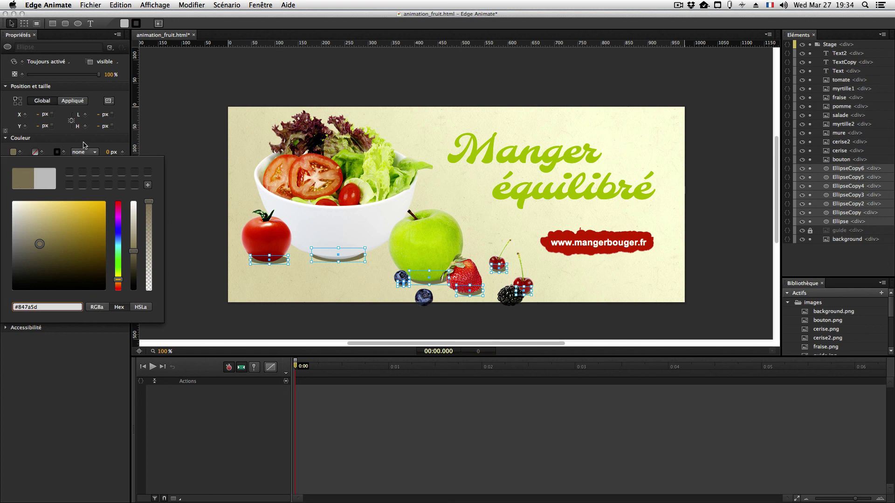
pyautogui.press('Return')
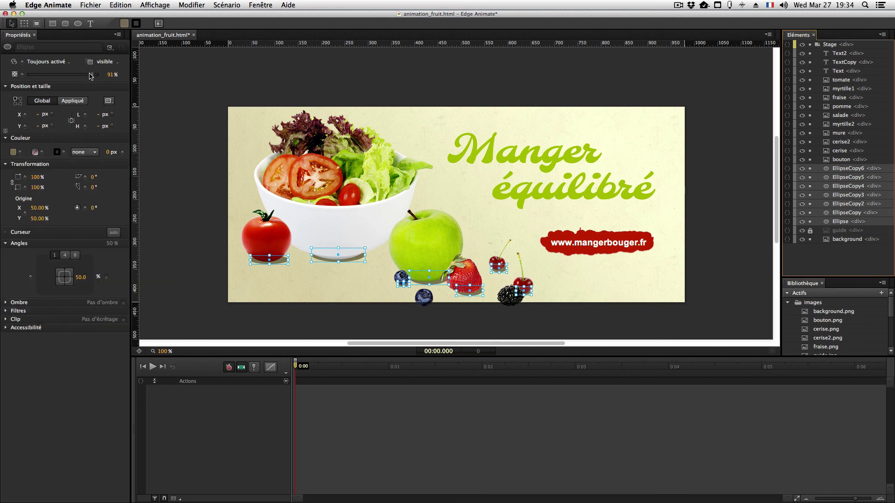
# Set the opacity of the shadow ellipses to 20% and deselect them
pyautogui.moveTo(91, 76); pyautogui.dragTo(113, 78)
pyautogui.click(110, 74)
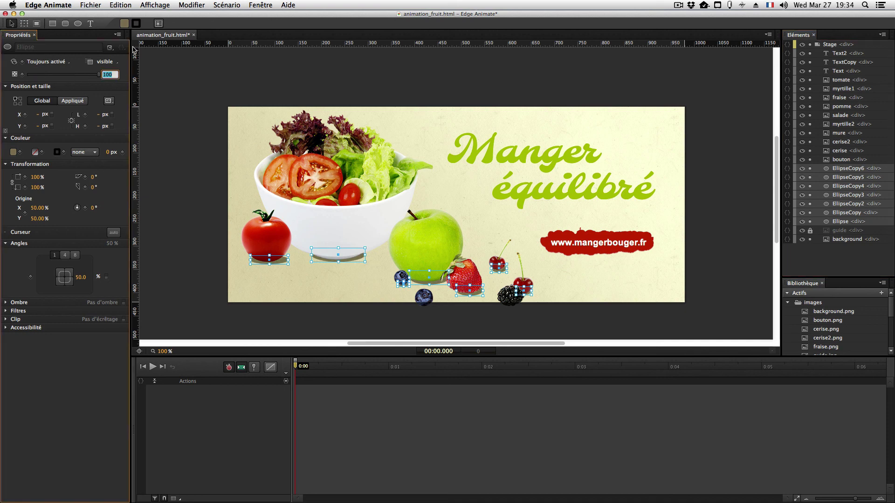
pyautogui.write('20')
pyautogui.press('Return')
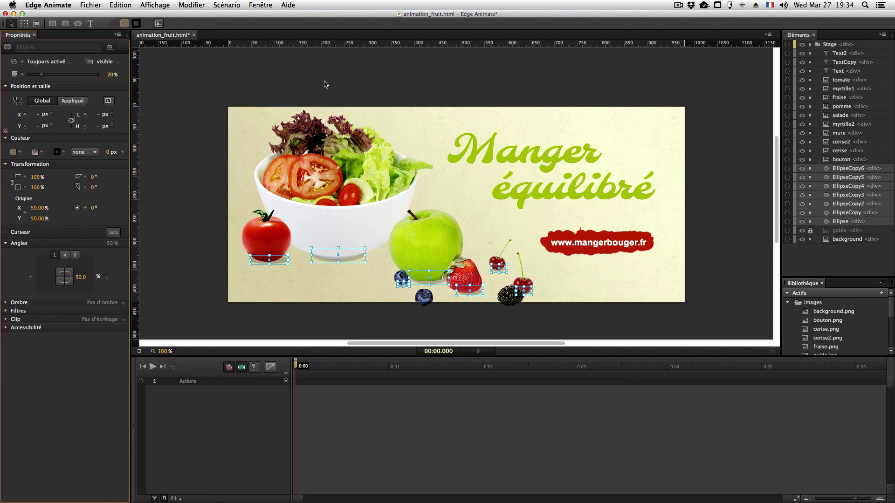
pyautogui.click(324, 290)
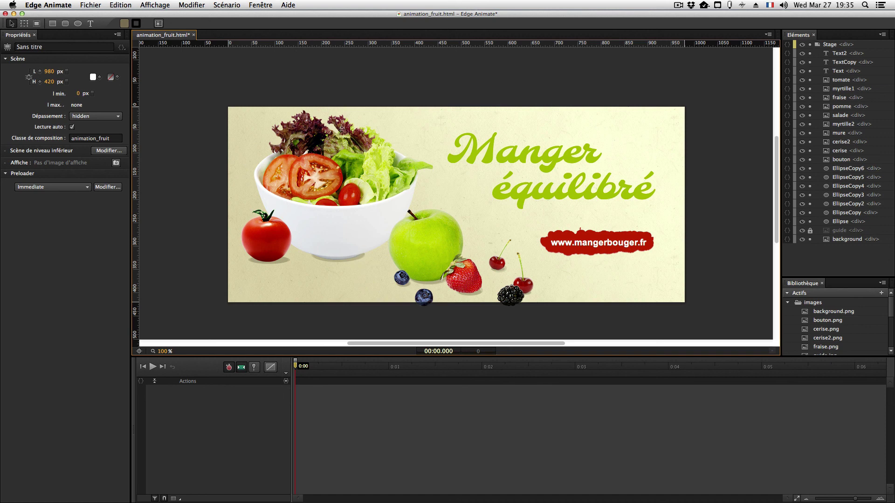
# Try moving the salad bowl image away from its shadow, and undo the move
pyautogui.moveTo(328, 130); pyautogui.dragTo(322, 190)
pyautogui.press('super+z')
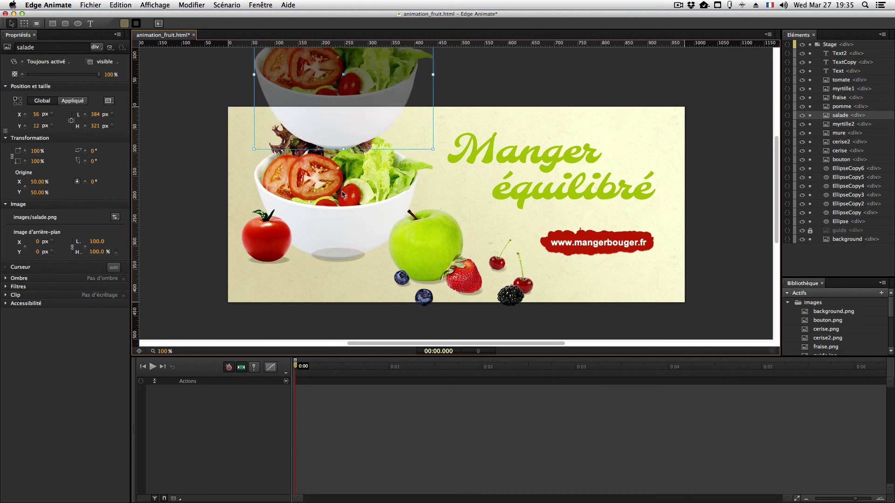
pyautogui.press('super+z')
pyautogui.click(189, 58)
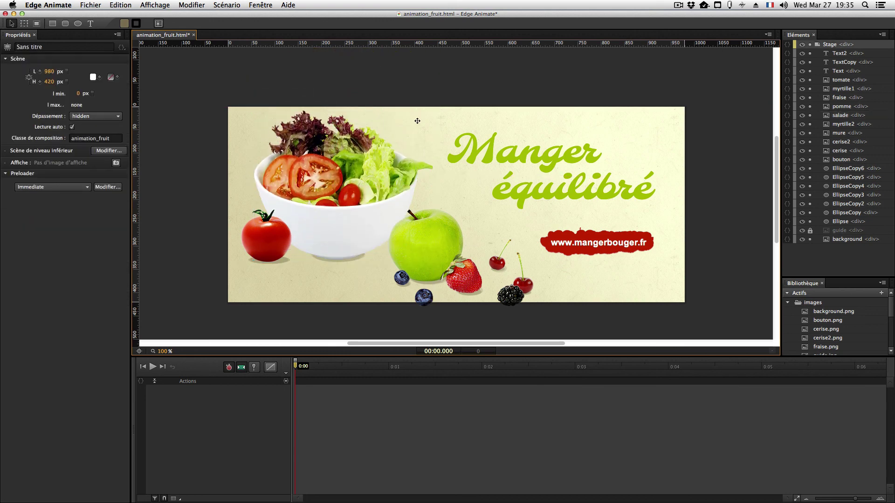
# Save the animation_fruit.html composition and clear the selection
pyautogui.press('super+s')
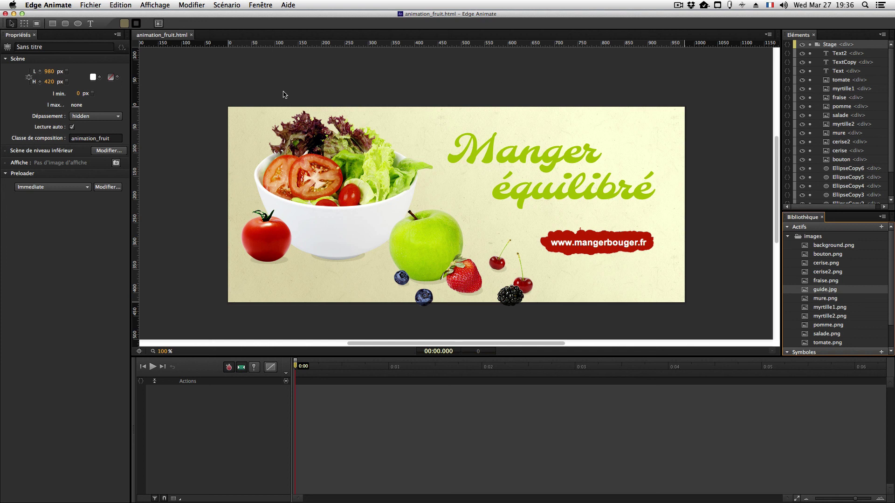
pyautogui.click(201, 76)
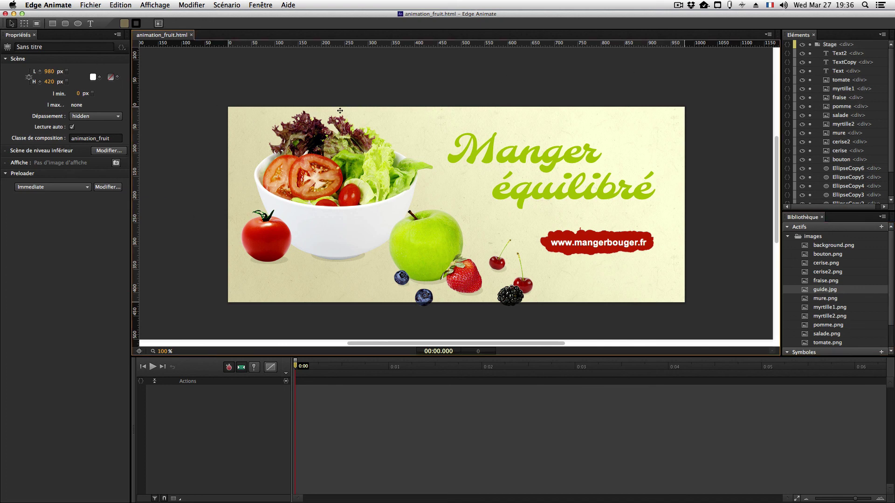
# Try out a wider stage and an extra instance of cerise.png below the title, and delete the extra cherry
pyautogui.moveTo(49, 71)
pyautogui.mouseDown()
pyautogui.moveTo(74, 73)
pyautogui.moveTo(49, 72)
pyautogui.mouseUp()
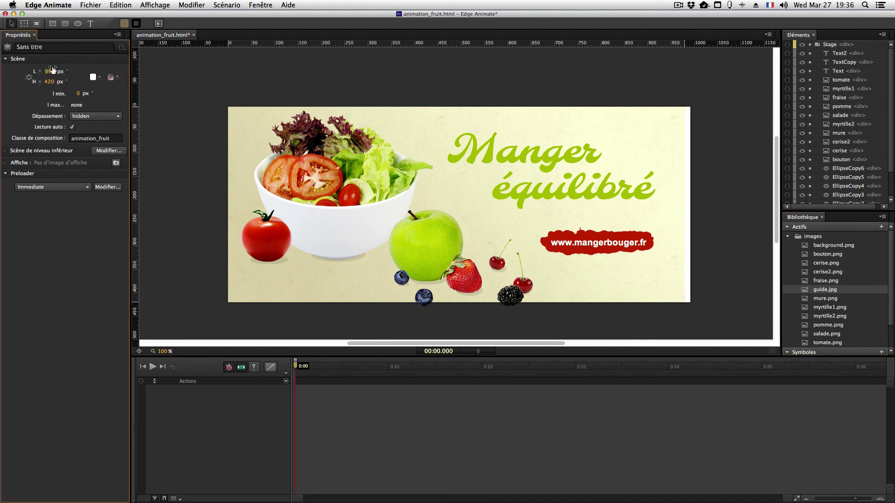
pyautogui.click(295, 99)
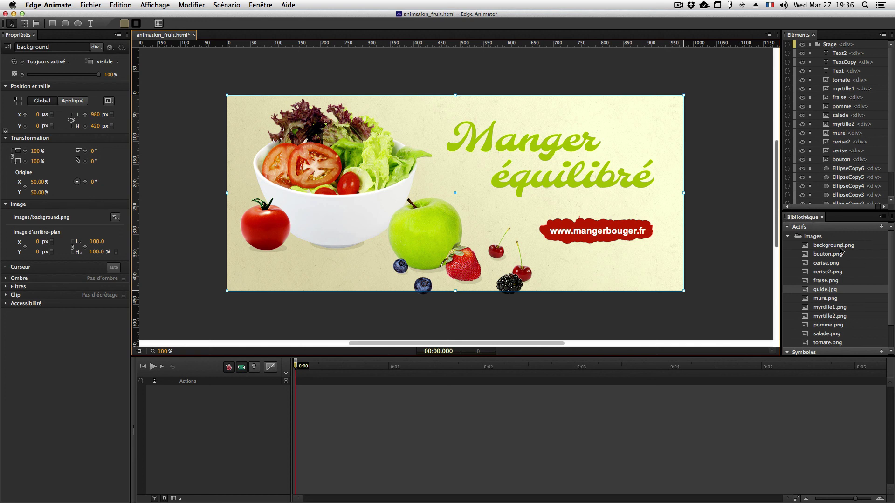
pyautogui.moveTo(828, 263); pyautogui.dragTo(512, 167)
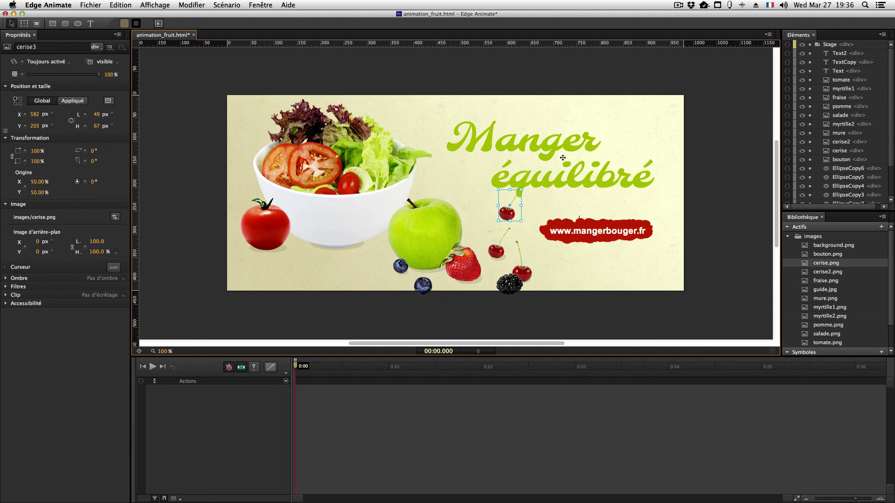
pyautogui.press('Delete')
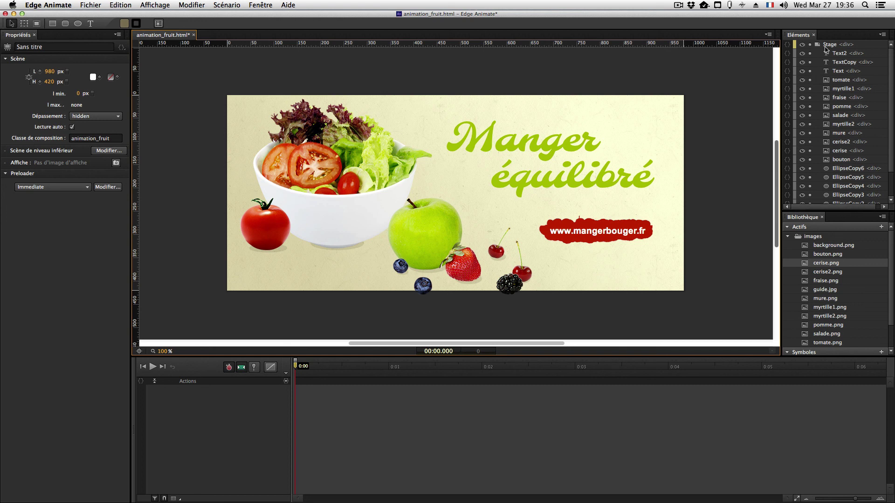
# Move the mure element in the stacking order to between fraise and pomme, and save the composition
pyautogui.moveTo(849, 133); pyautogui.dragTo(856, 99)
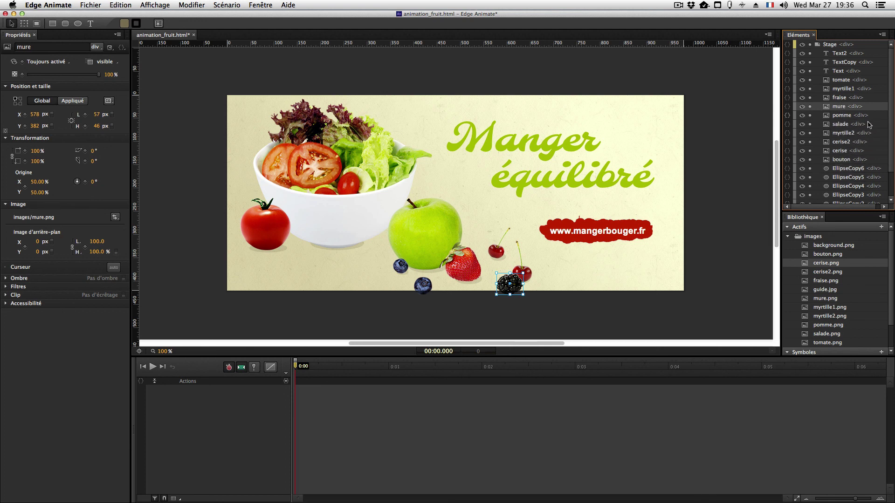
pyautogui.press('super+s')
pyautogui.click(205, 85)
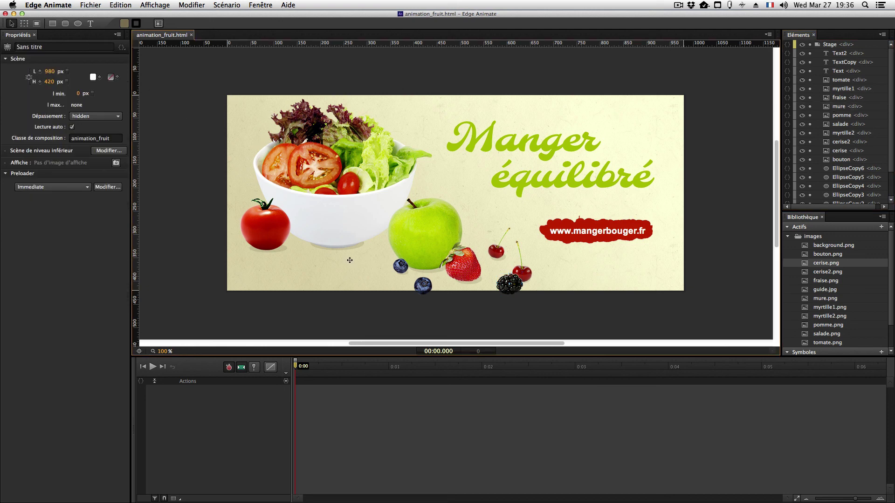
# Select the "équilibré" title text and examine the list of available fonts, including the option to add one
pyautogui.click(517, 143)
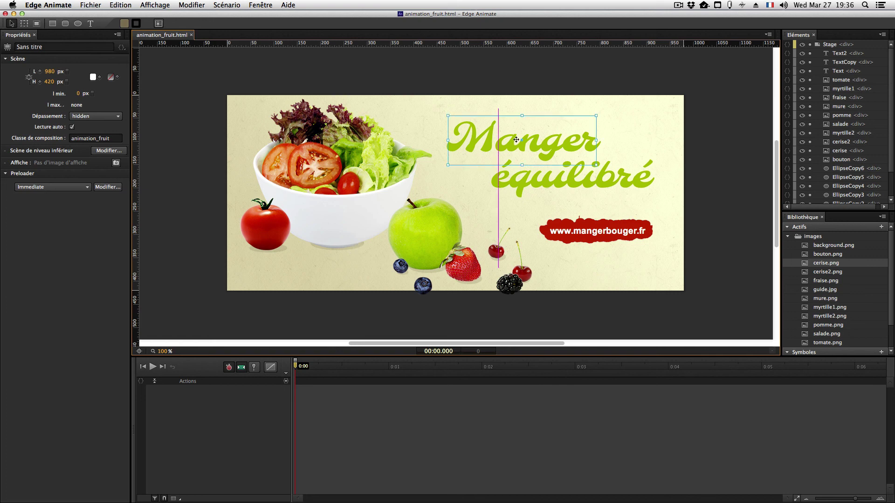
pyautogui.click(528, 185)
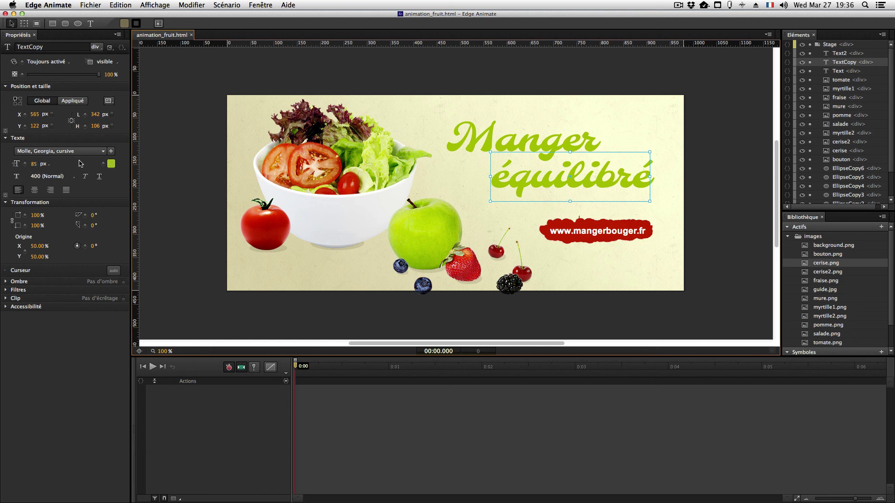
pyautogui.click(103, 152)
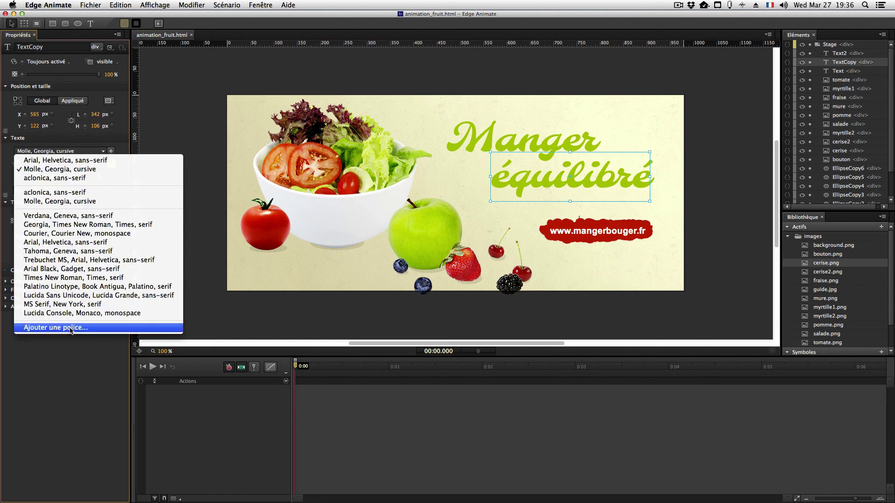
pyautogui.click(163, 69)
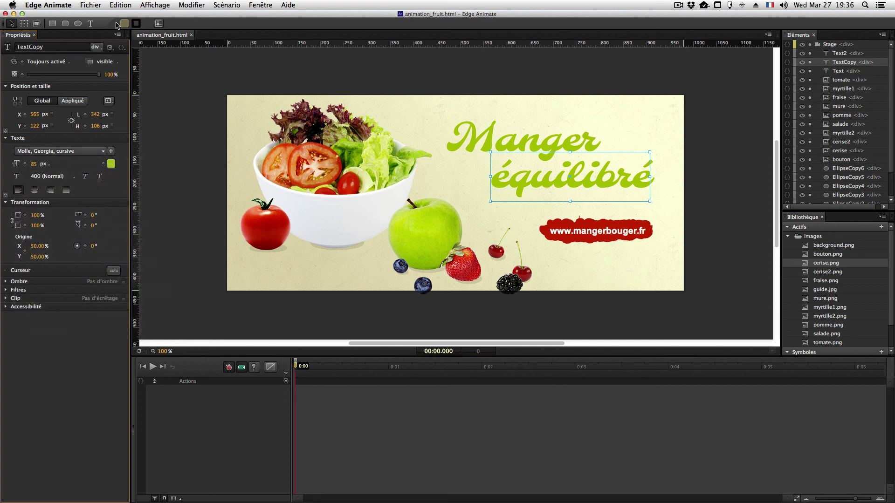
# Try drawing a large ellipse over the salad bowl, and undo it
pyautogui.click(78, 24)
pyautogui.moveTo(227, 131); pyautogui.dragTo(362, 224)
pyautogui.hotkey('ctrl', 'z')
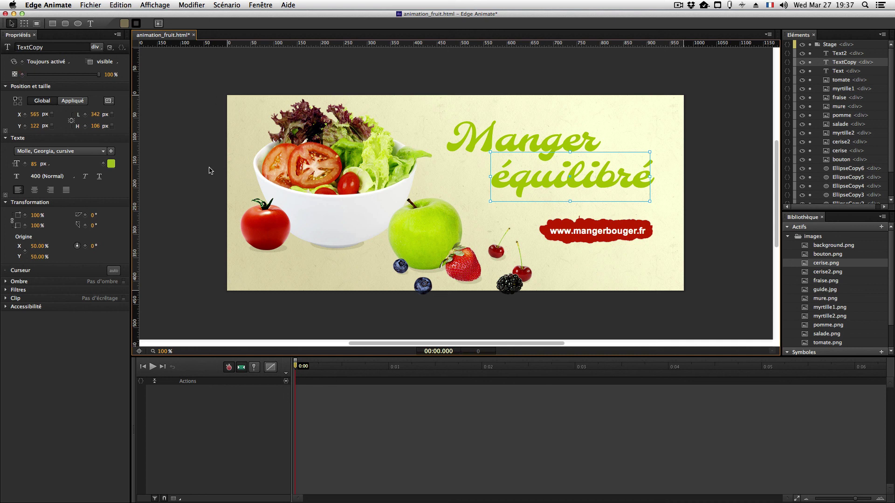
# Deselect the title text and save the composition
pyautogui.click(154, 128)
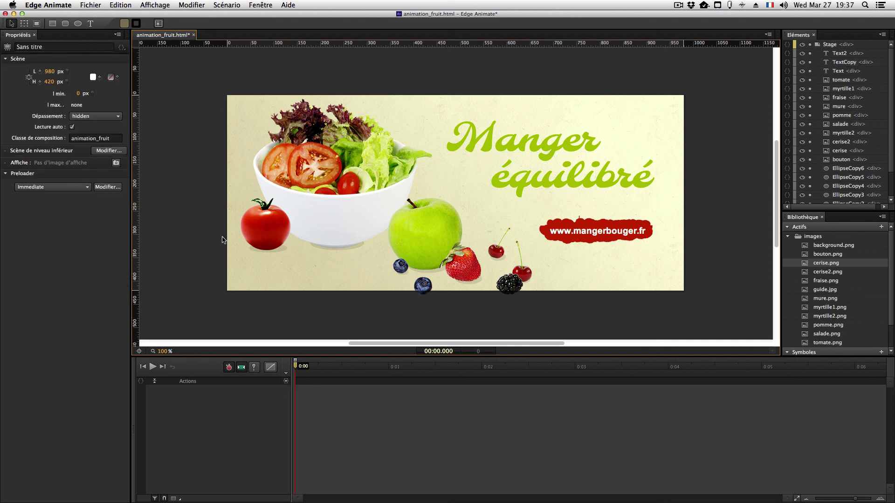
pyautogui.press('super+s')
# Try moving the salad bowl image upward, undo the move and deselect the image
pyautogui.moveTo(318, 171); pyautogui.dragTo(321, 86)
pyautogui.press('super+z')
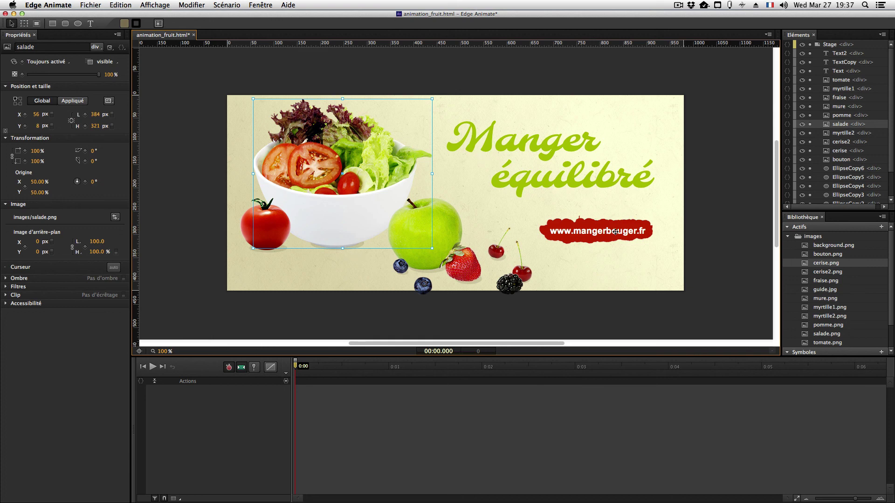
pyautogui.click(171, 208)
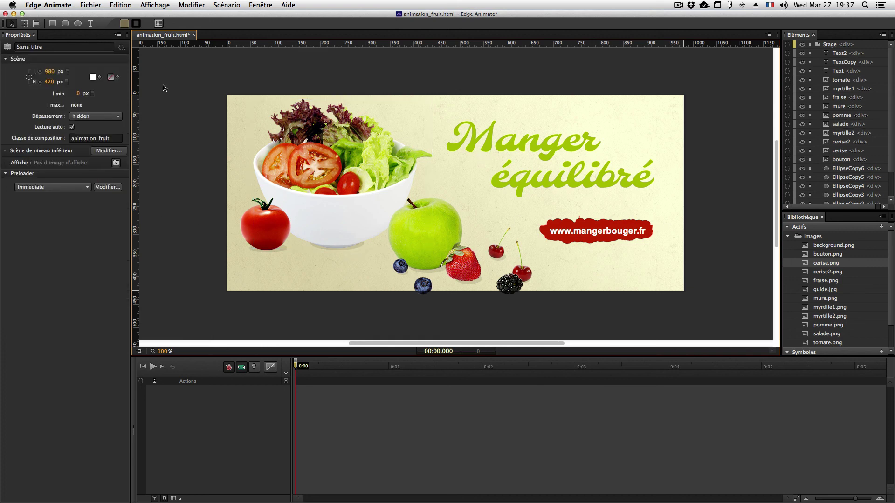